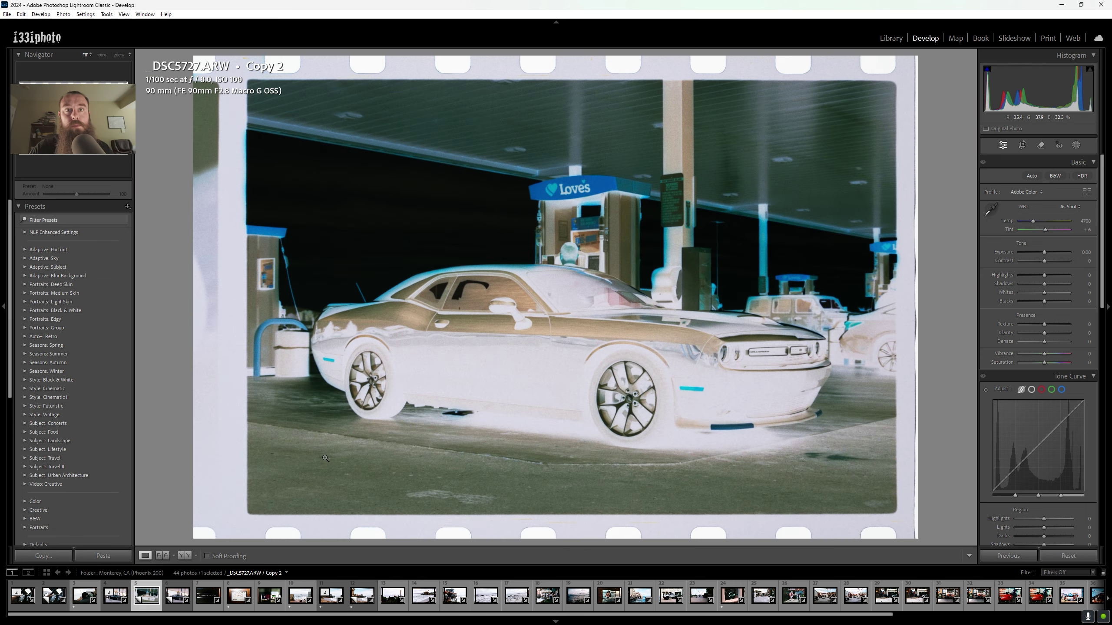
# Step: White-balance the negative on the unexposed film border and crop the scan tightly inside the image frame, excluding the borders
pyautogui.press('w')
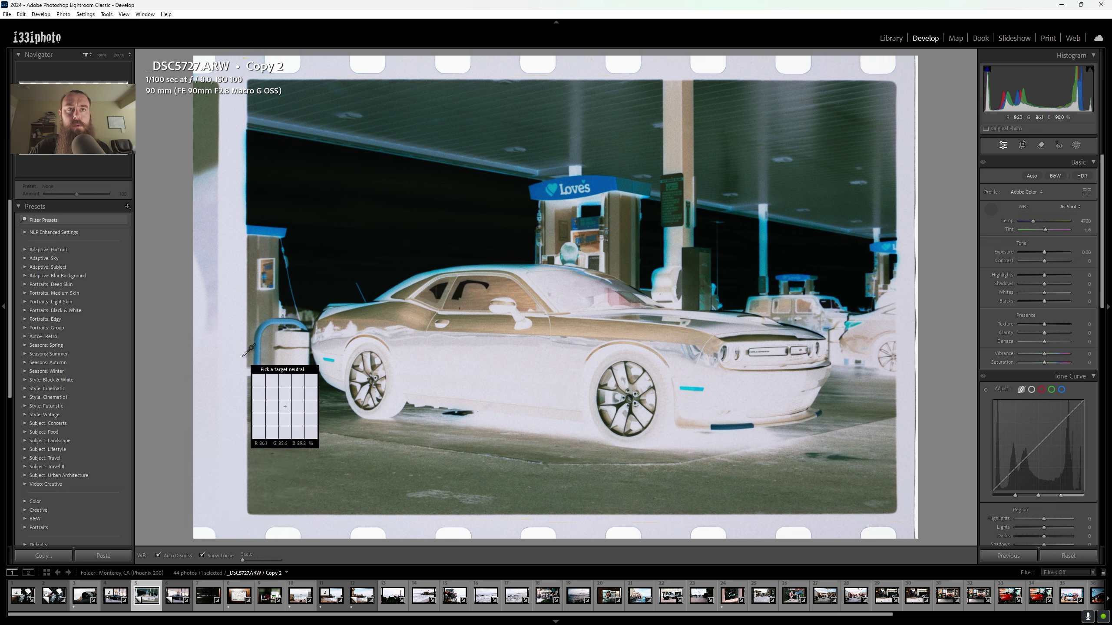
pyautogui.click(244, 357)
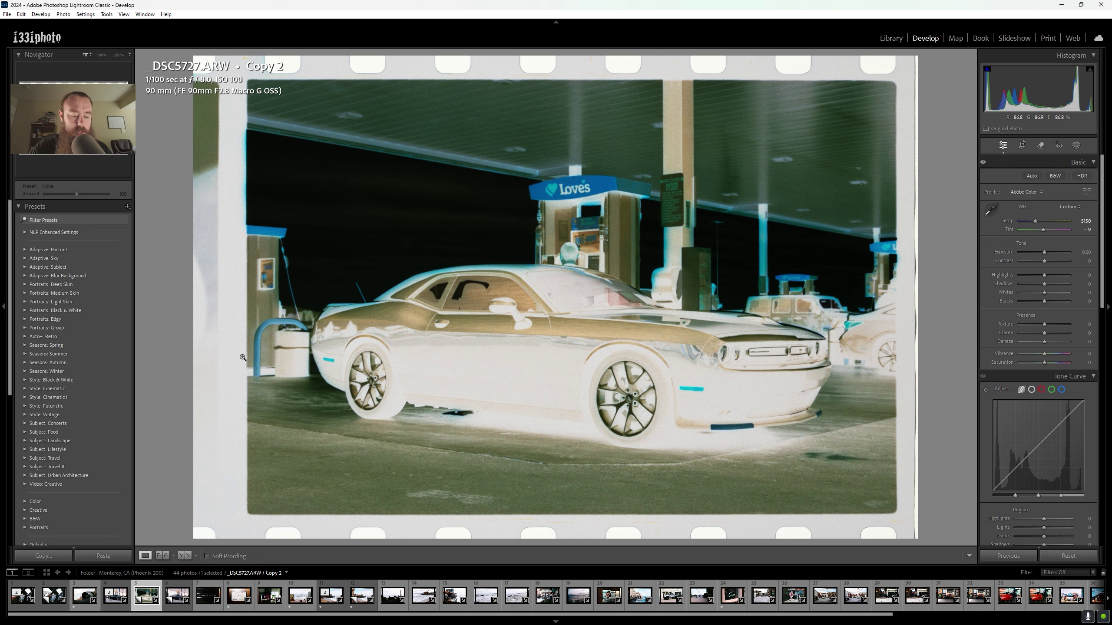
pyautogui.press('r')
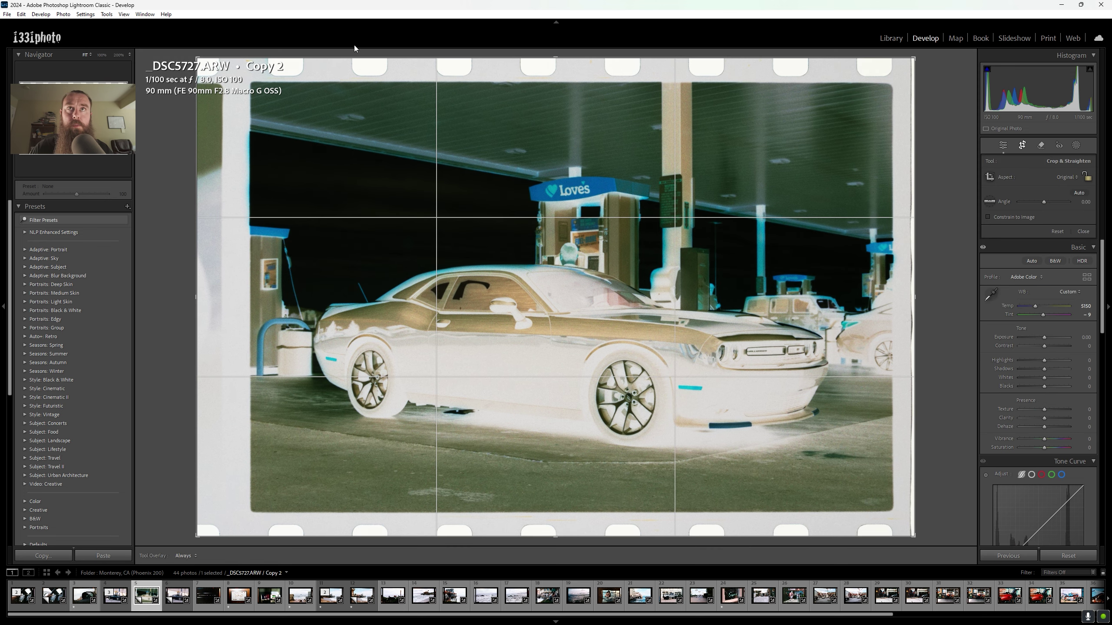
pyautogui.moveTo(352, 57); pyautogui.dragTo(352, 73)
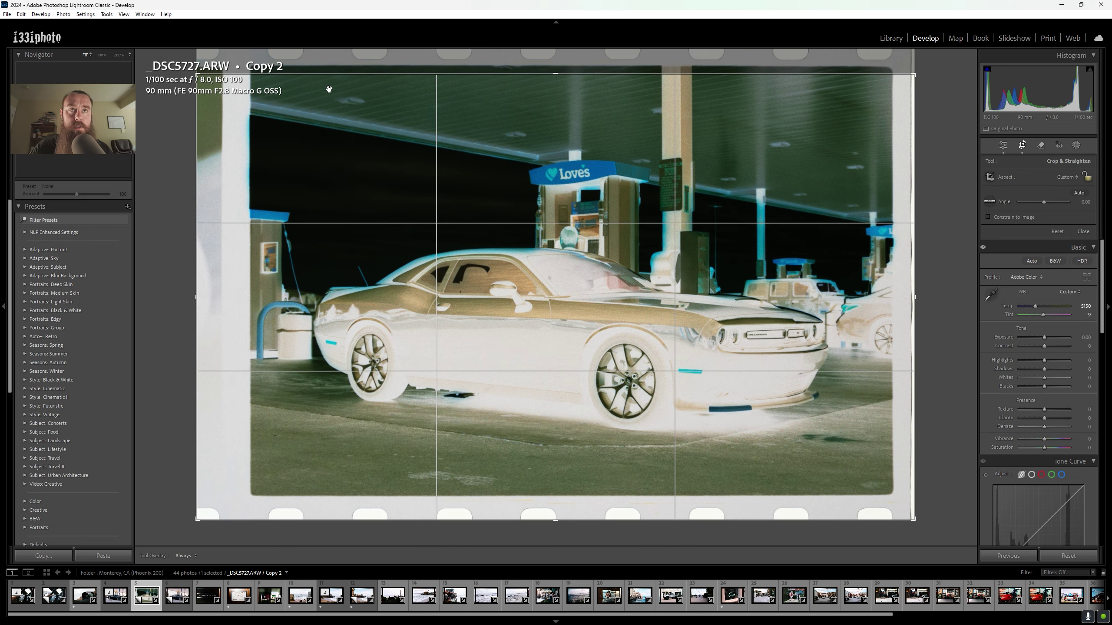
pyautogui.moveTo(200, 170); pyautogui.dragTo(255, 169)
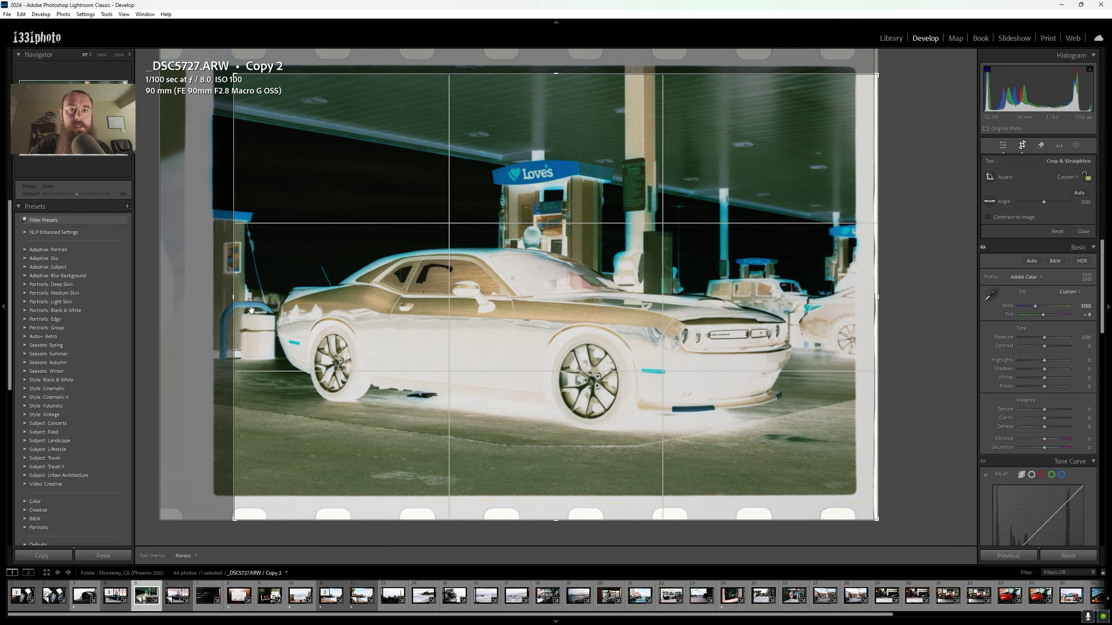
pyautogui.moveTo(258, 522); pyautogui.dragTo(258, 502)
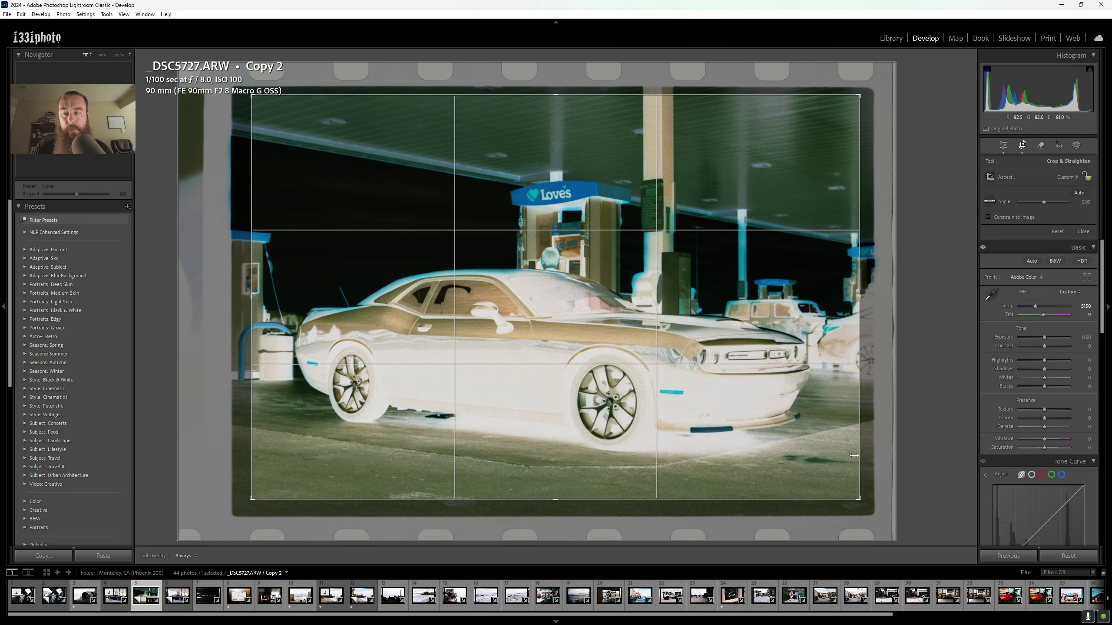
pyautogui.press('Return')
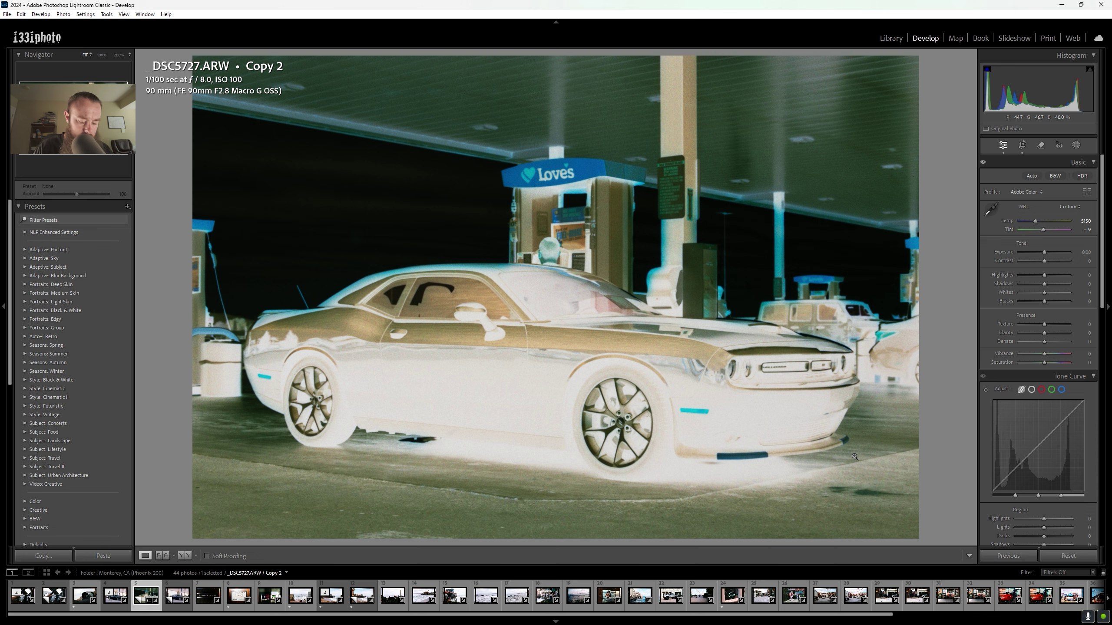
# Step: Convert the negative with Negative Lab Pro using the Digital Camera source and Basic color model, and apply the NLP Standard settings
pyautogui.hotkey('ctrl', 'n')
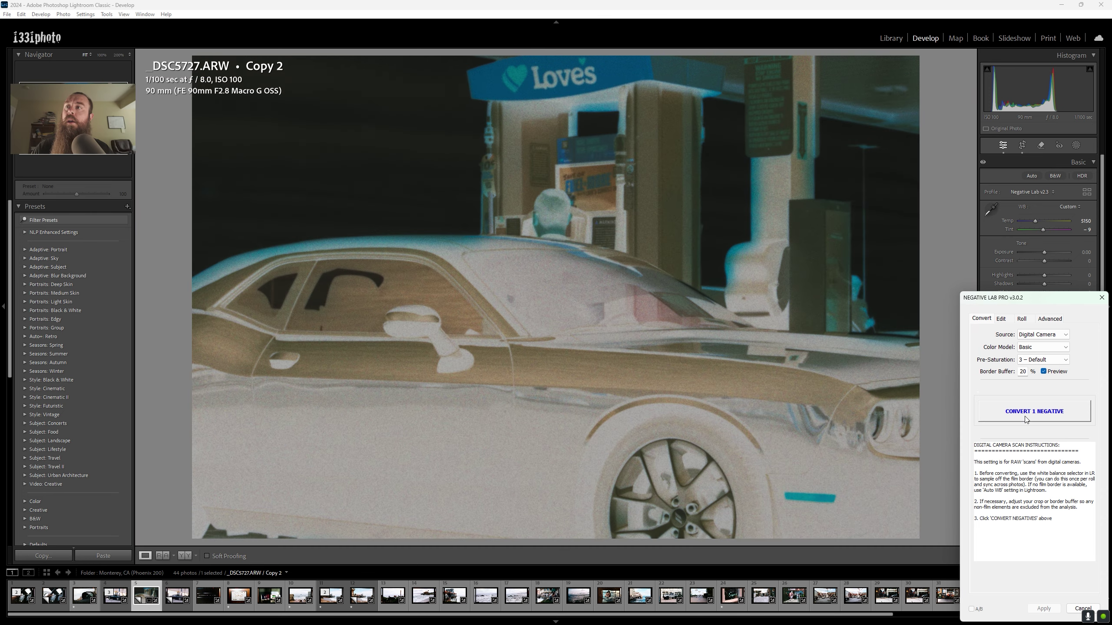
pyautogui.click(1025, 414)
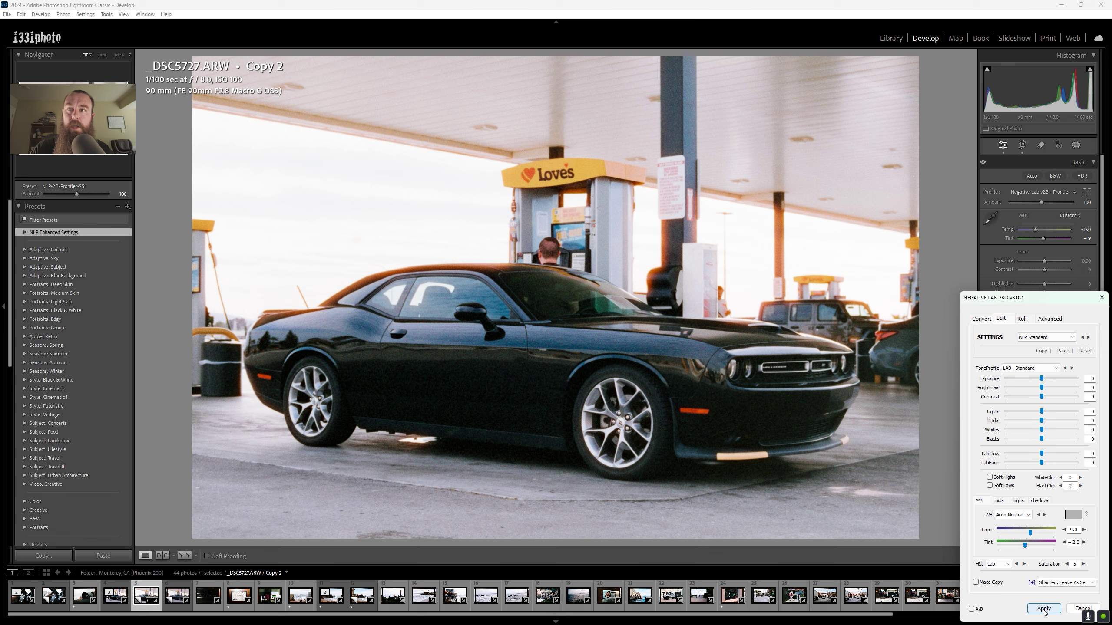
pyautogui.click(1044, 609)
# Step: Widen the crop on all four sides to bring the black film border back around the converted photo
pyautogui.press('r')
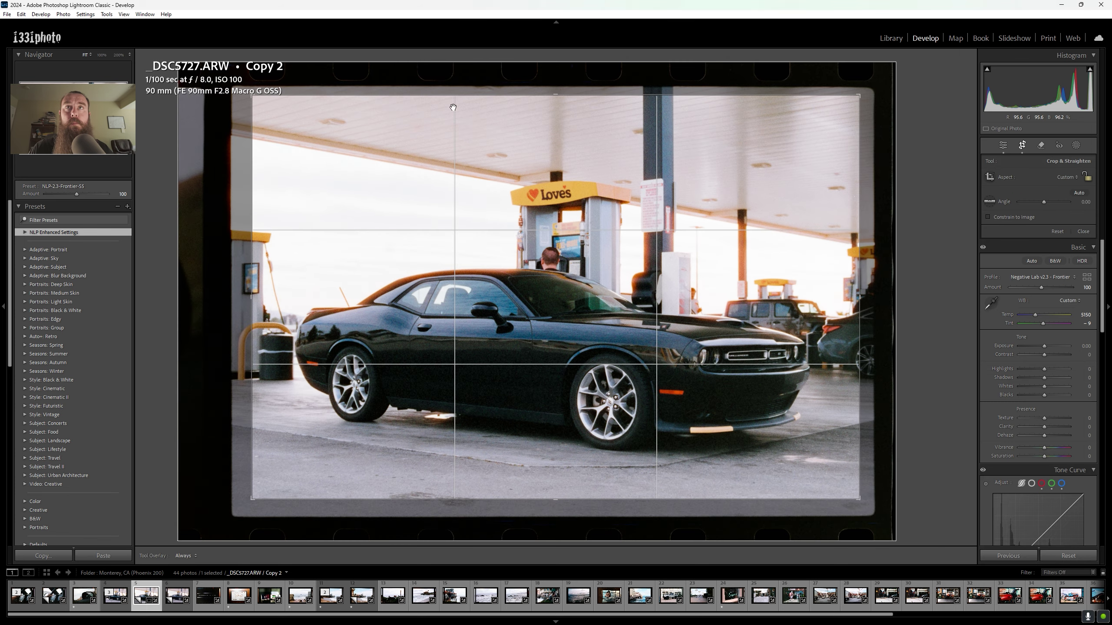
pyautogui.moveTo(433, 97); pyautogui.dragTo(435, 78)
pyautogui.moveTo(252, 297); pyautogui.dragTo(220, 298)
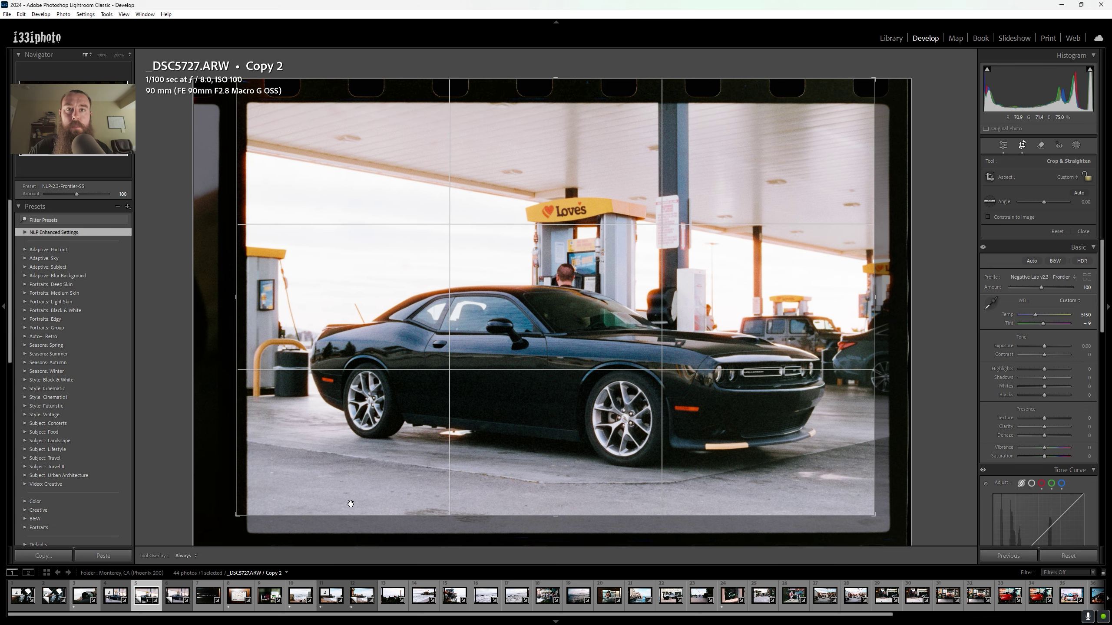
pyautogui.moveTo(350, 515); pyautogui.dragTo(350, 556)
pyautogui.moveTo(875, 467); pyautogui.dragTo(900, 467)
pyautogui.press('Return')
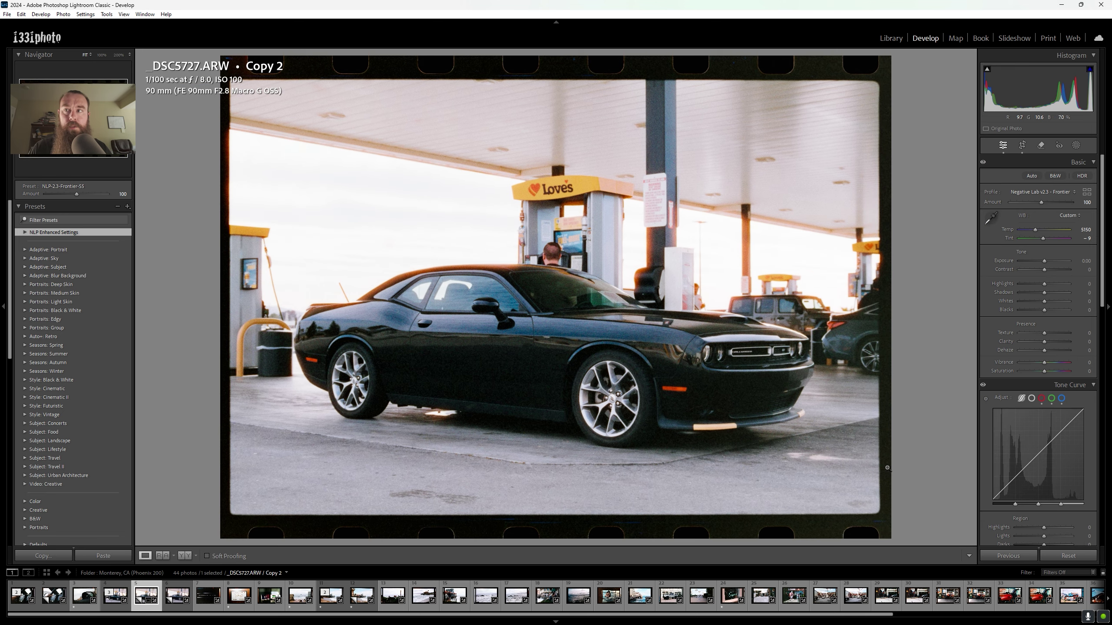
# Step: Draw four Guided Upright lines, two horizontal along the film border above and below the frame and two vertical along its side edges
pyautogui.scroll(-10, 1010, 425)
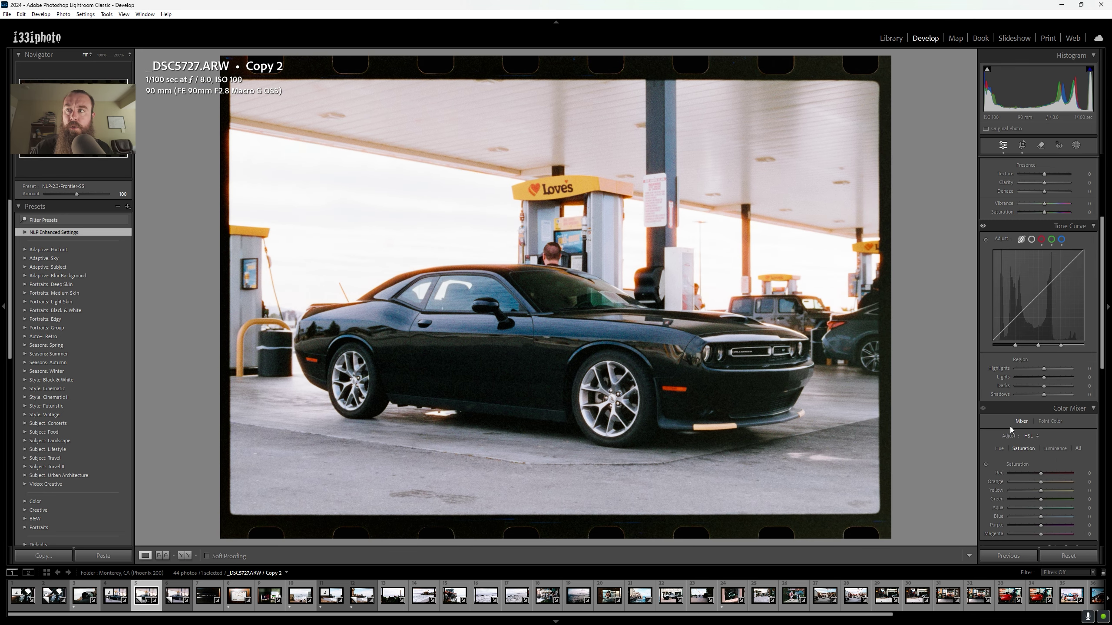
pyautogui.scroll(-4, 1009, 427)
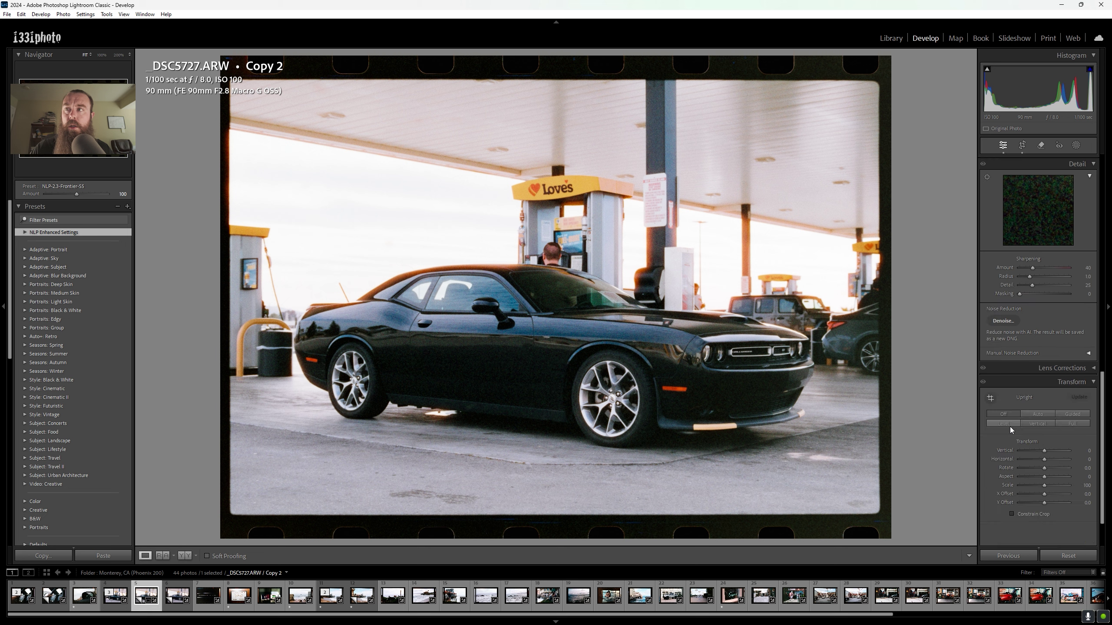
pyautogui.click(990, 399)
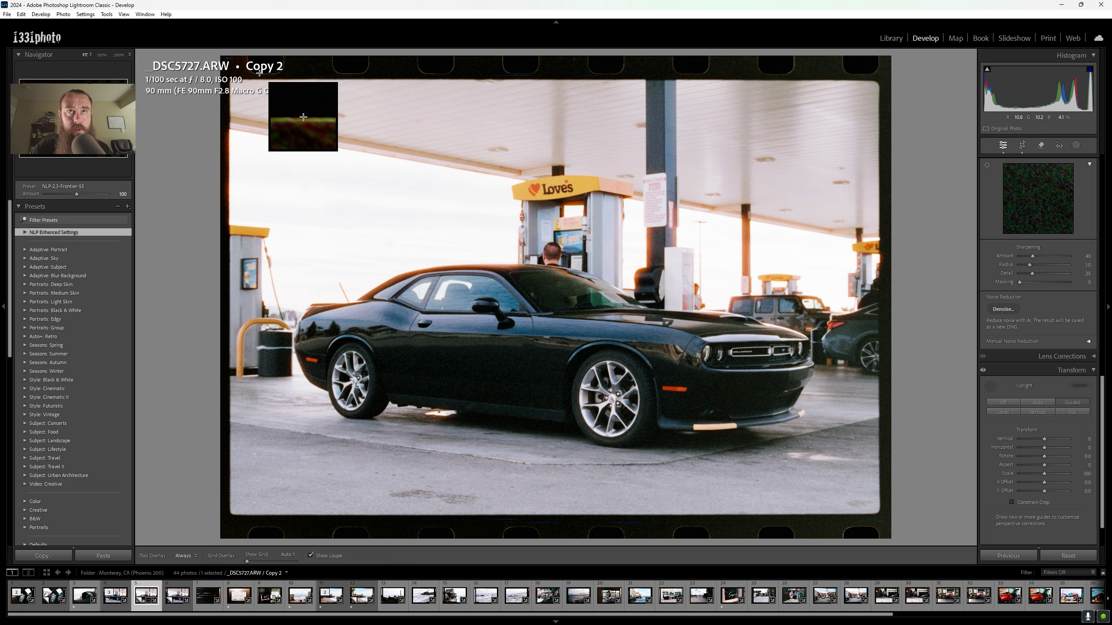
pyautogui.moveTo(259, 73)
pyautogui.mouseDown()
pyautogui.moveTo(666, 93)
pyautogui.moveTo(740, 120)
pyautogui.moveTo(862, 73)
pyautogui.mouseUp()
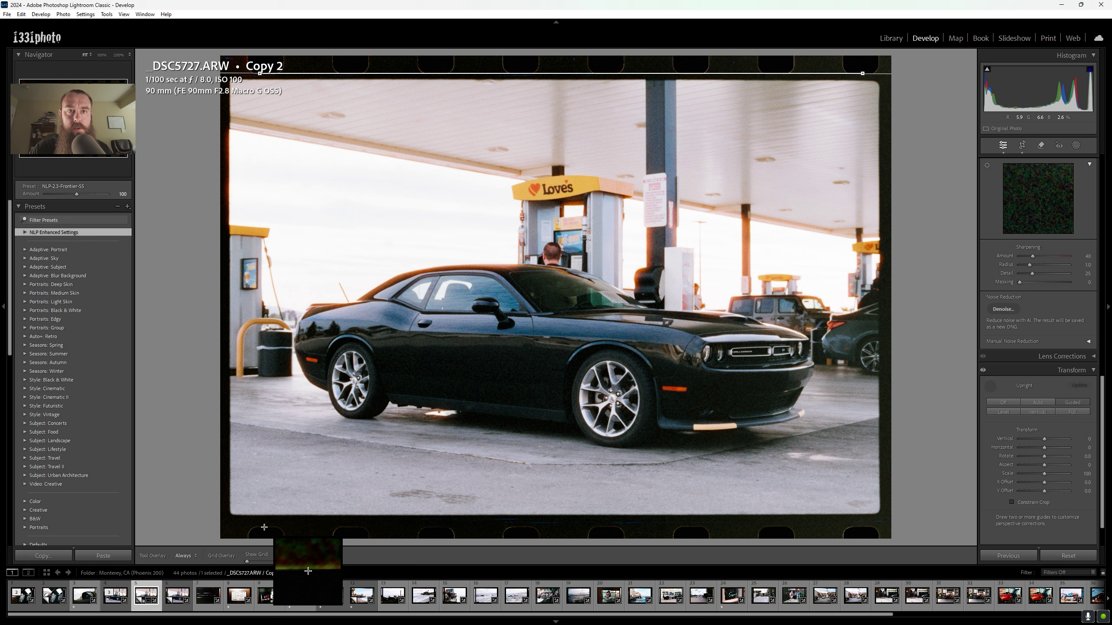
pyautogui.moveTo(264, 527); pyautogui.dragTo(860, 527)
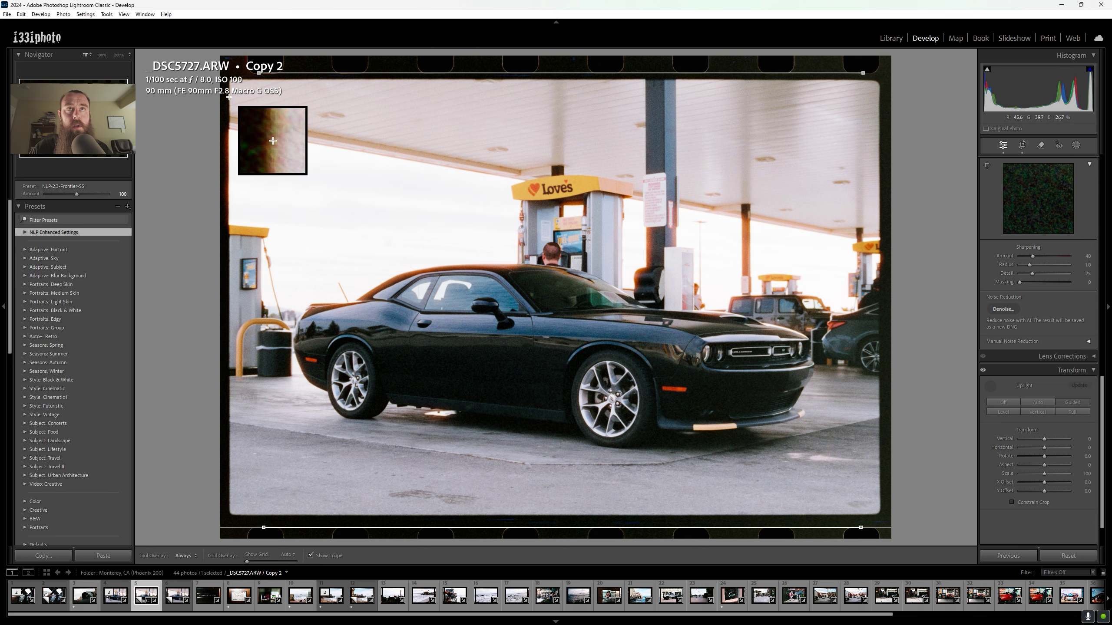
pyautogui.moveTo(229, 96)
pyautogui.mouseDown()
pyautogui.moveTo(257, 407)
pyautogui.moveTo(229, 508)
pyautogui.mouseUp()
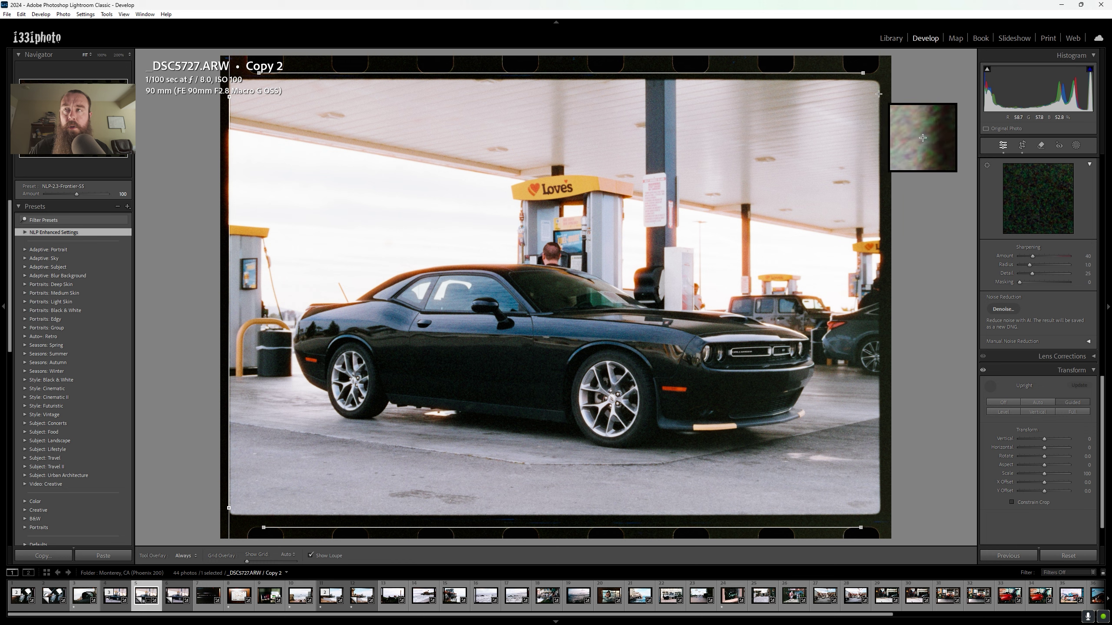
pyautogui.moveTo(879, 94); pyautogui.dragTo(879, 487)
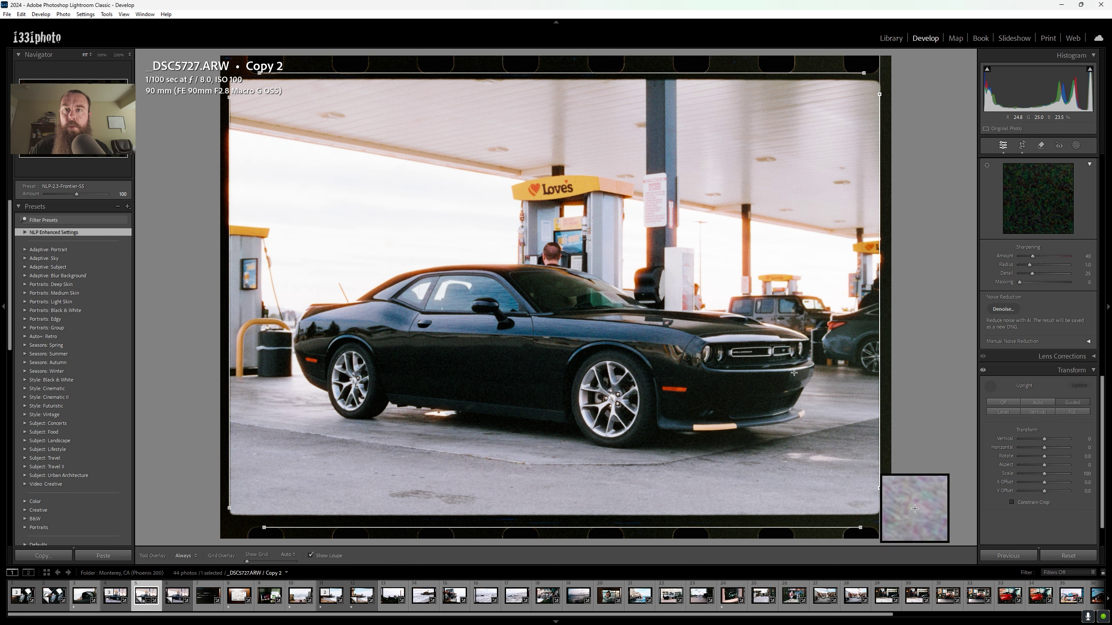
# Step: Tighten the crop around the frame to leave only a thin black film border
pyautogui.press('r')
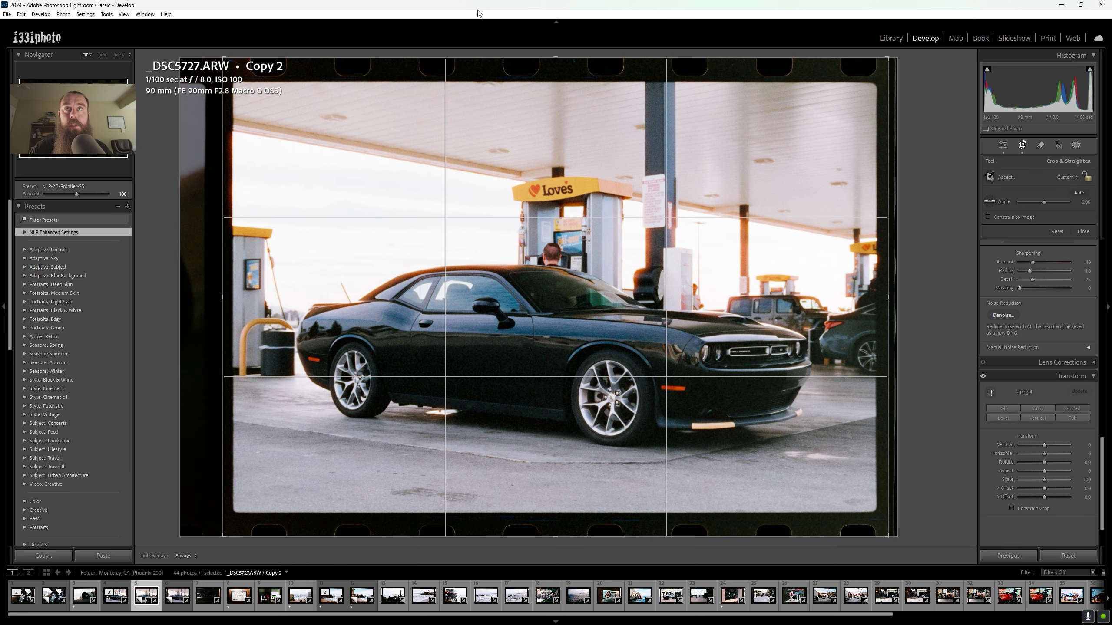
pyautogui.moveTo(451, 61); pyautogui.dragTo(451, 69)
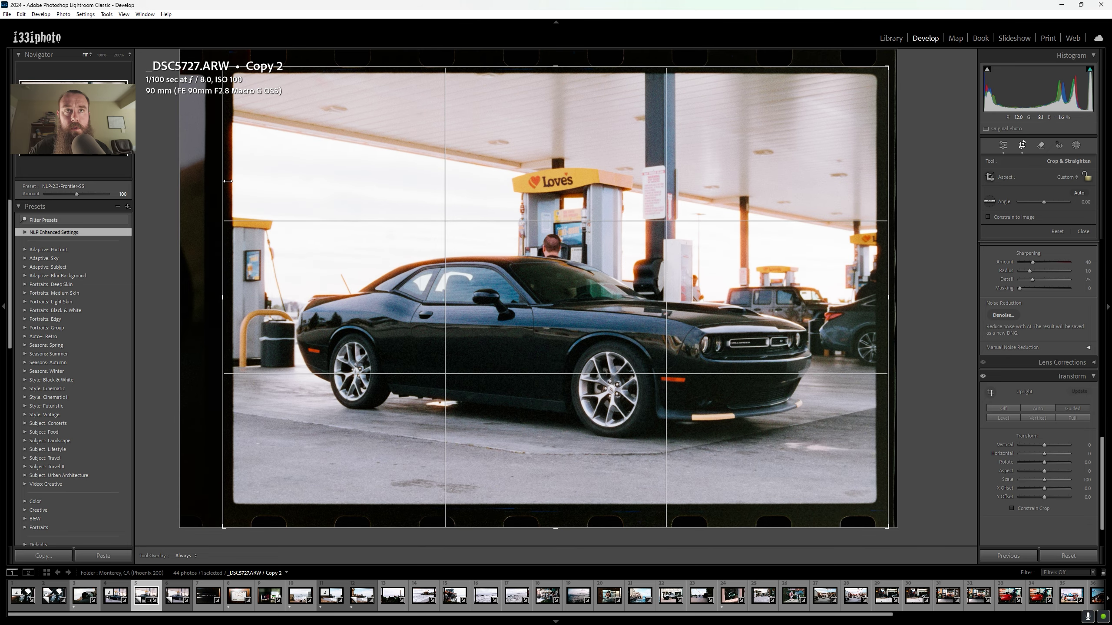
pyautogui.moveTo(225, 179); pyautogui.dragTo(228, 180)
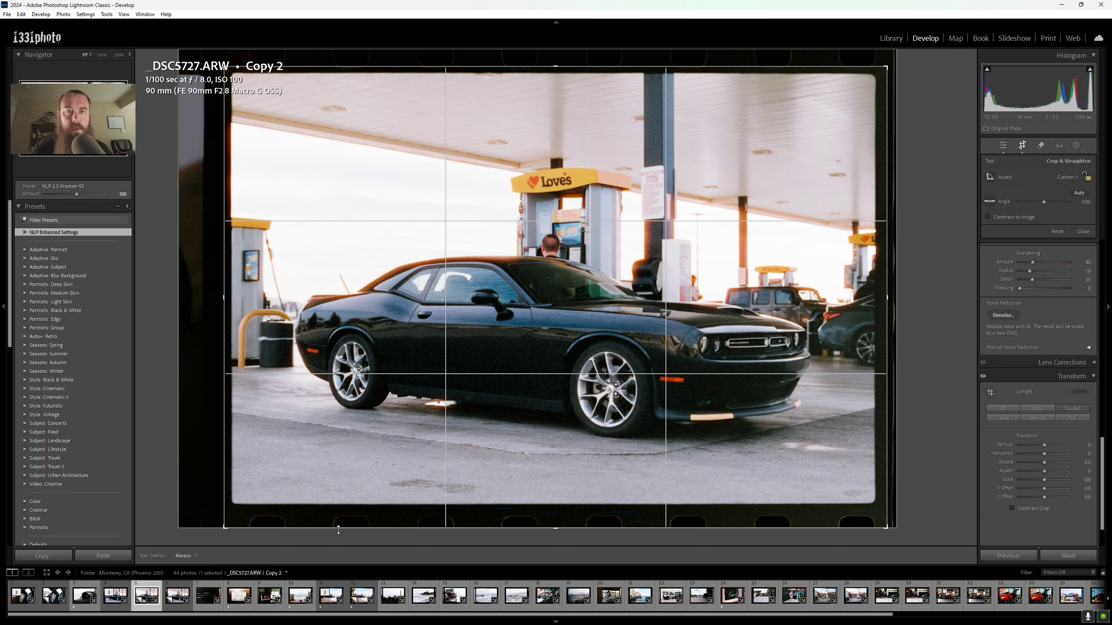
pyautogui.moveTo(338, 529); pyautogui.dragTo(337, 512)
pyautogui.press('Return')
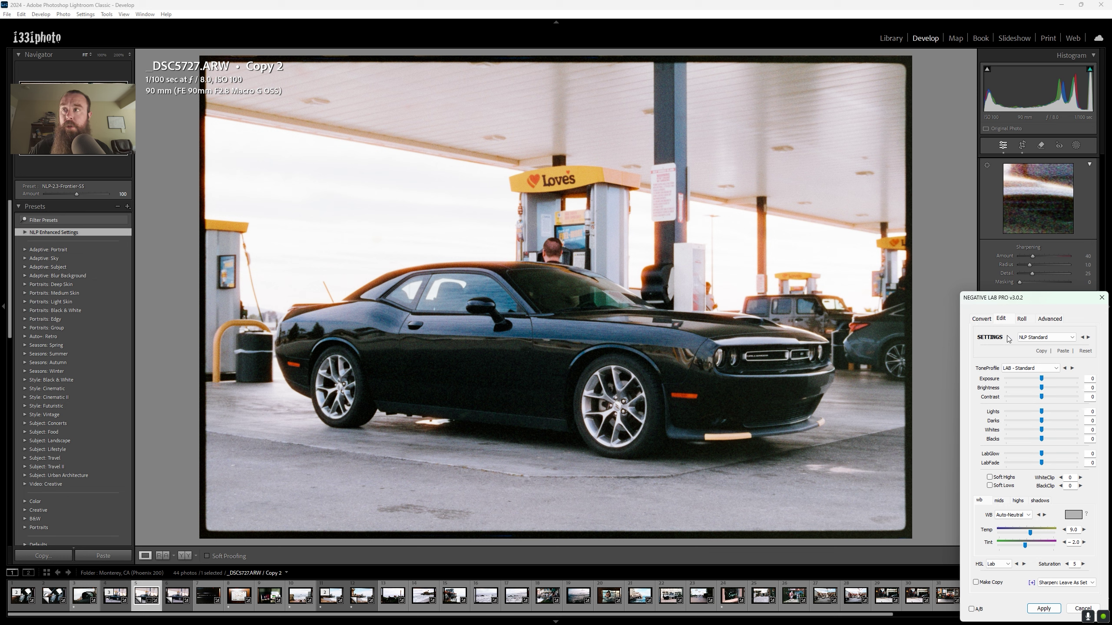
# Step: Switch Negative Lab Pro's CurvePoints engine setting to Manual and lower the number of points by two
pyautogui.click(1049, 320)
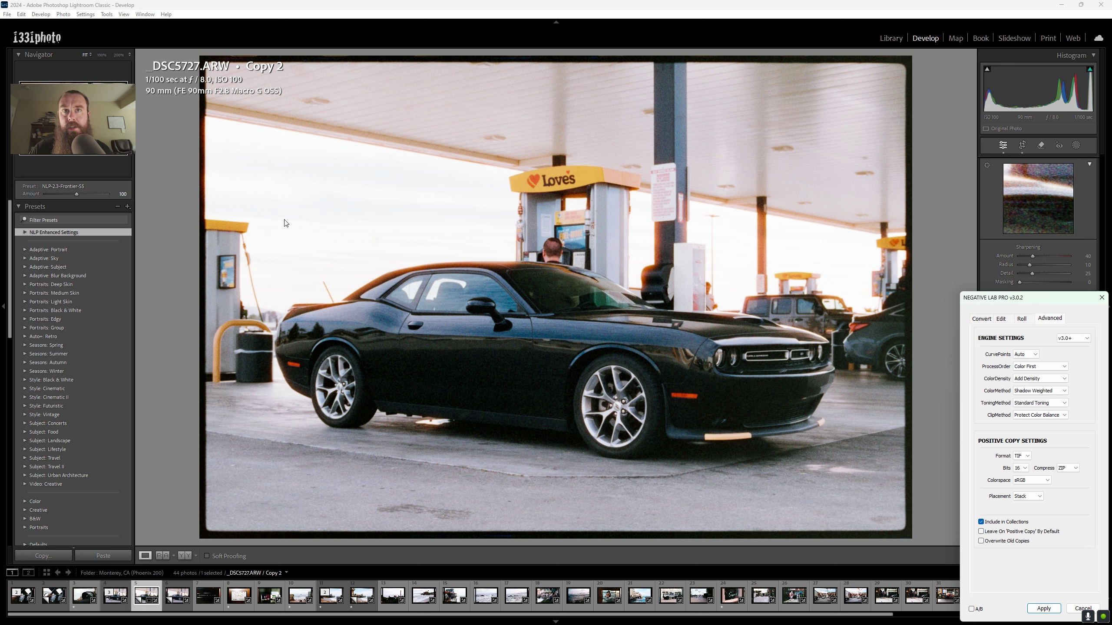
pyautogui.click(1036, 357)
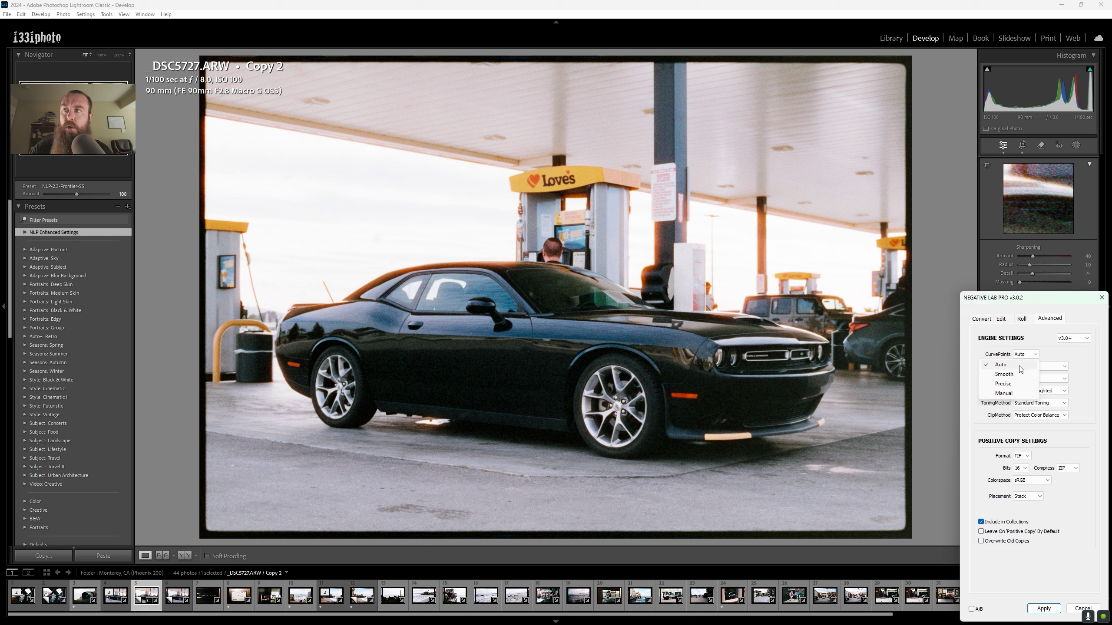
pyautogui.click(1011, 393)
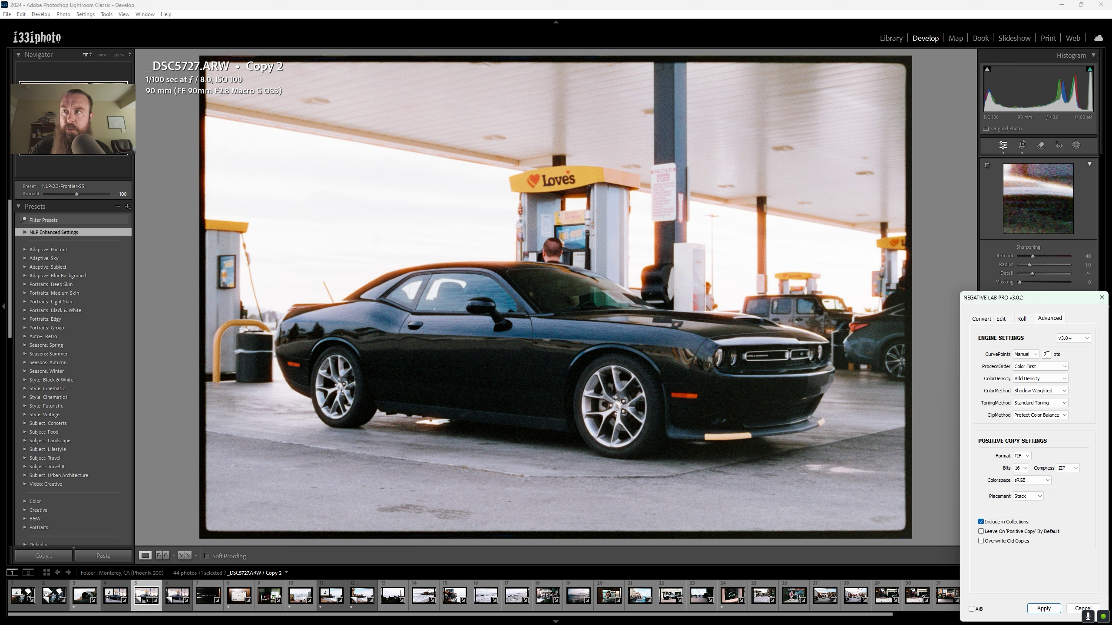
pyautogui.doubleClick(1047, 354)
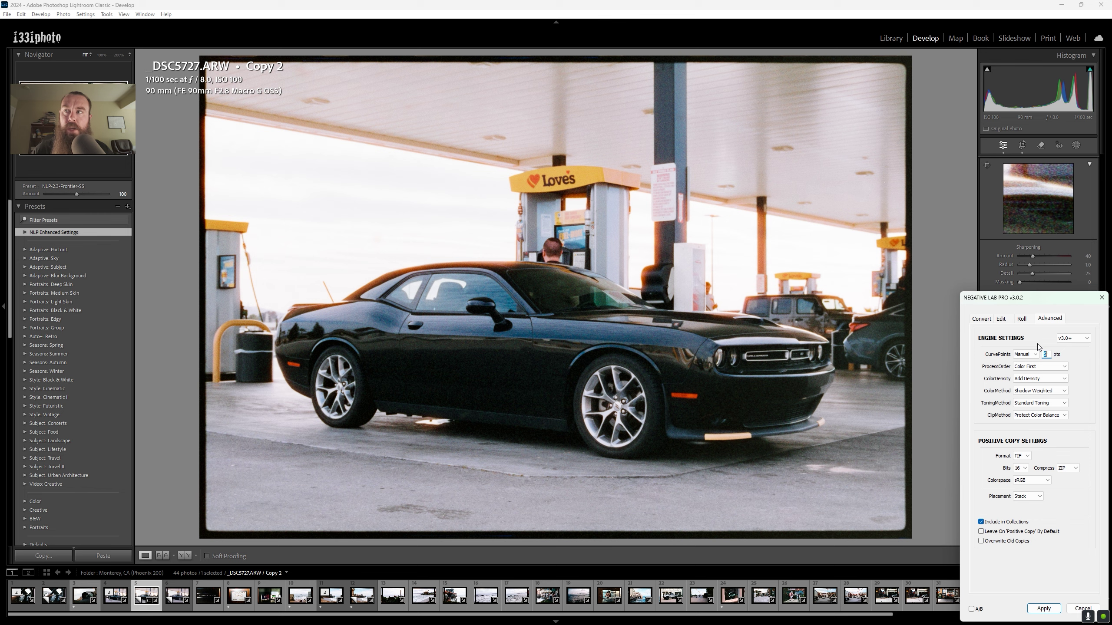
pyautogui.press('Down')
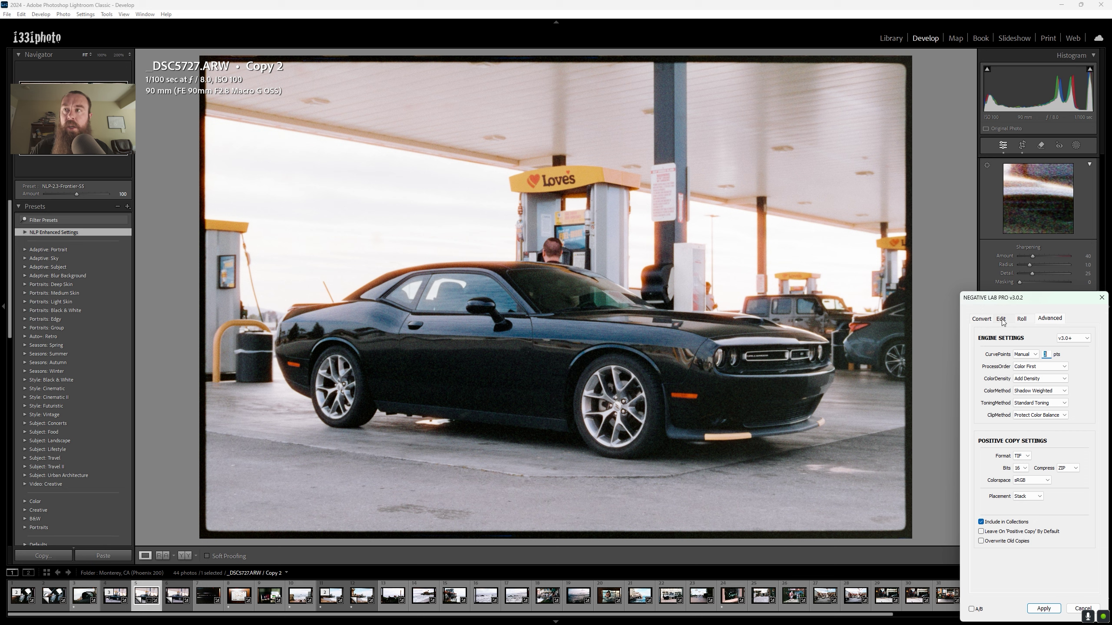
pyautogui.press('Down')
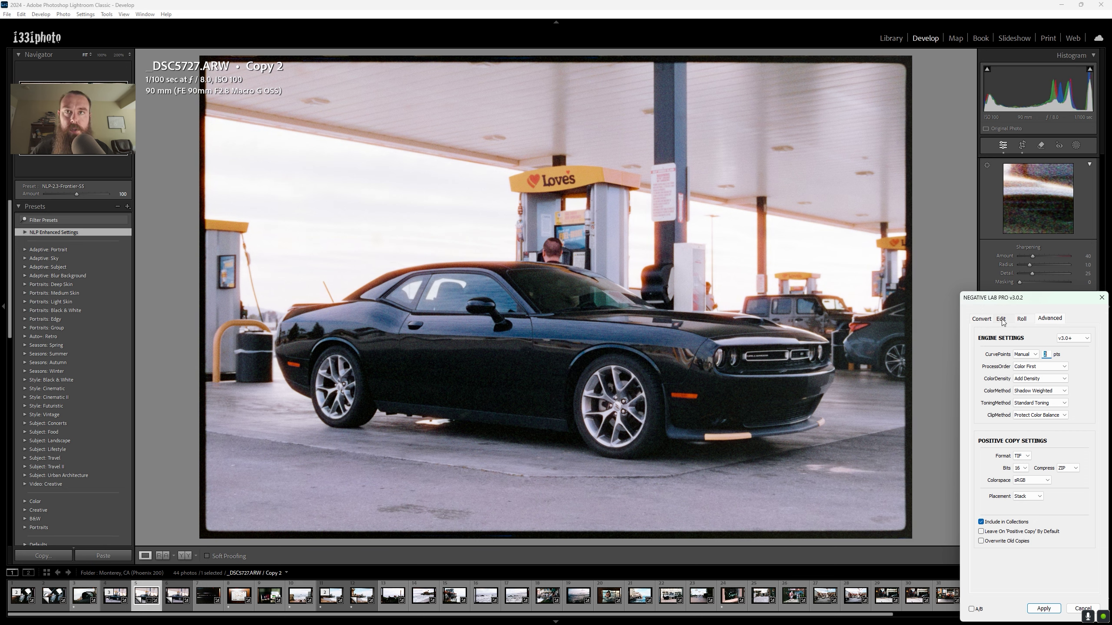
# Step: Check the Negative Lab Pro edit settings and raise the manual curve point count by one
pyautogui.click(1002, 320)
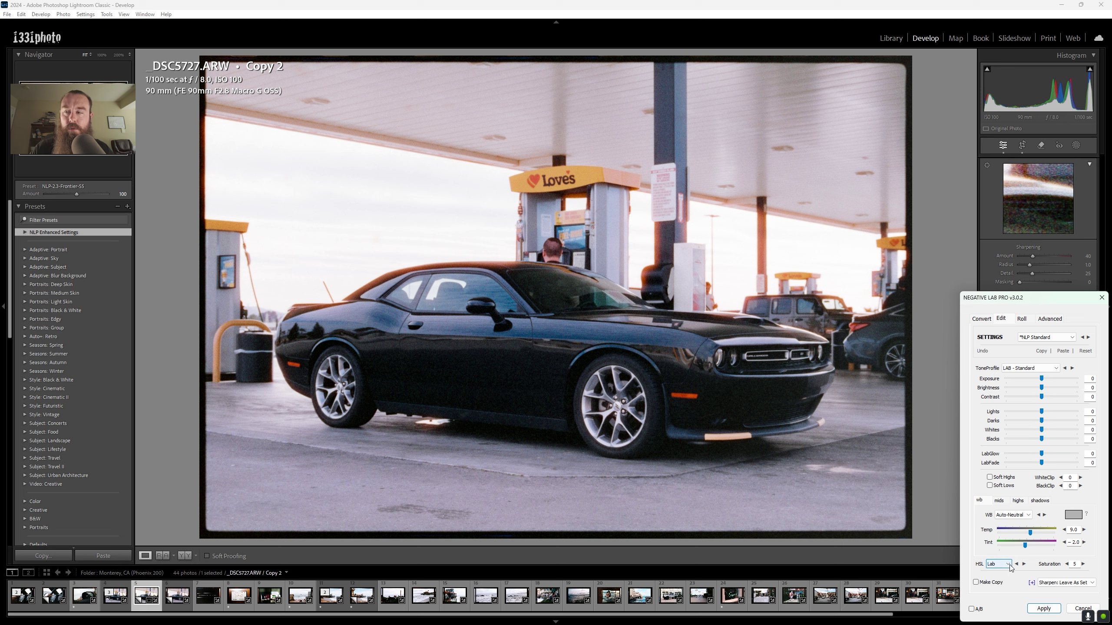
pyautogui.click(1026, 319)
pyautogui.click(1043, 320)
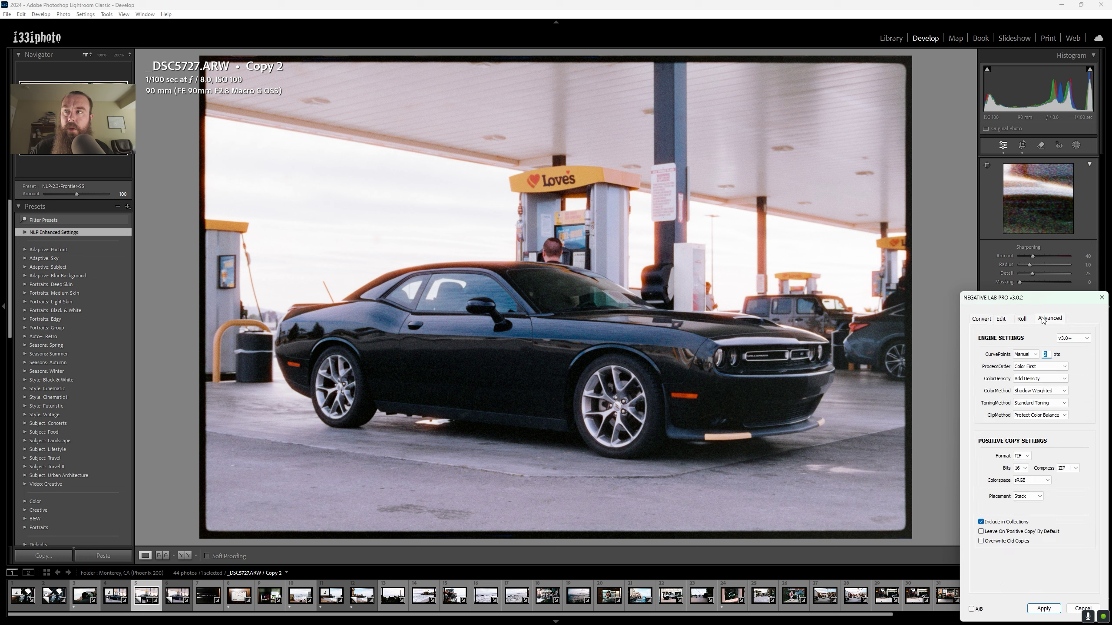
pyautogui.press('Up')
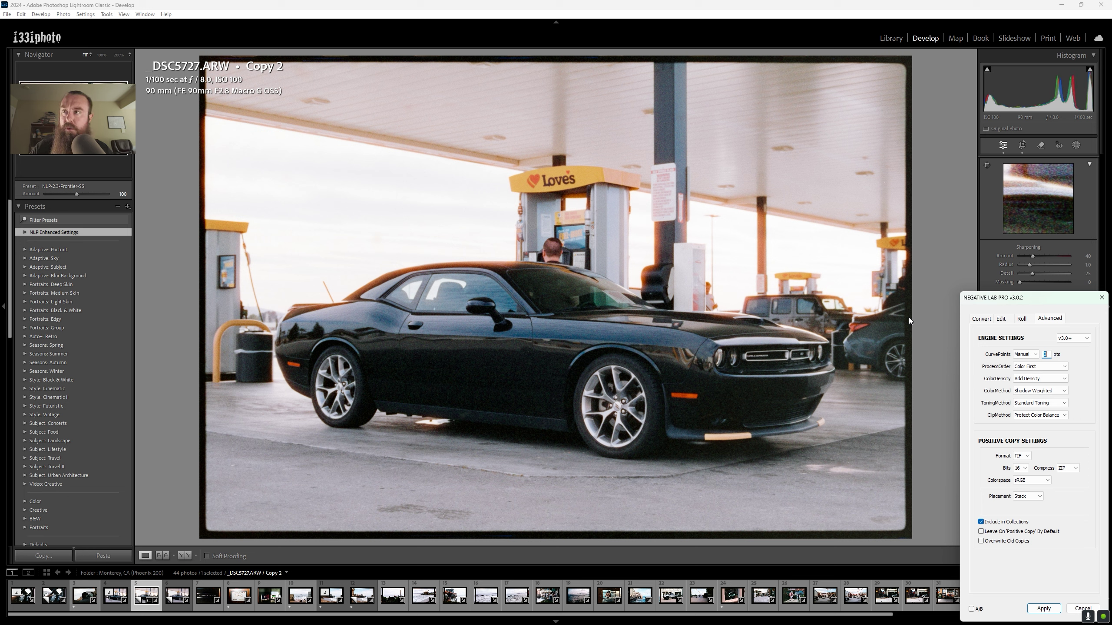
# Step: Change the conversion's ProcessOrder engine setting to Tones First
pyautogui.click(1043, 368)
pyautogui.click(1030, 386)
pyautogui.click(1037, 369)
pyautogui.click(1038, 368)
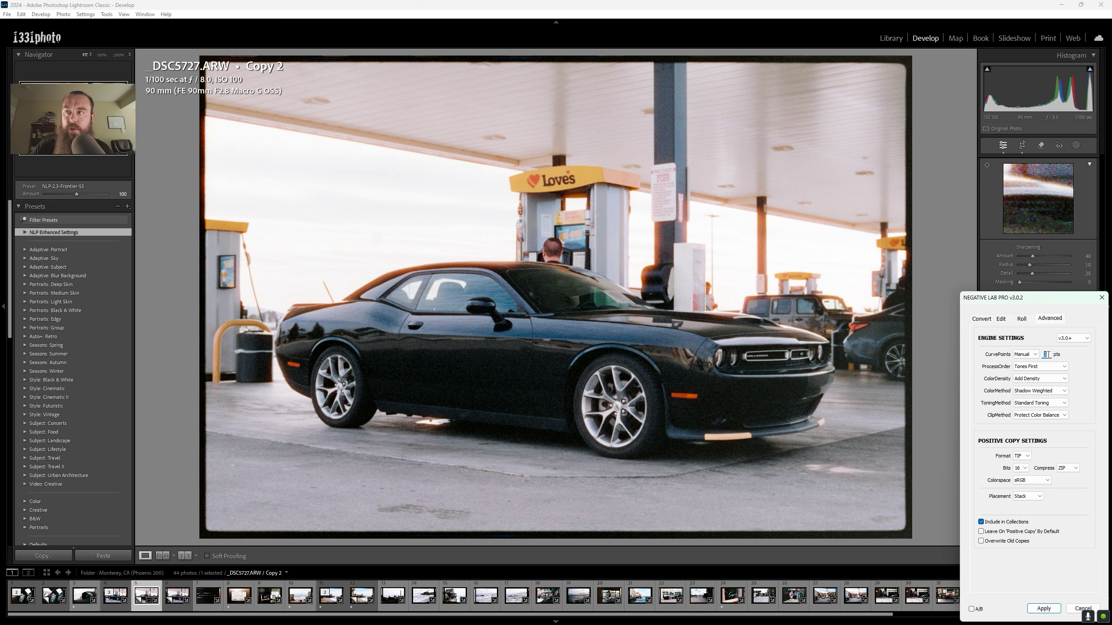
# Step: Try Neutral Density for the ColorDensity engine setting, and set it to Subtract Density
pyautogui.click(1028, 379)
pyautogui.click(1023, 398)
pyautogui.click(1027, 379)
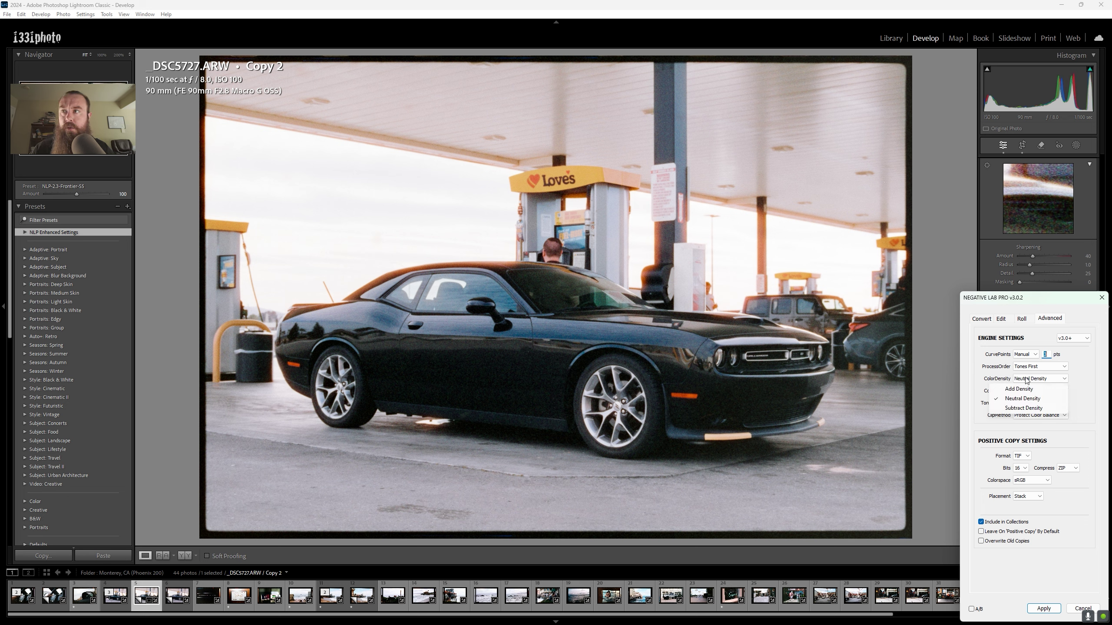
pyautogui.click(1022, 411)
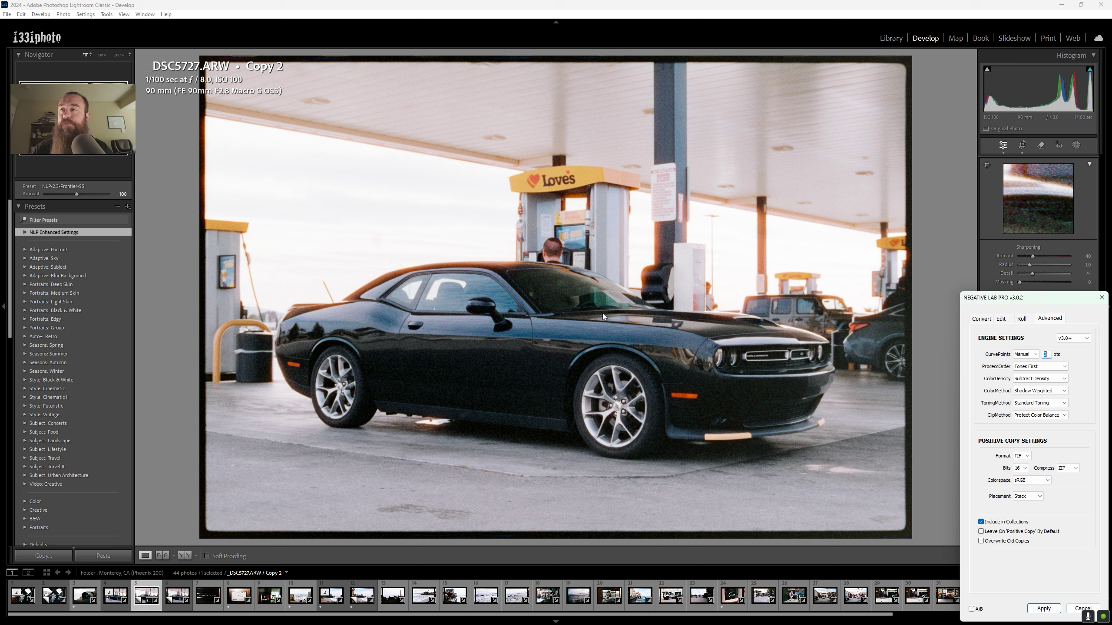
# Step: Compare Linear Fixed, Linear Dynamic, Highlight Weighted and Shadow Weighted for the ColorMethod engine setting, ending on Linear Dynamic
pyautogui.click(1022, 392)
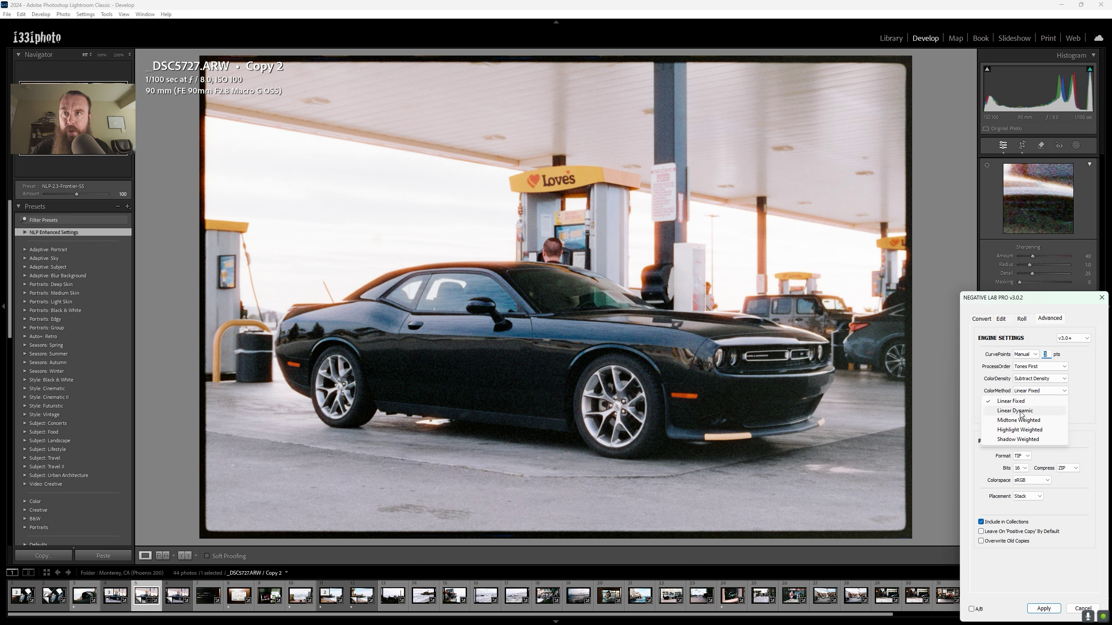
pyautogui.click(1014, 411)
pyautogui.click(1025, 392)
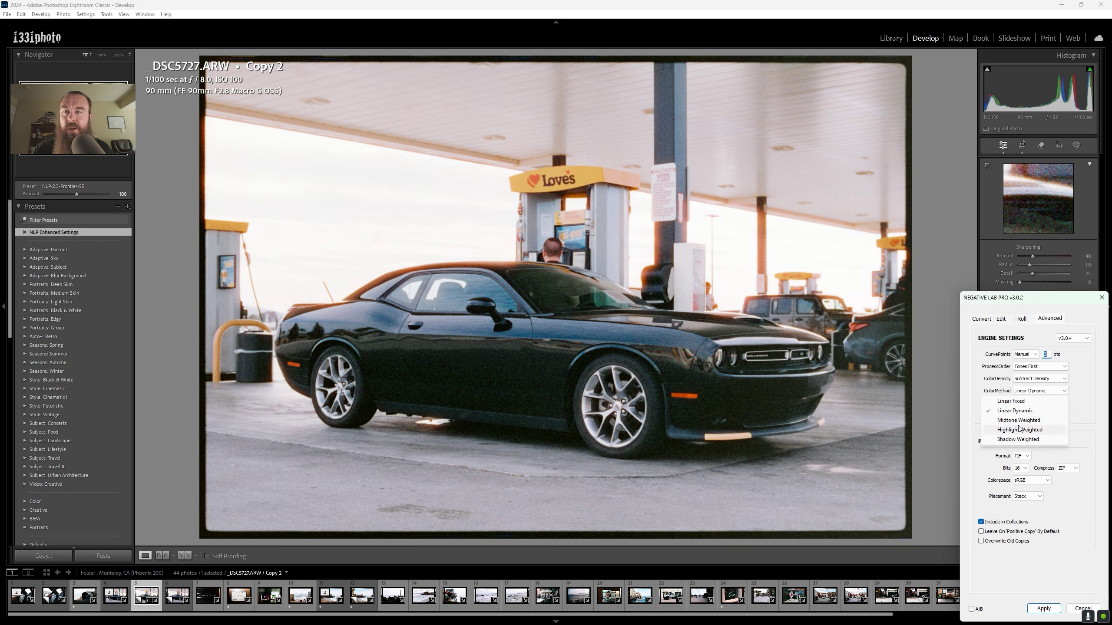
pyautogui.click(1019, 430)
pyautogui.click(1023, 392)
pyautogui.click(1013, 440)
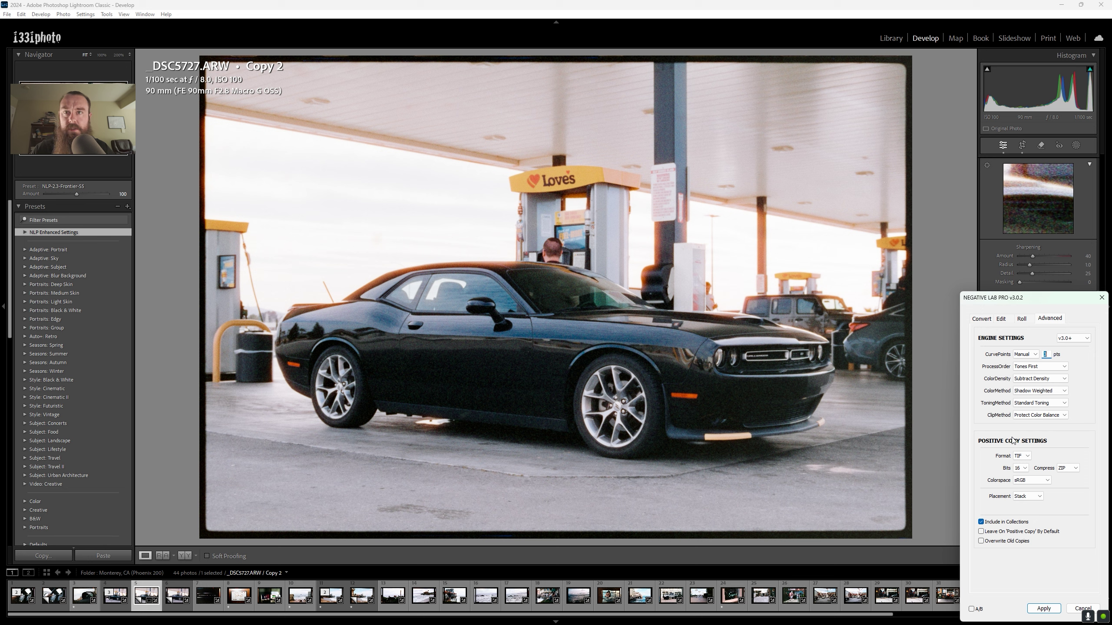
pyautogui.click(1023, 392)
pyautogui.click(1018, 412)
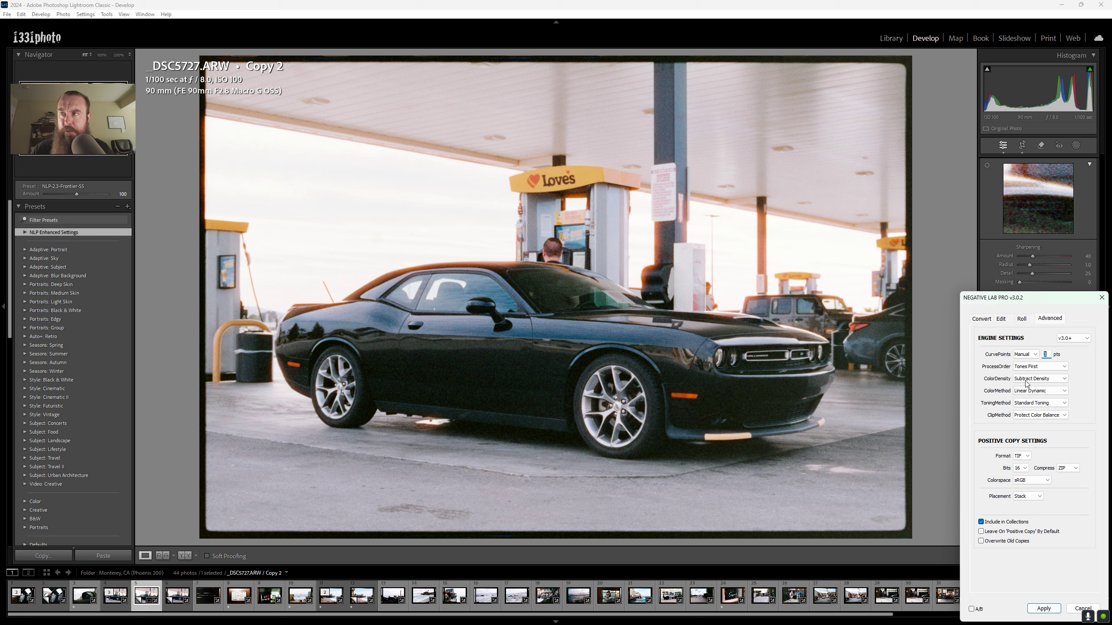
# Step: Try Highlight Weighted and Linear Fixed again for ColorMethod, and return it to Linear Dynamic
pyautogui.click(1027, 390)
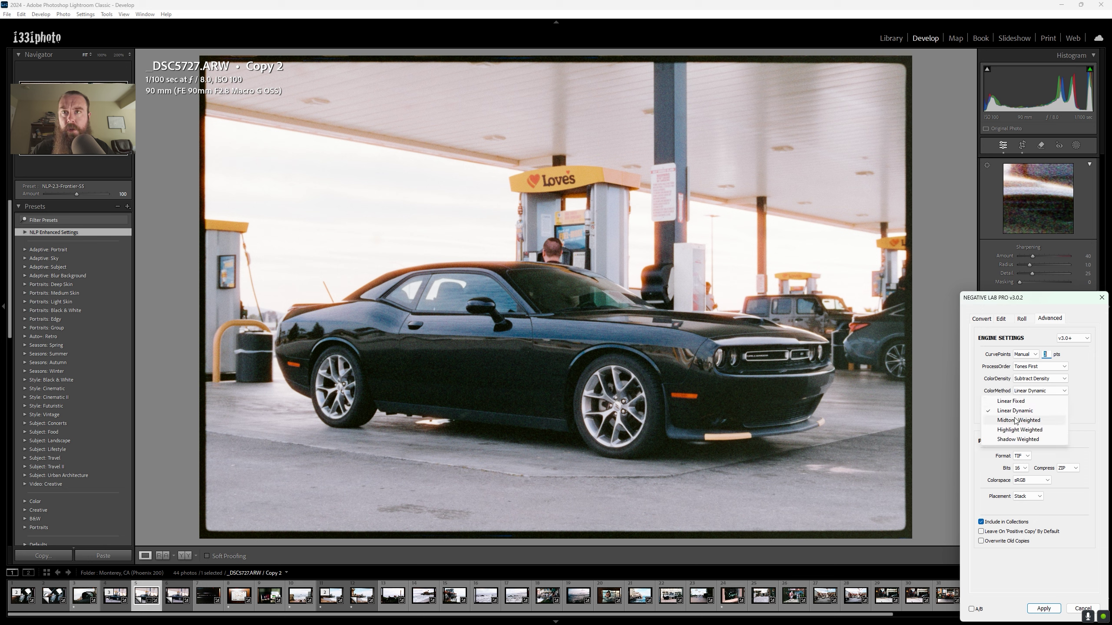
pyautogui.click(1018, 430)
pyautogui.click(1027, 391)
pyautogui.click(1024, 403)
pyautogui.click(1029, 390)
pyautogui.click(1023, 411)
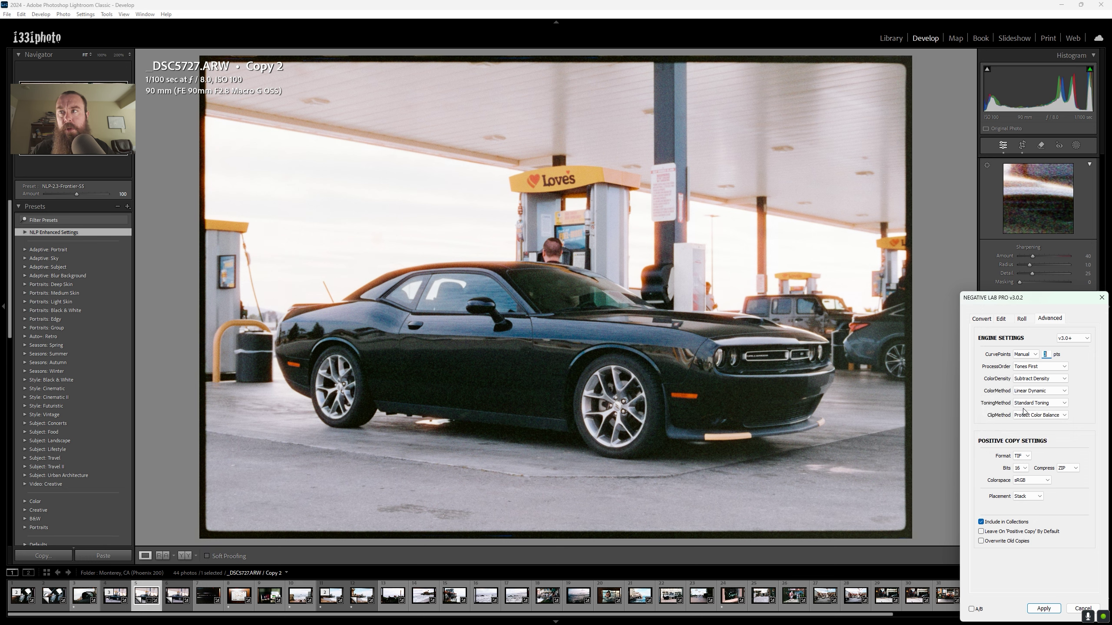
# Step: Compare Midtone Weighted against Linear Dynamic for the ColorMethod engine setting, and set it to Midtone Weighted
pyautogui.click(1026, 390)
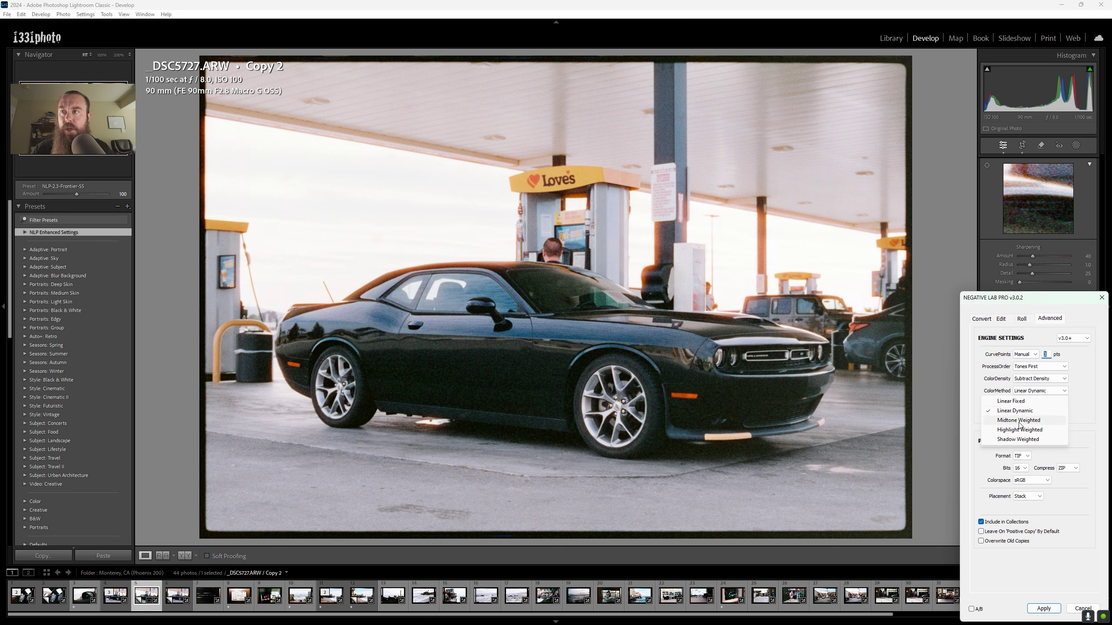
pyautogui.click(1019, 421)
pyautogui.click(1022, 390)
pyautogui.click(1019, 410)
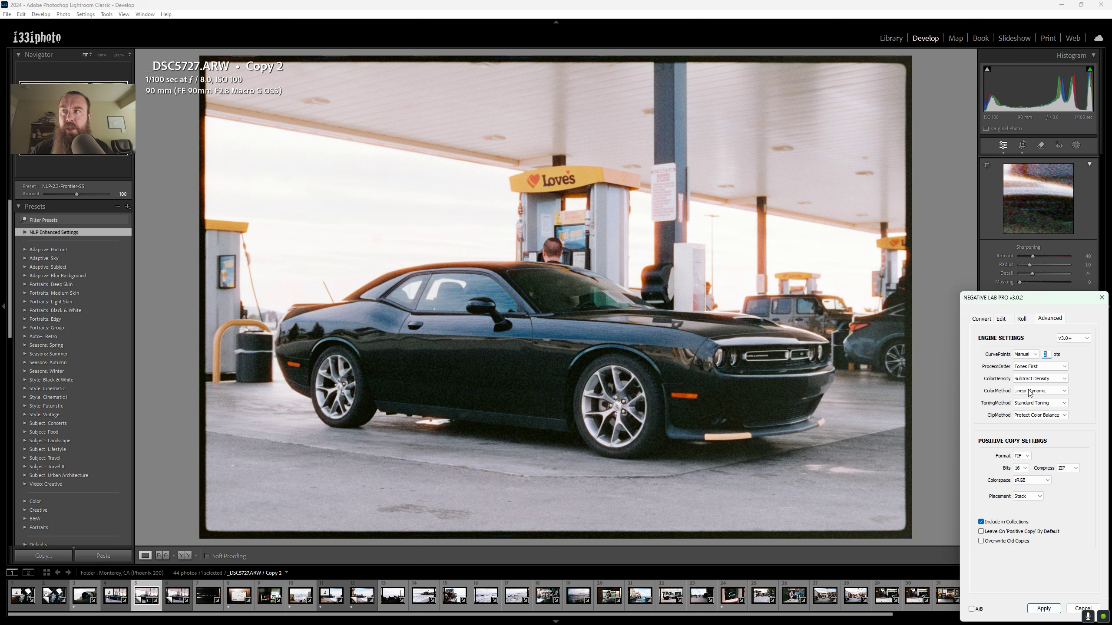
pyautogui.click(1029, 391)
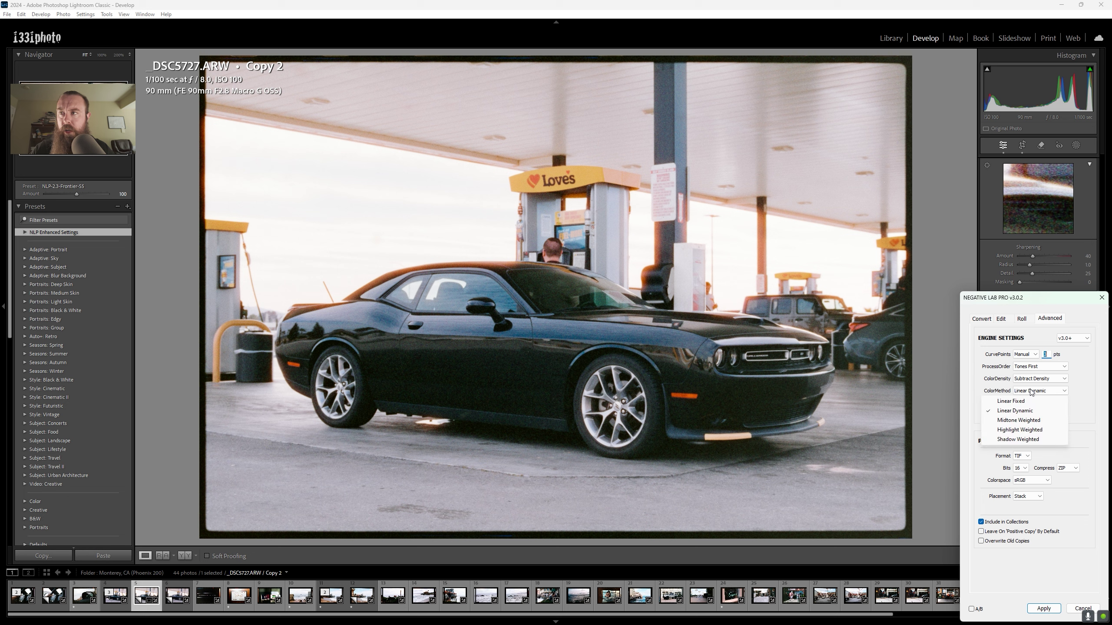
pyautogui.click(1019, 421)
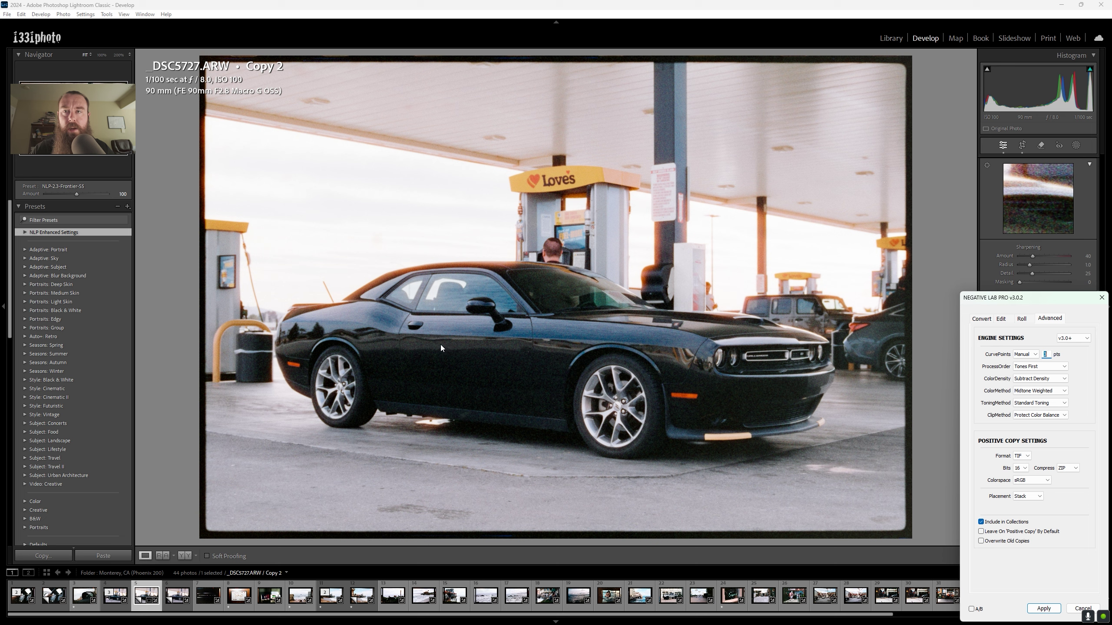
# Step: Try an alternative ToningMethod engine setting and return it to Standard Toning
pyautogui.click(1029, 403)
pyautogui.click(1022, 423)
pyautogui.click(1027, 405)
pyautogui.click(1022, 412)
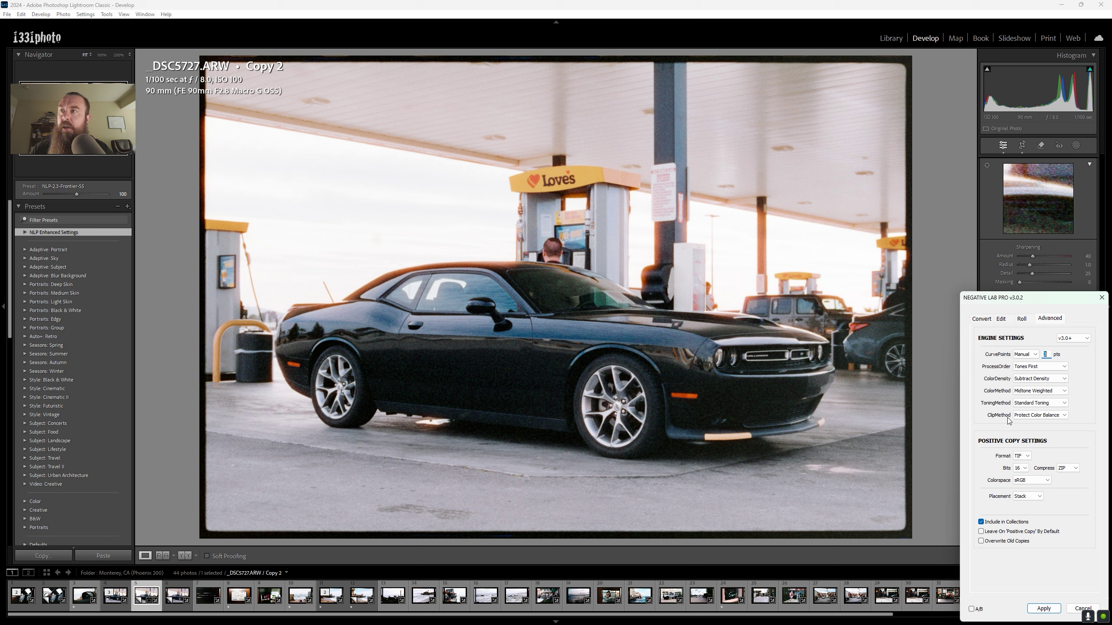
# Step: Try Linear for the ClipMethod engine setting and return it to Protect Color Balance
pyautogui.click(1034, 416)
pyautogui.click(1006, 434)
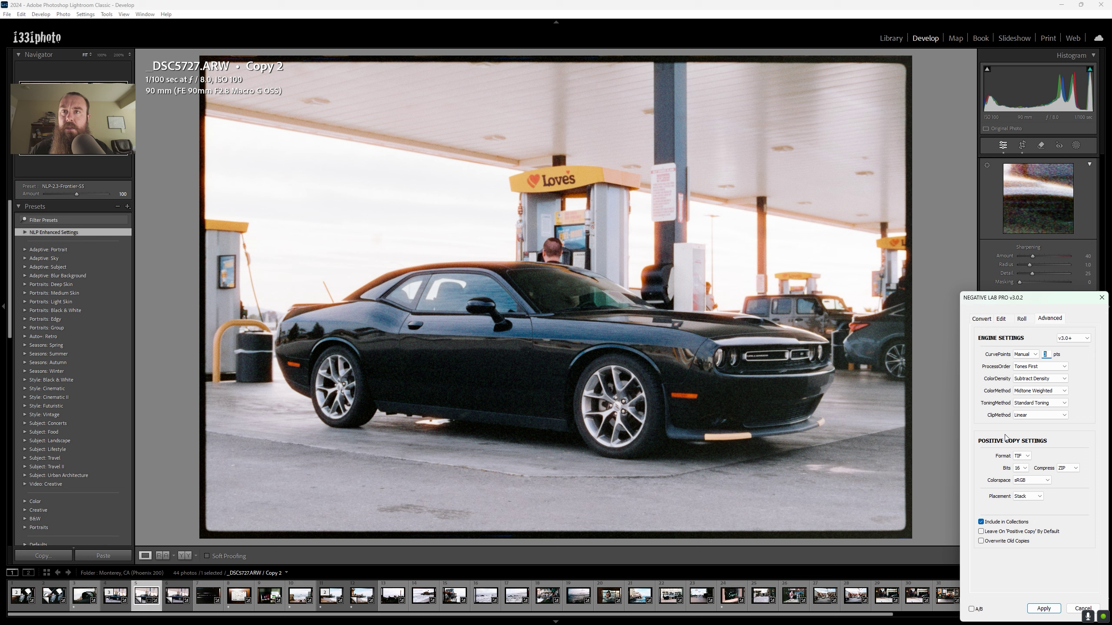
pyautogui.click(1039, 415)
pyautogui.click(1037, 424)
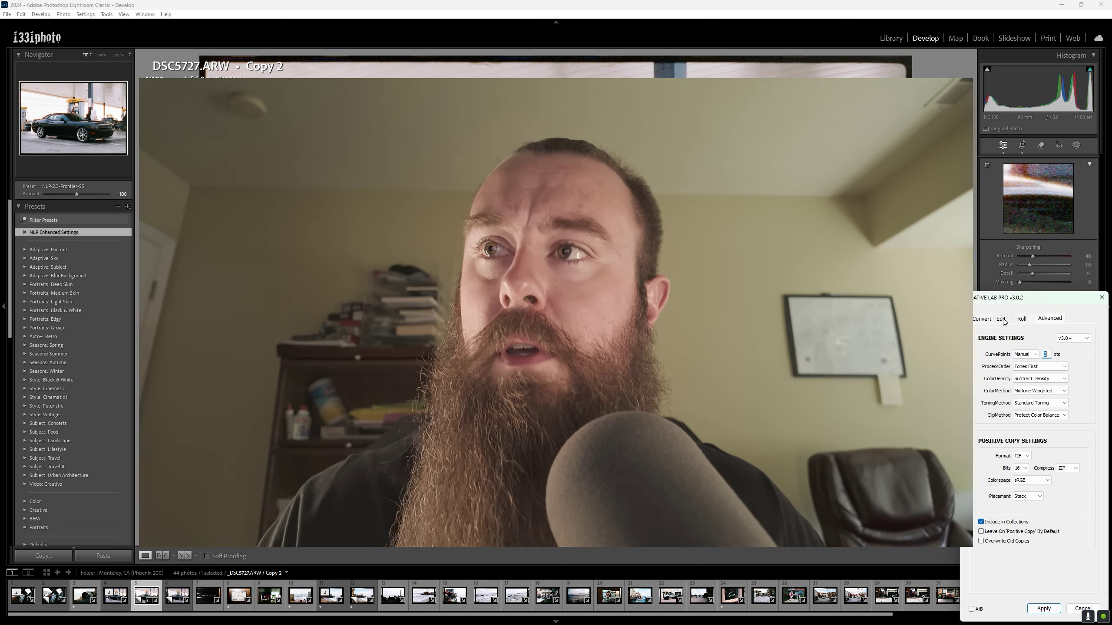
# Step: Go to the edit settings and compare the two versions of the conversion by toggling the A/B comparison on and off
pyautogui.click(1002, 320)
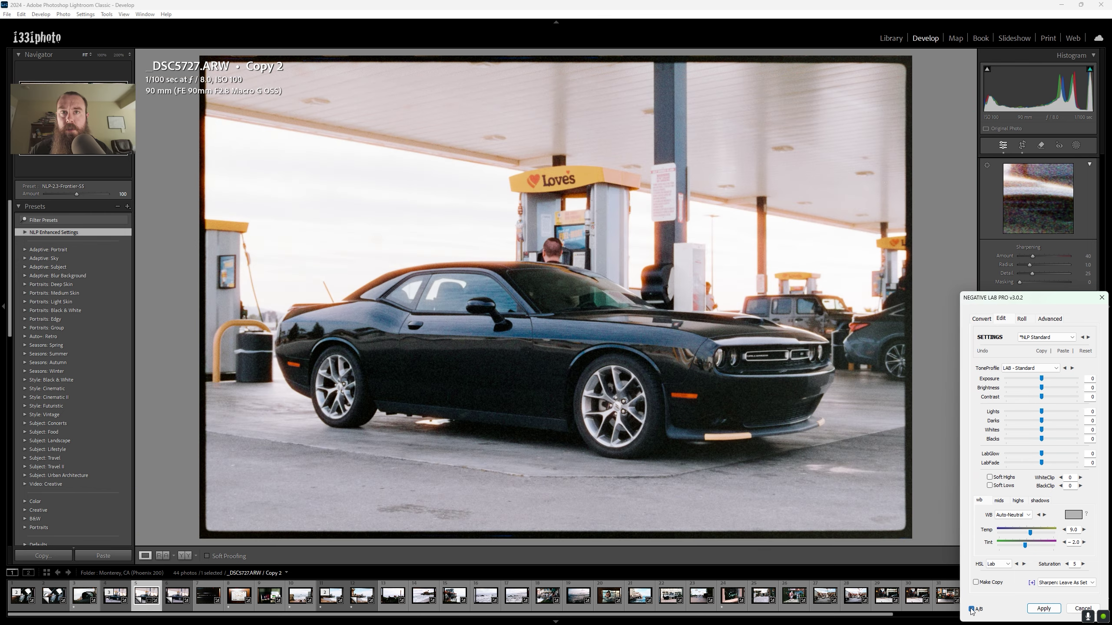
pyautogui.click(970, 609)
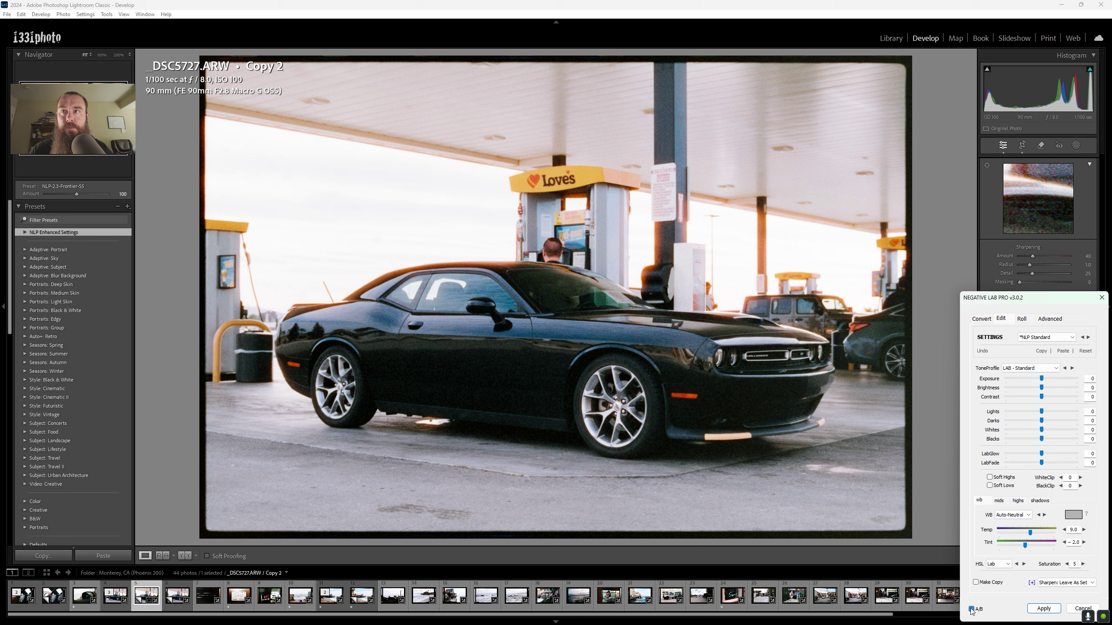
pyautogui.click(971, 610)
pyautogui.click(971, 610)
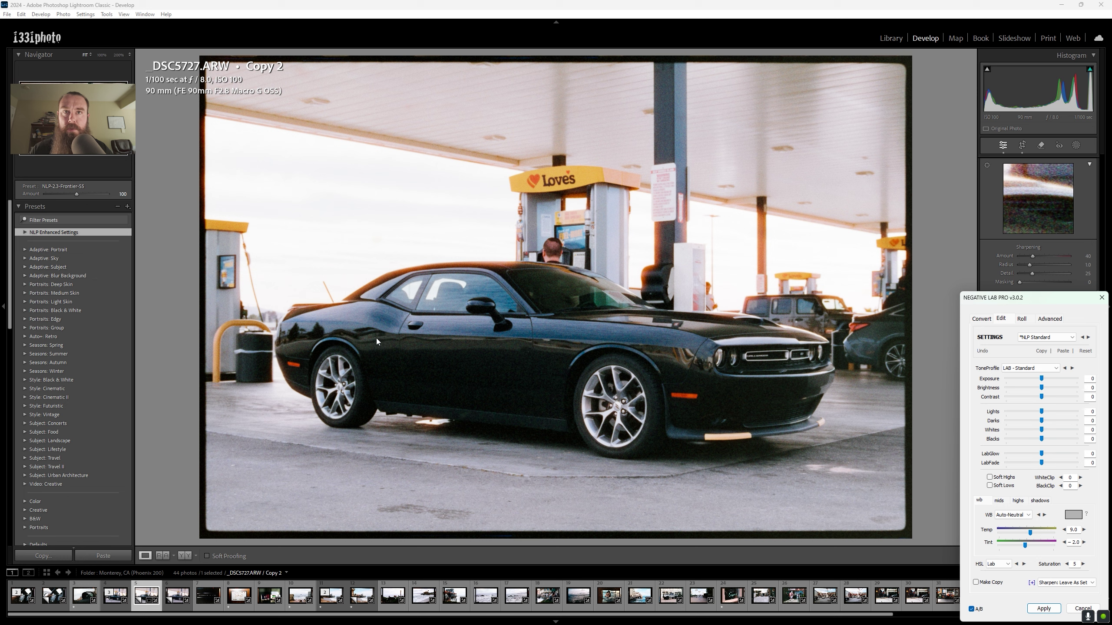
pyautogui.click(970, 610)
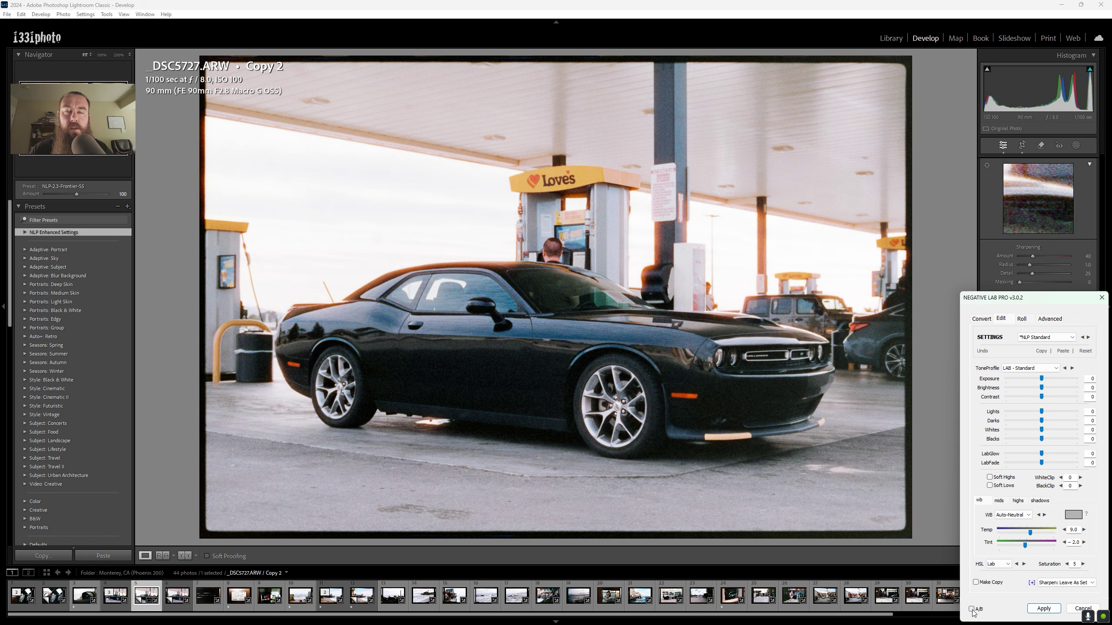
pyautogui.click(970, 609)
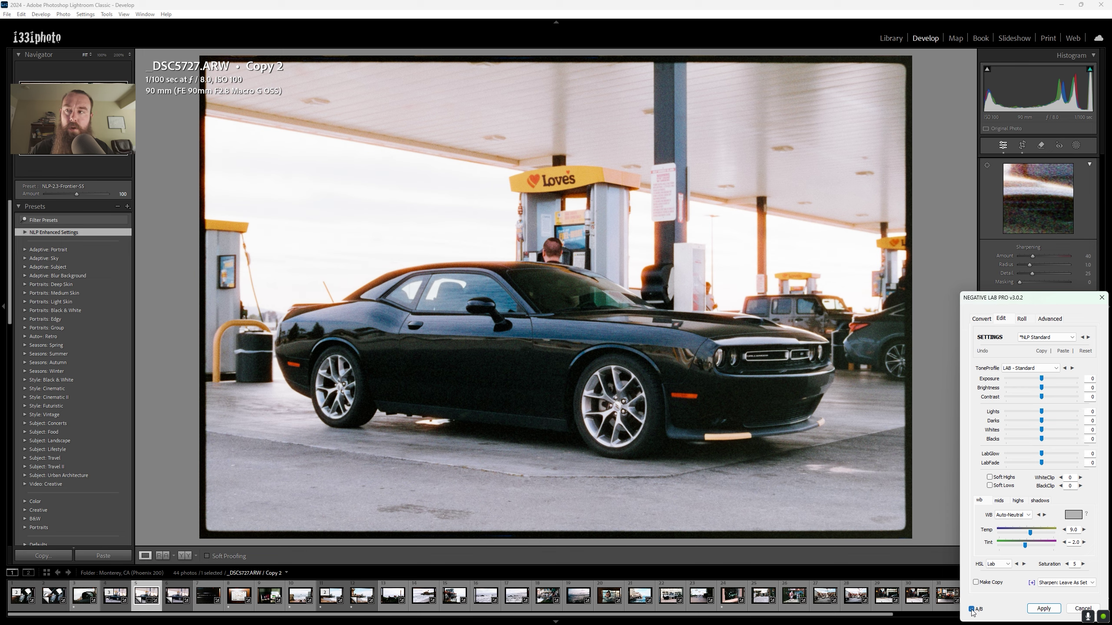
pyautogui.click(970, 609)
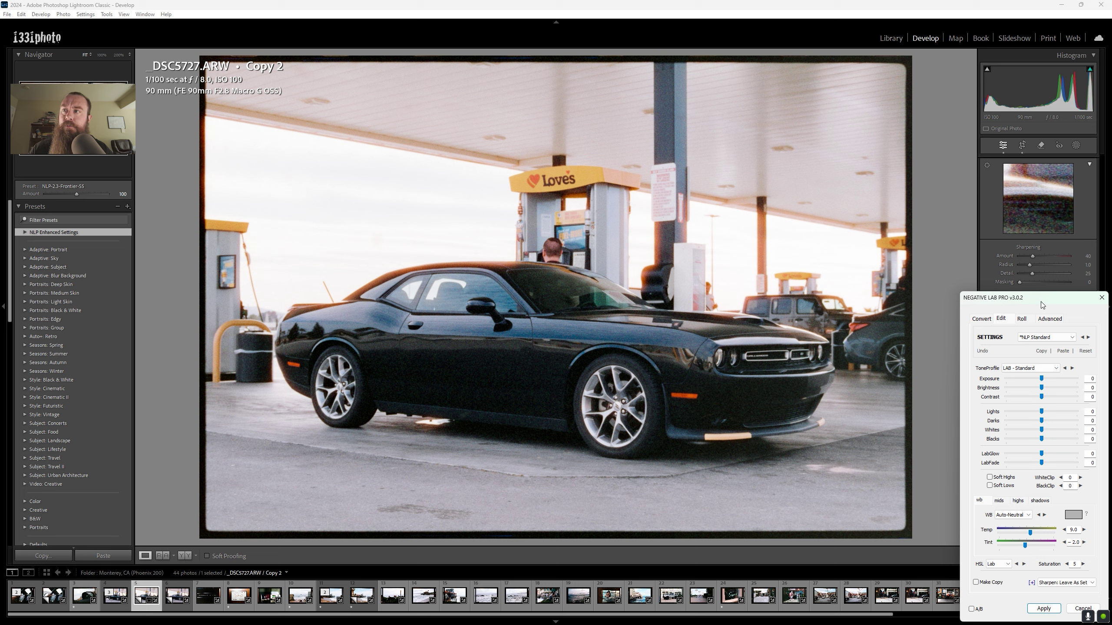
# Step: Try the LAB - Soft, LAB - Highlight Soft and LINEAR tone profiles, and return ToneProfile to LAB - Standard
pyautogui.click(1056, 369)
pyautogui.click(1018, 418)
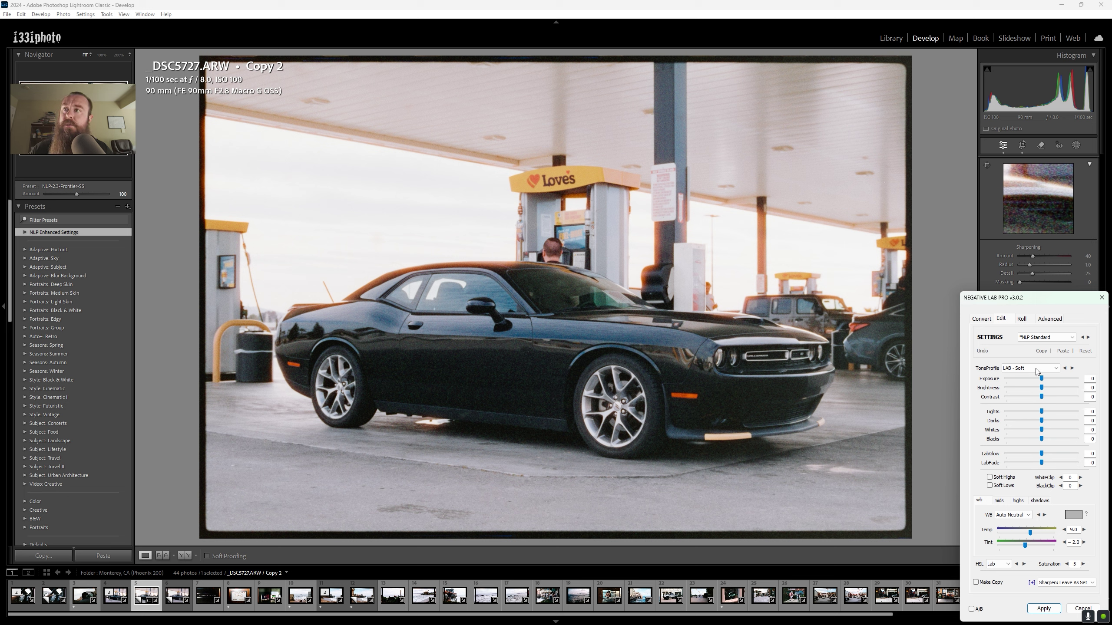
pyautogui.click(1057, 368)
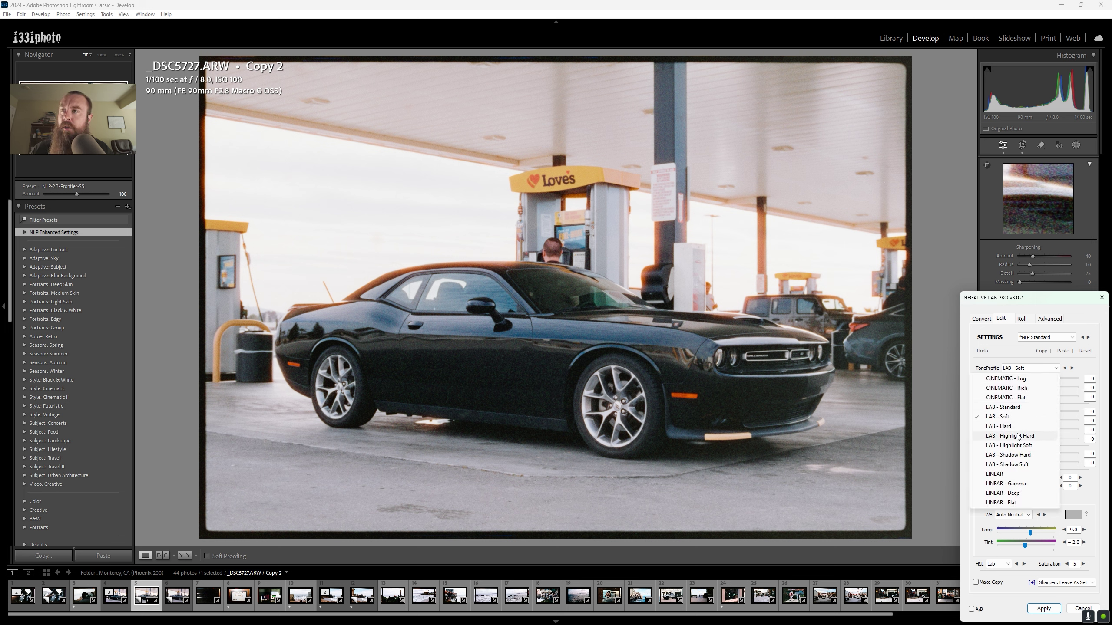
pyautogui.click(1016, 446)
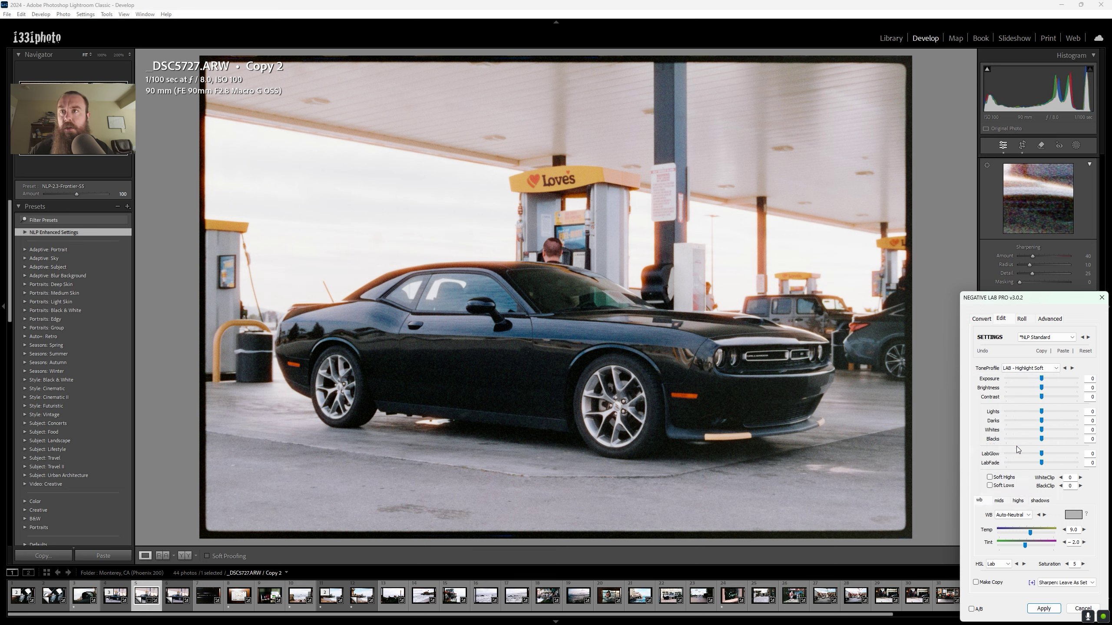
pyautogui.click(1057, 368)
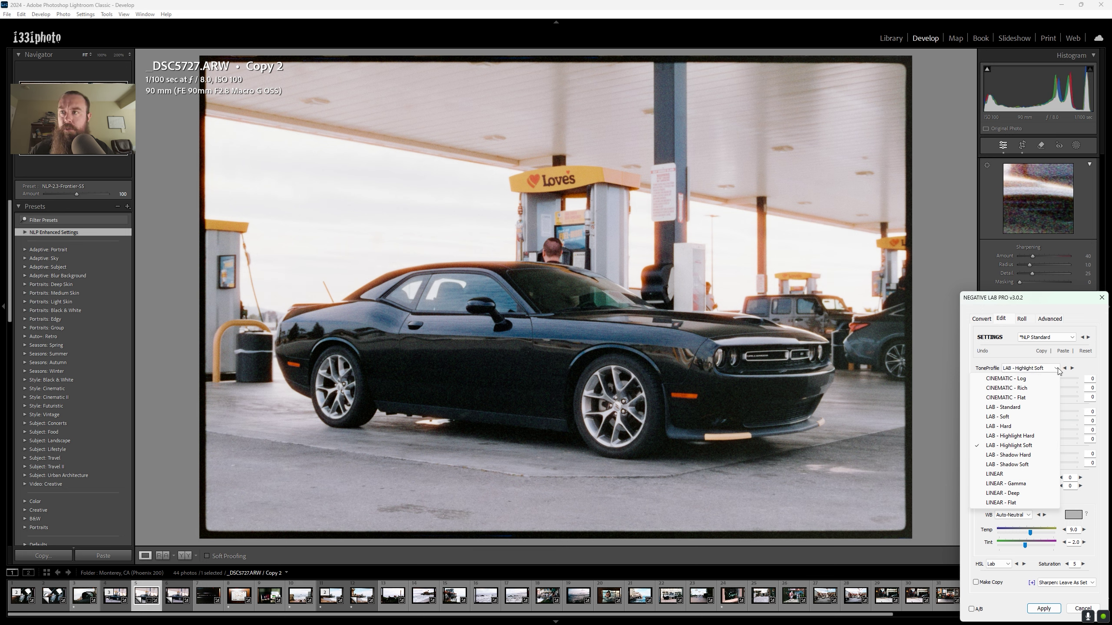
pyautogui.click(1011, 477)
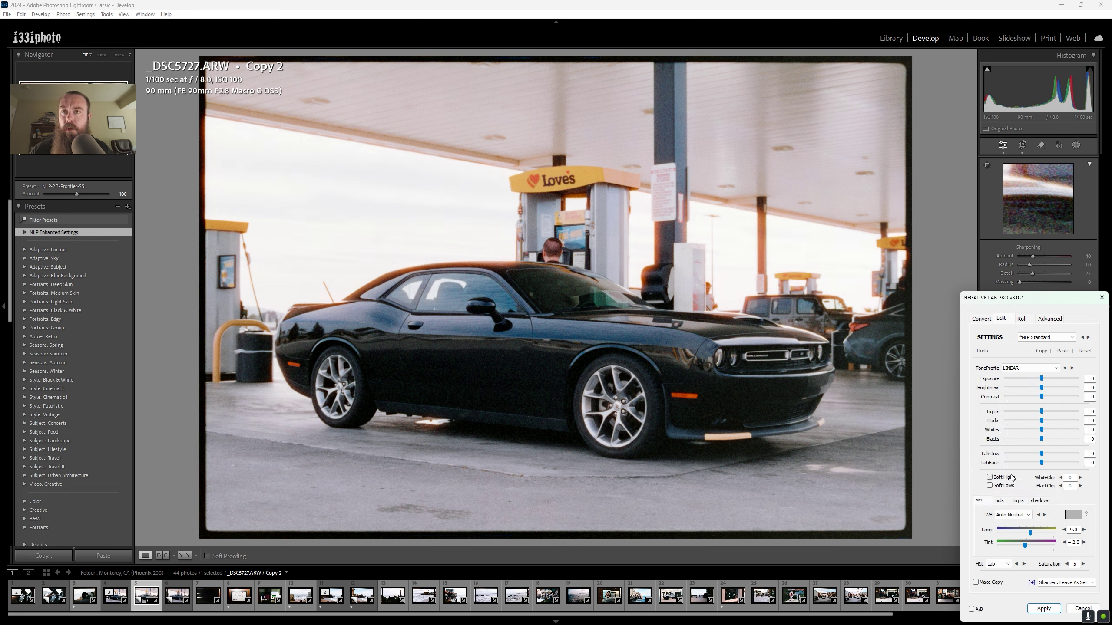
pyautogui.click(1056, 368)
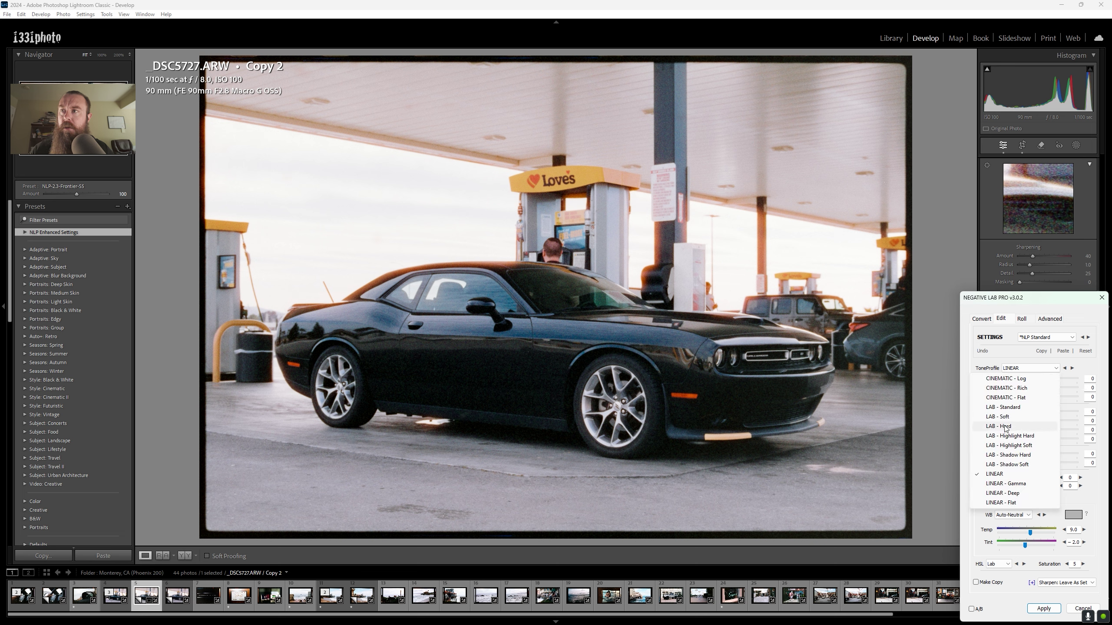
pyautogui.click(1003, 409)
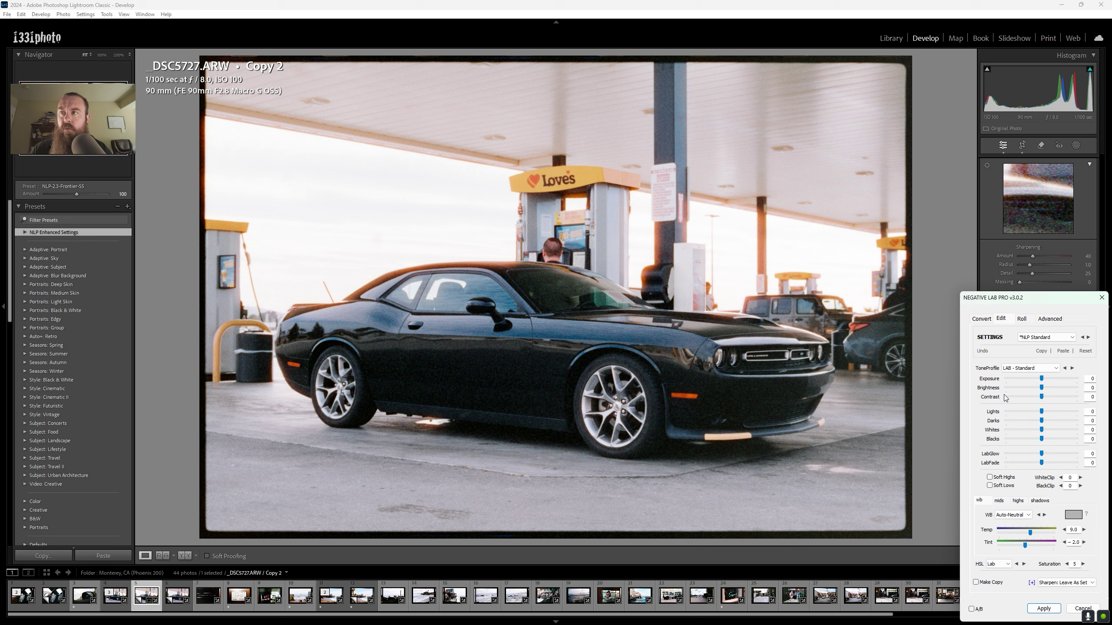
pyautogui.click(1023, 369)
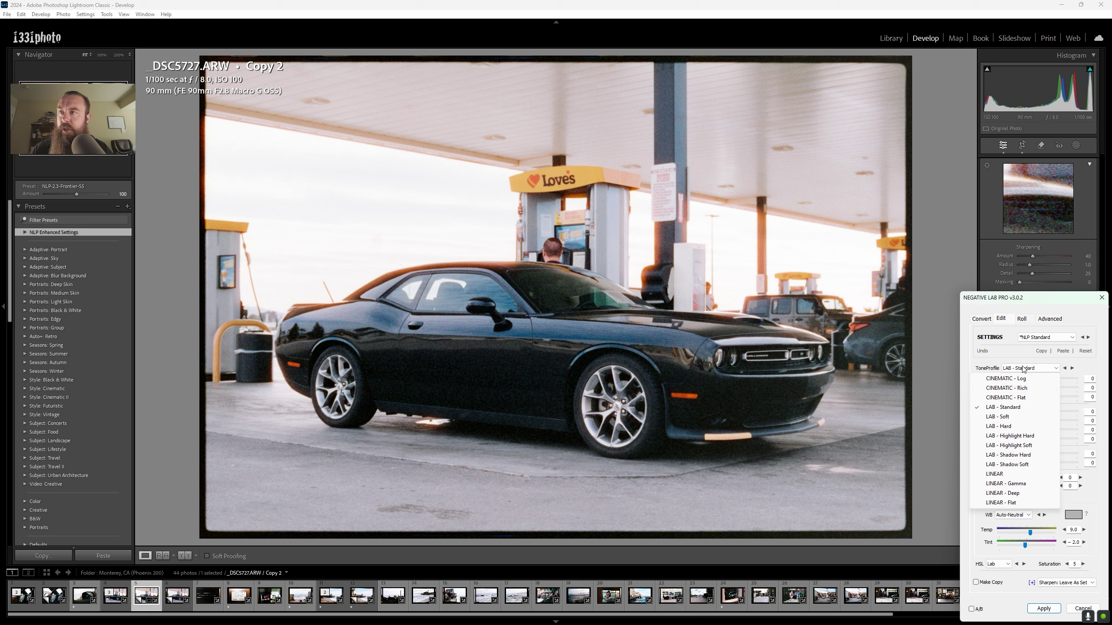
pyautogui.click(990, 367)
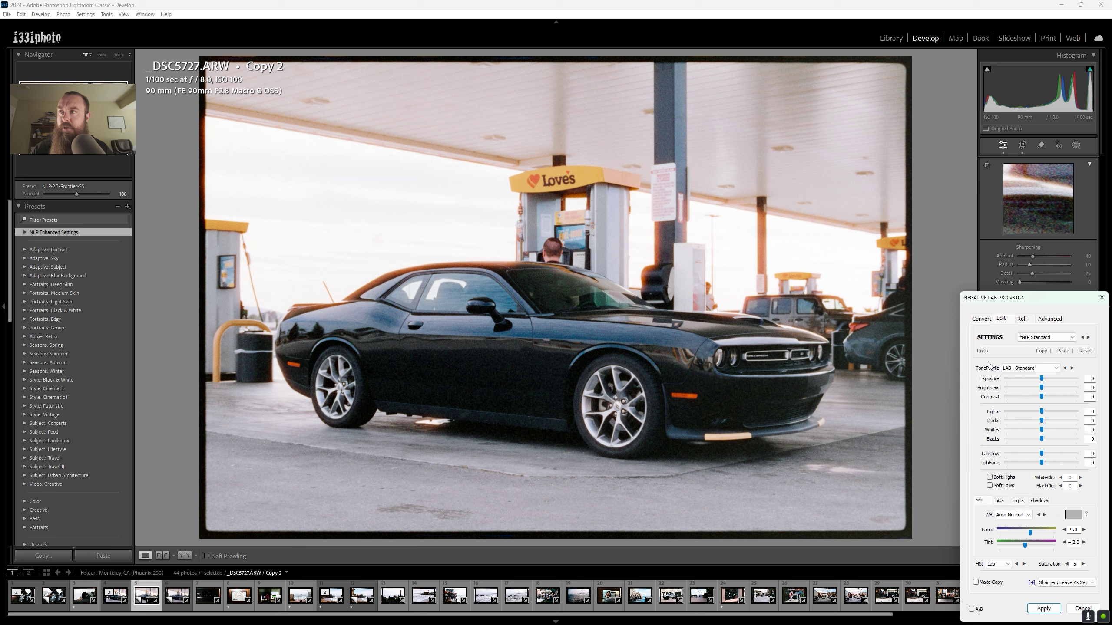
# Step: Try the Auto AVG, NONE and Auto-Mix white balance settings, and return WB to Auto-Neutral
pyautogui.click(1027, 517)
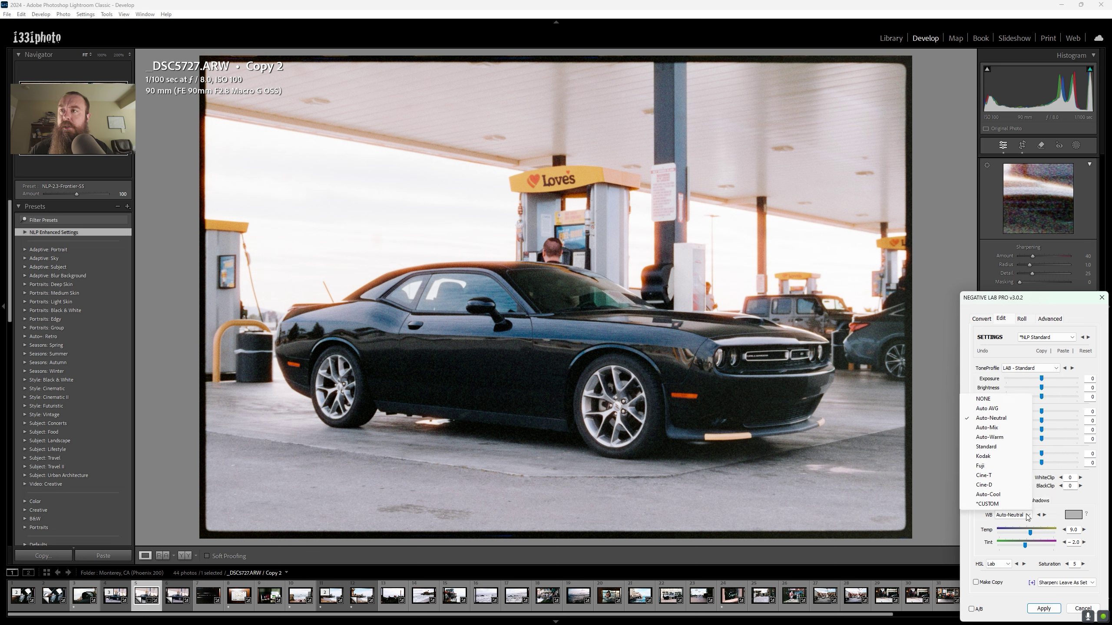
pyautogui.click(996, 410)
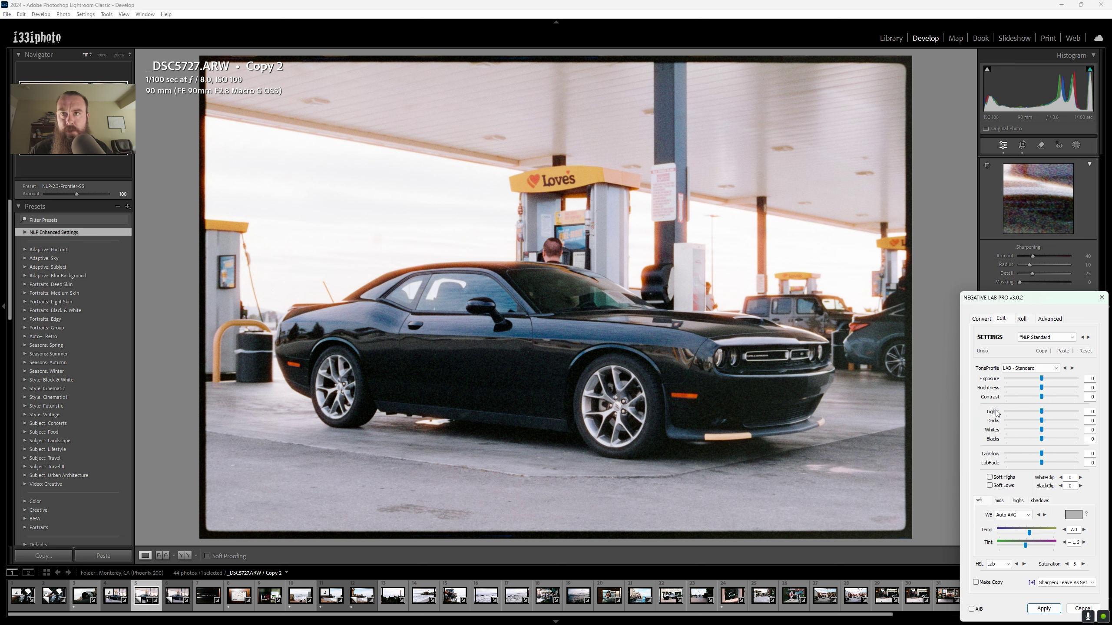
pyautogui.click(1029, 516)
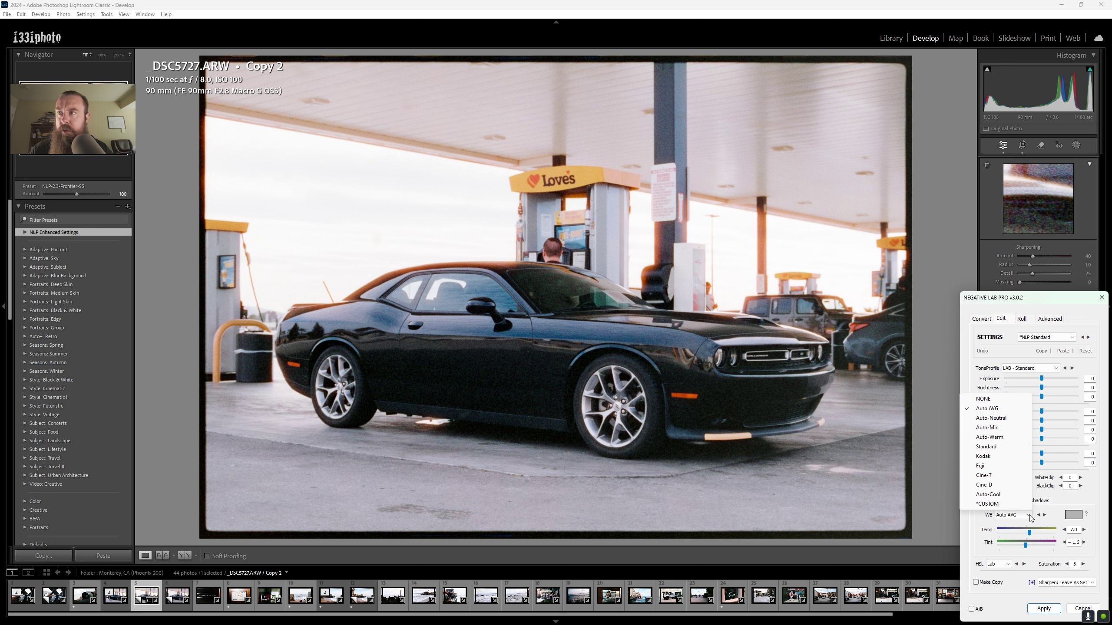
pyautogui.click(990, 400)
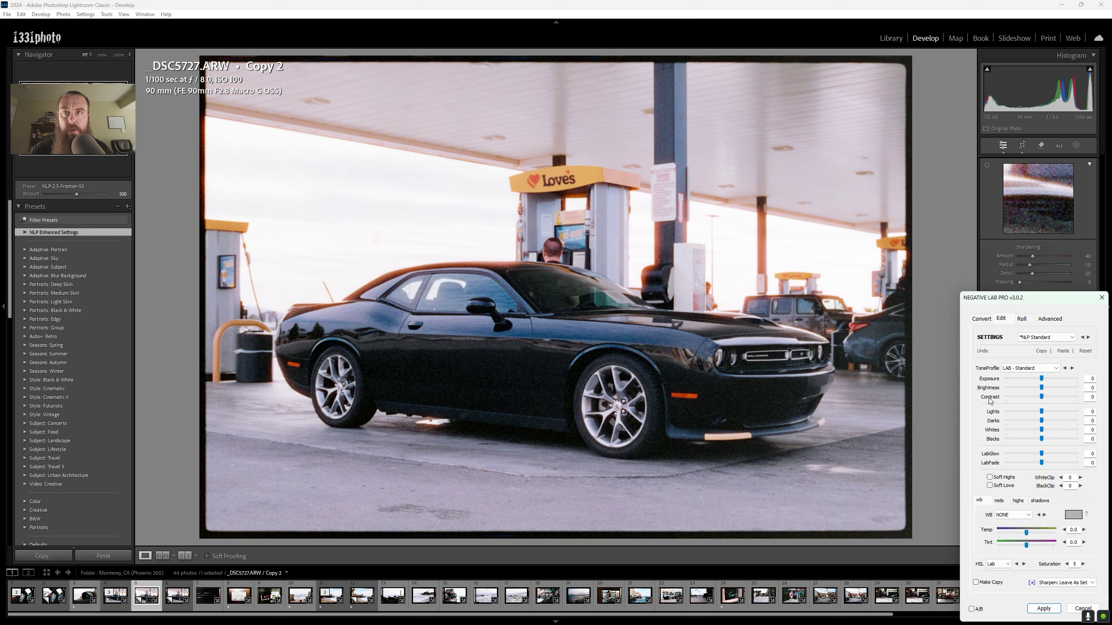
pyautogui.click(1026, 517)
pyautogui.click(994, 431)
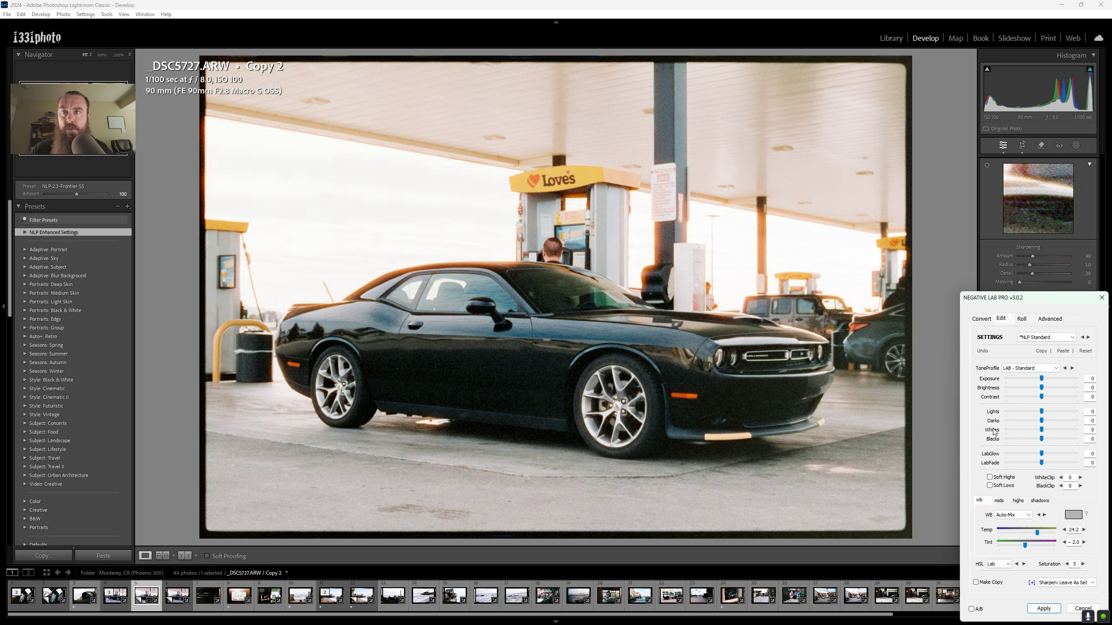
pyautogui.click(1028, 517)
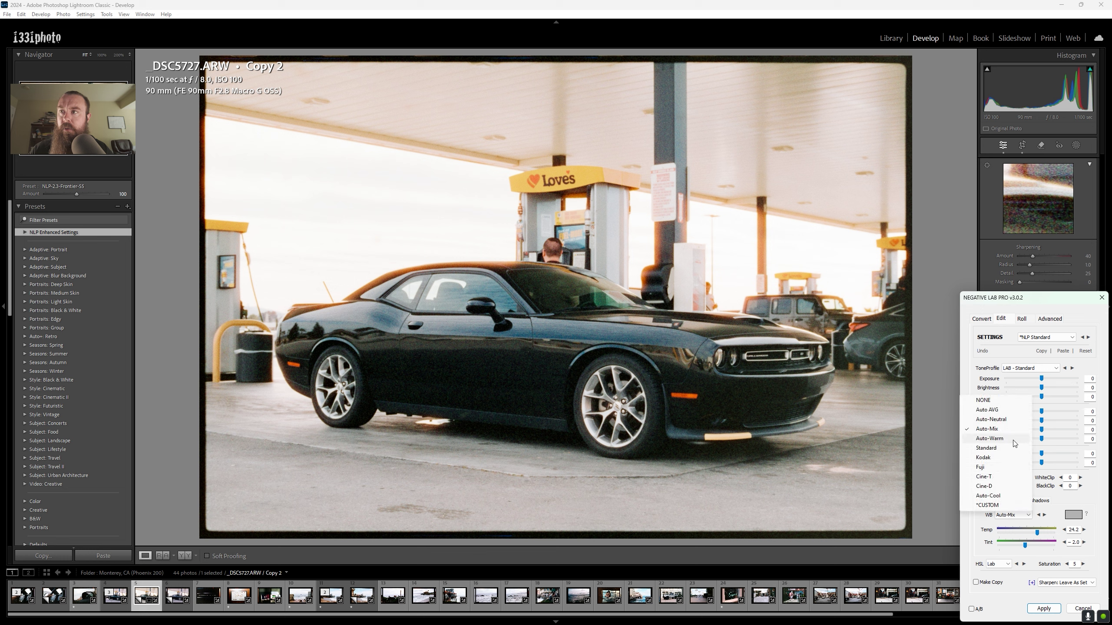
pyautogui.click(994, 419)
# Step: Compare the Auto-Warm and Auto-Mix white balance settings, and set WB back to Auto-Neutral
pyautogui.click(1018, 515)
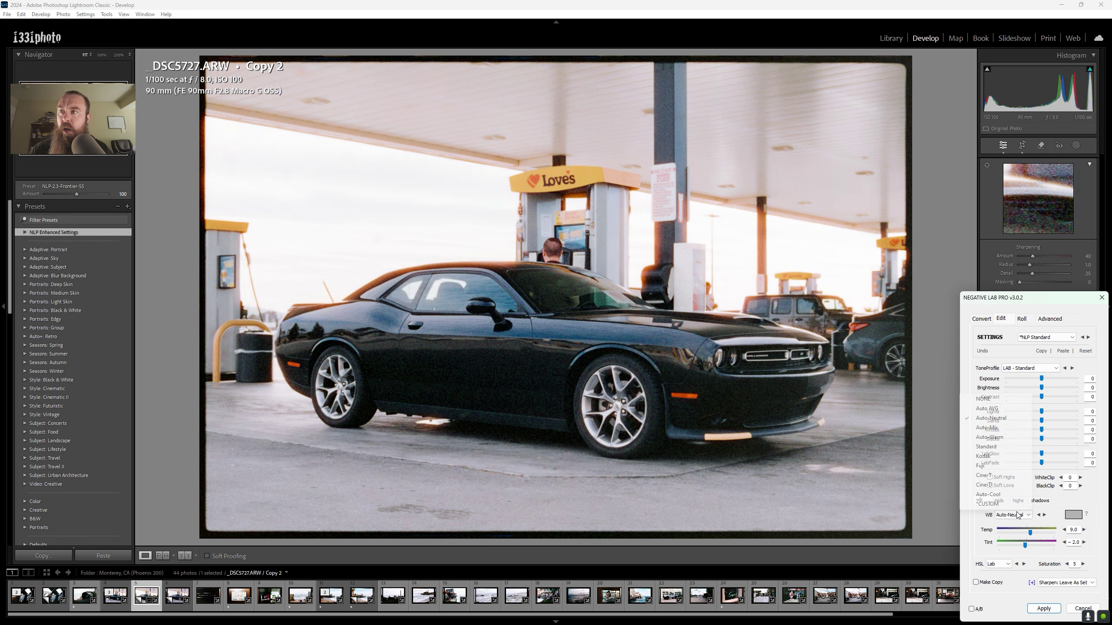
pyautogui.click(989, 438)
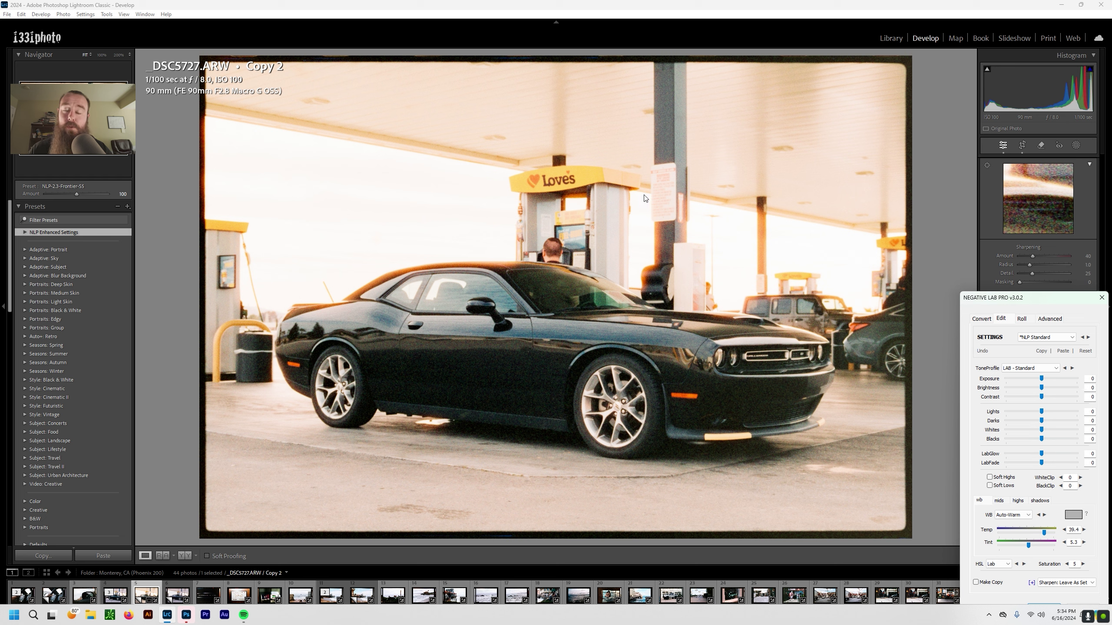
pyautogui.click(1016, 516)
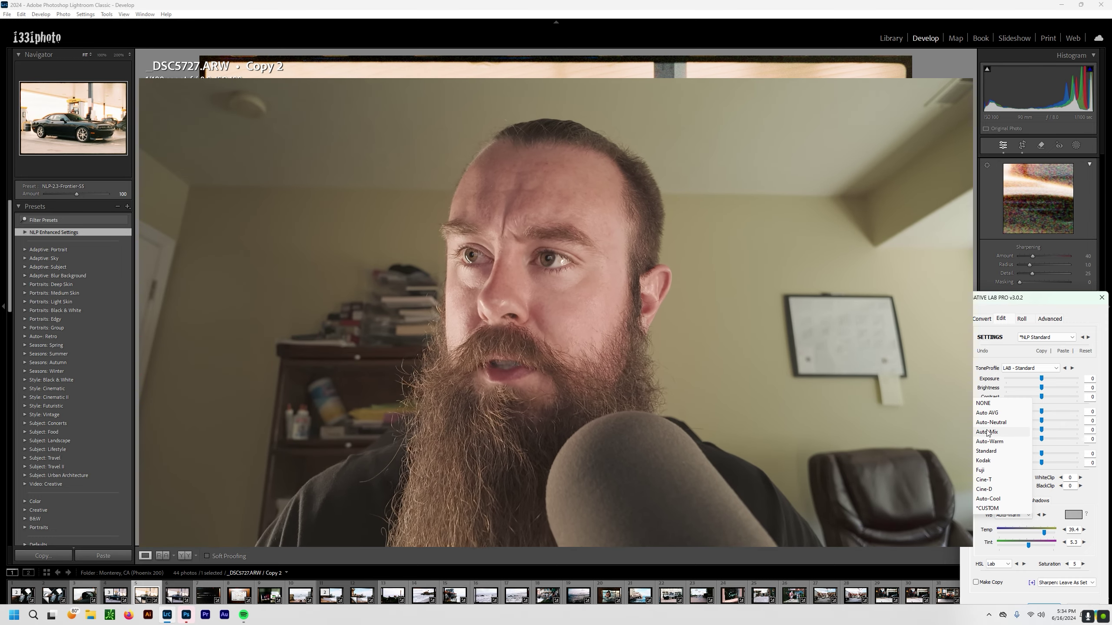
pyautogui.click(988, 432)
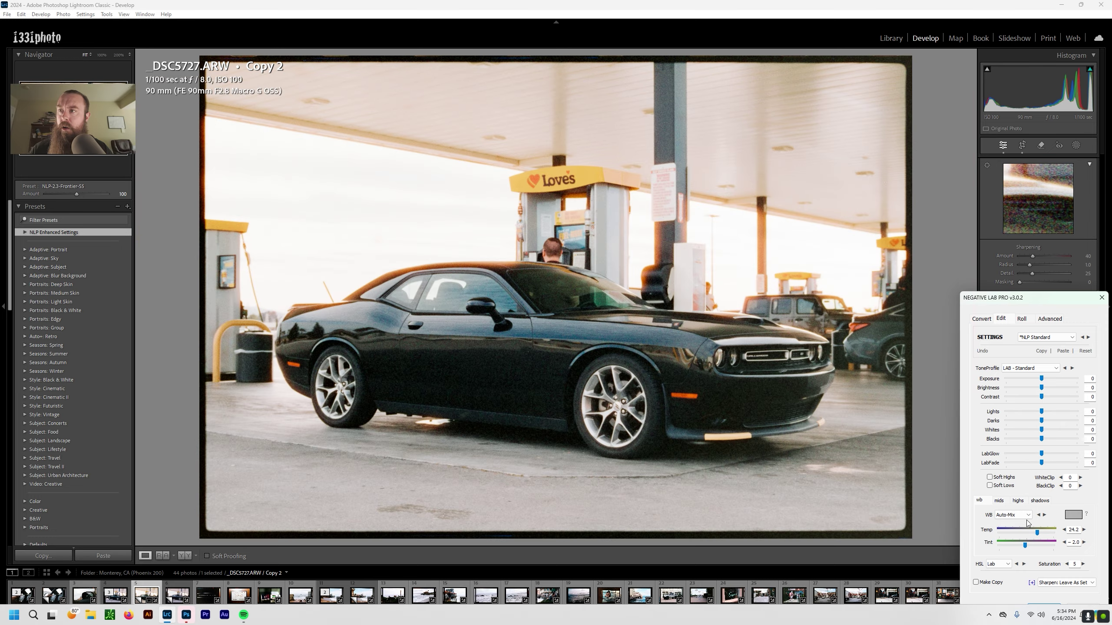
pyautogui.click(1024, 516)
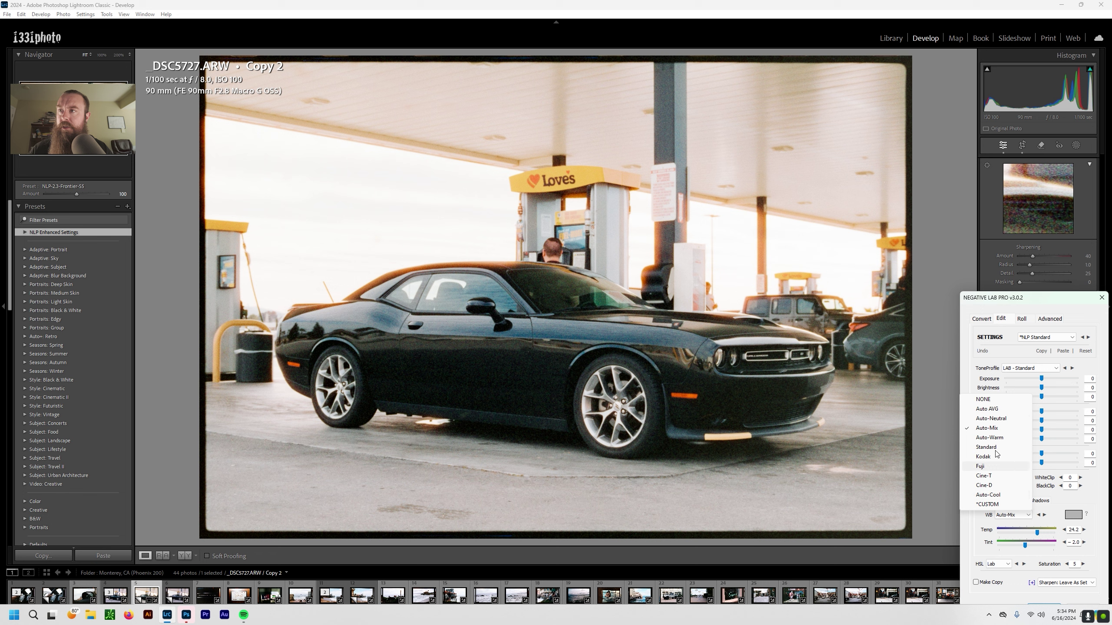
pyautogui.click(987, 421)
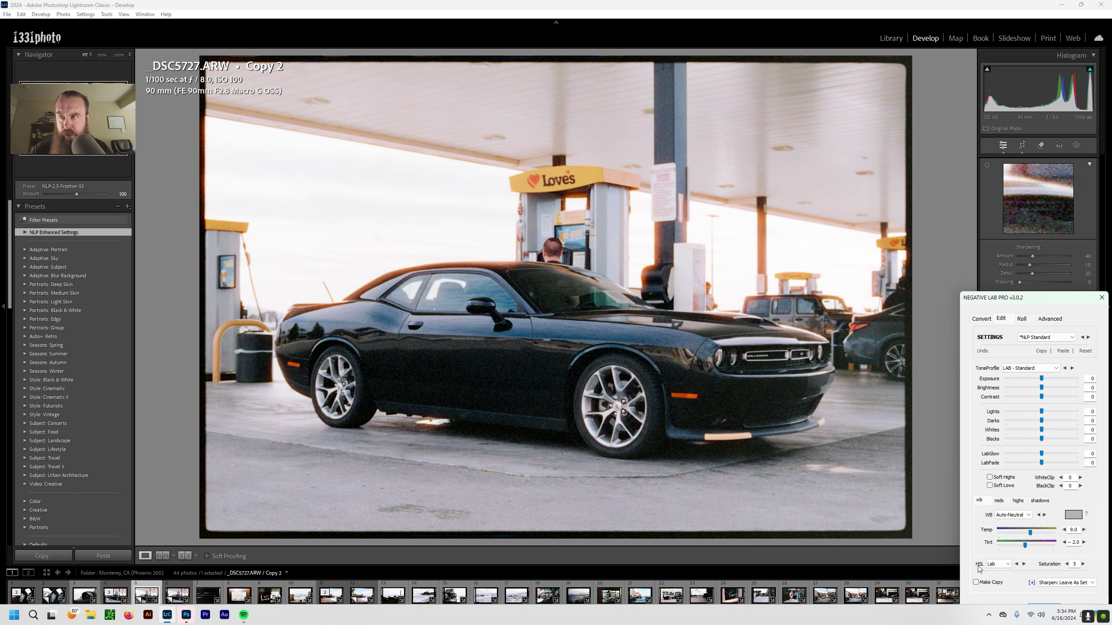
# Step: Try the None and Natural HSL color settings against Lab, and return HSL to Lab
pyautogui.click(1008, 565)
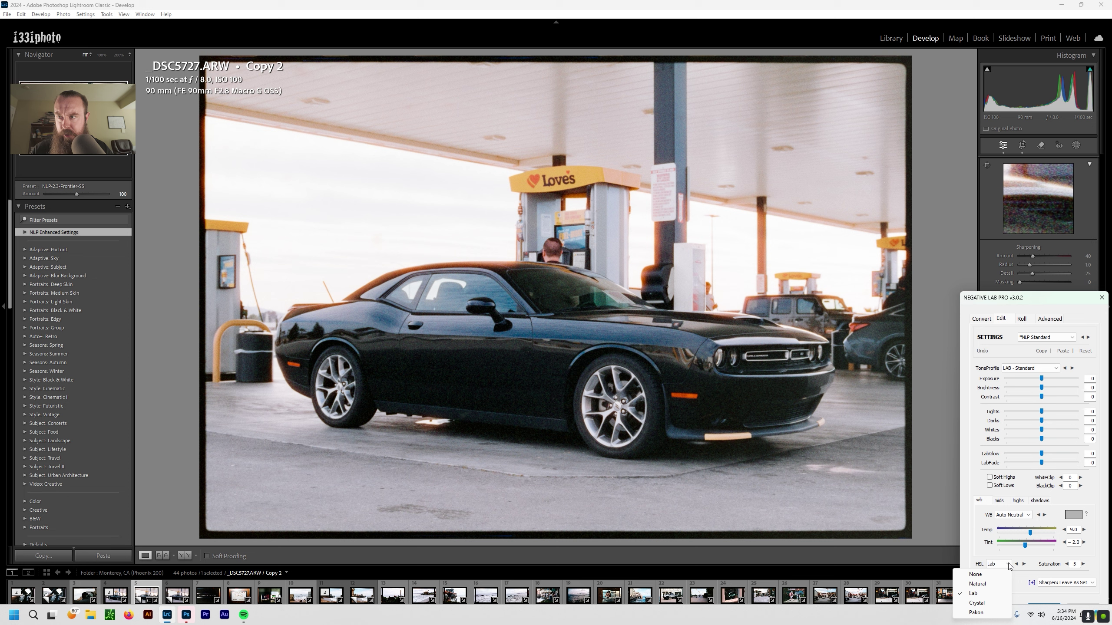
pyautogui.click(986, 575)
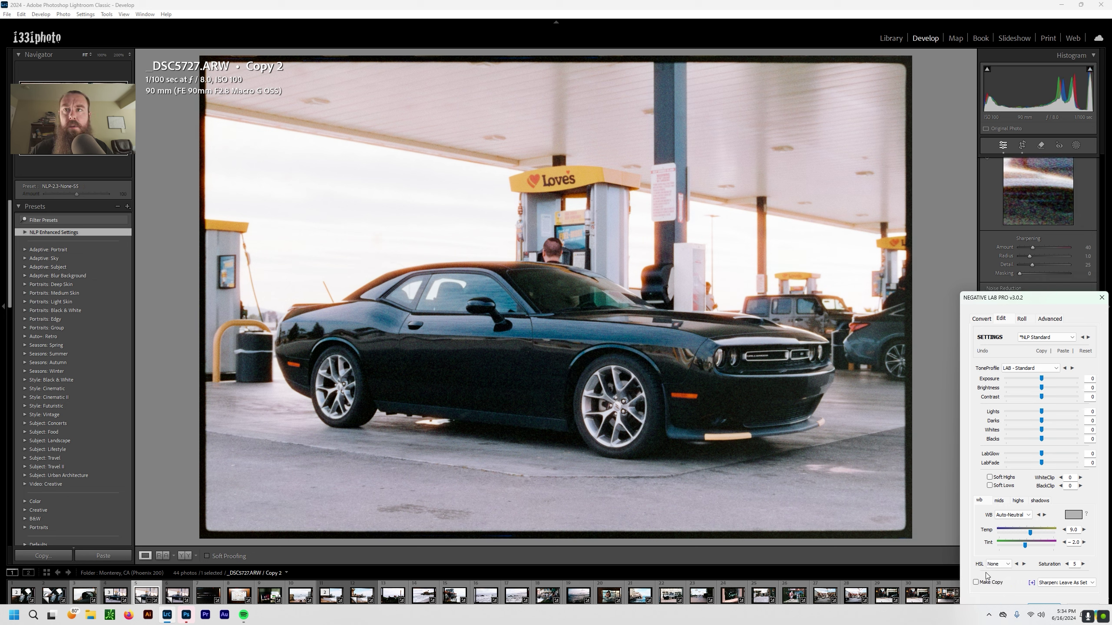
pyautogui.click(988, 584)
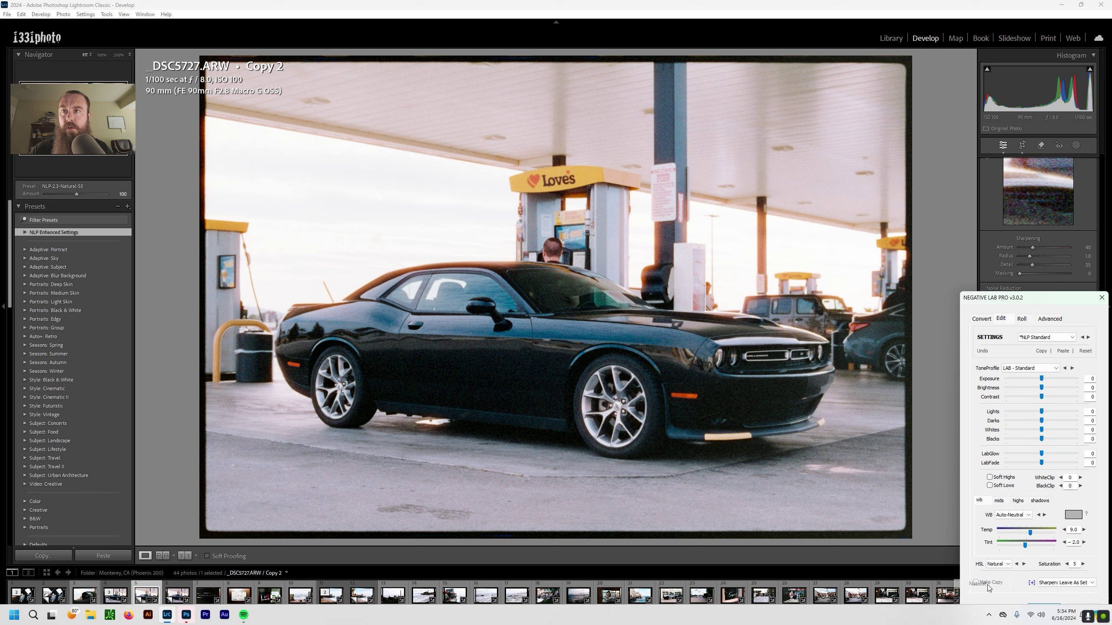
pyautogui.click(1009, 566)
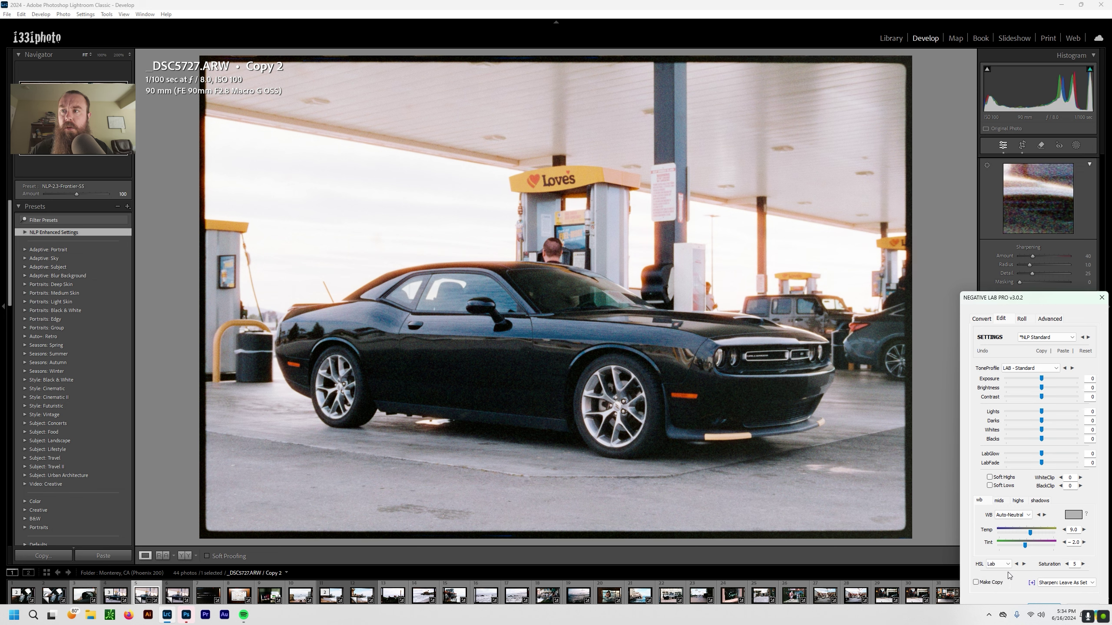
pyautogui.click(1007, 565)
pyautogui.click(986, 583)
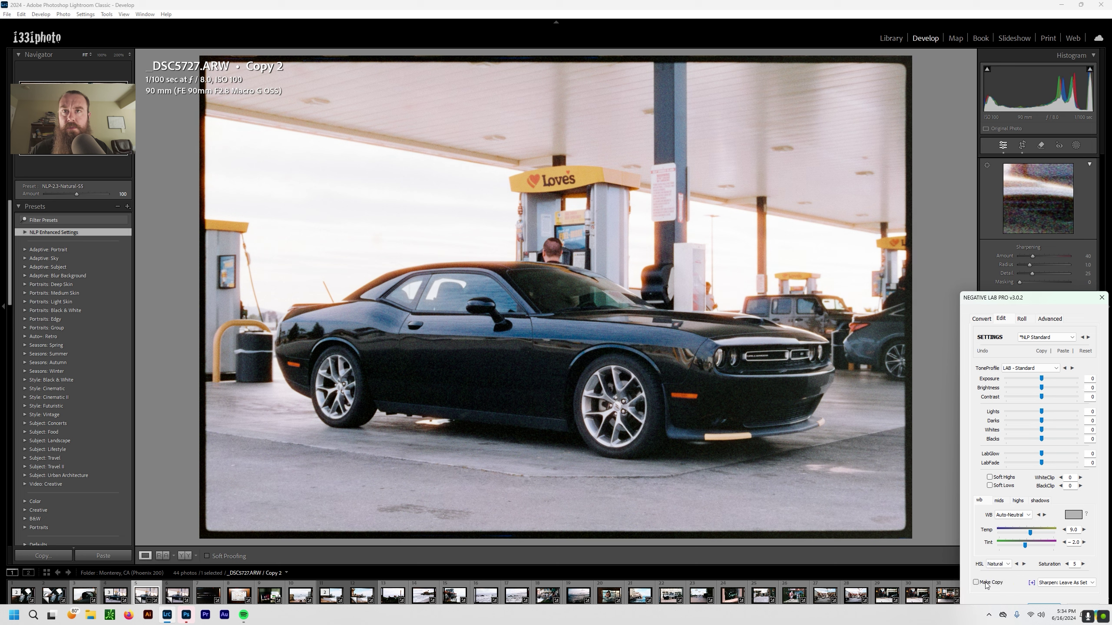
pyautogui.click(1007, 565)
pyautogui.click(997, 573)
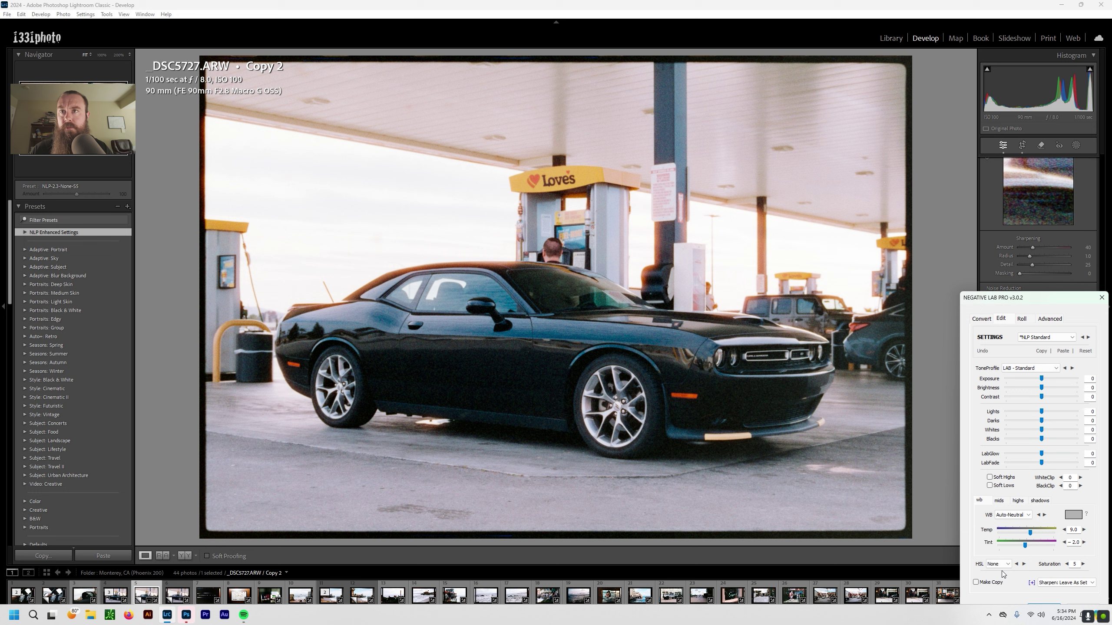
pyautogui.click(1001, 565)
pyautogui.click(989, 594)
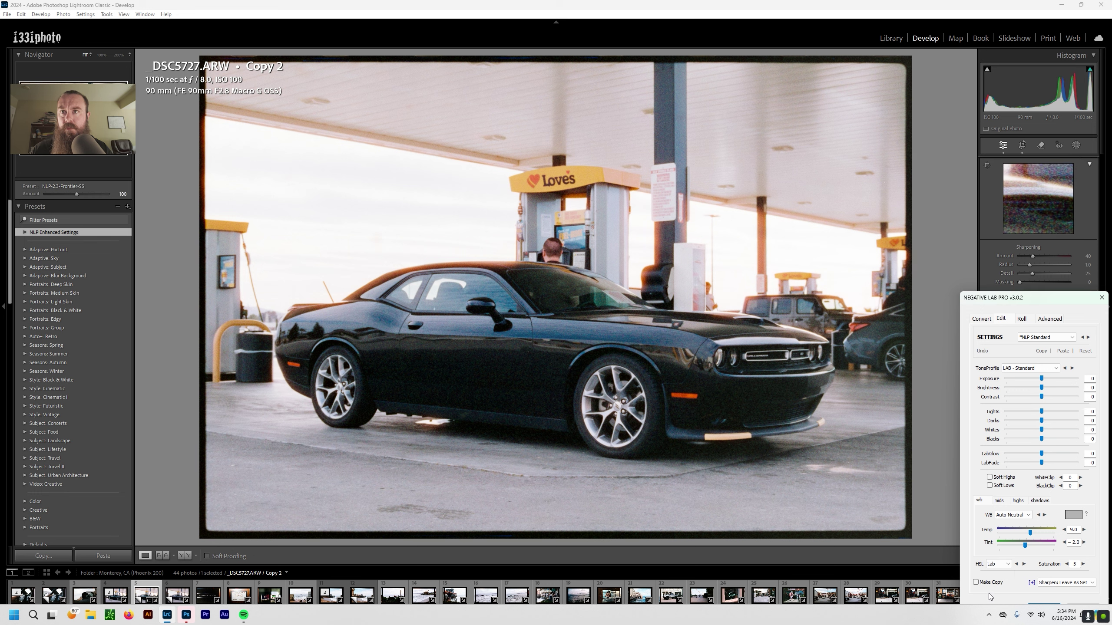
# Step: Set the sharpening option to Lab and adjust BlackClip to -2
pyautogui.click(1060, 583)
pyautogui.click(1056, 561)
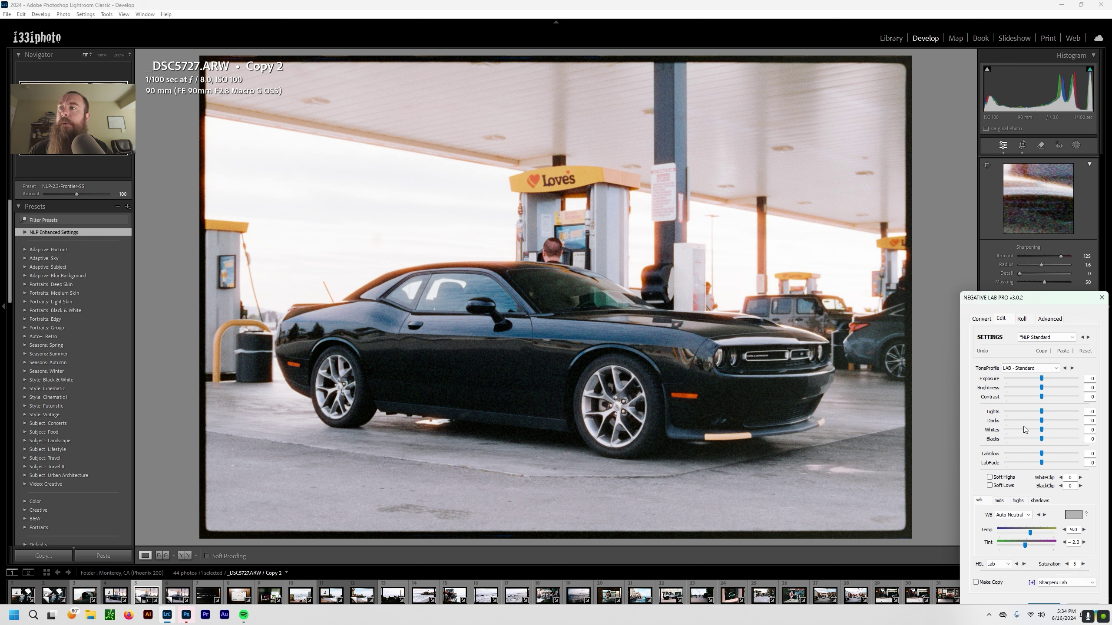
pyautogui.click(1060, 485)
pyautogui.click(1060, 486)
pyautogui.click(1060, 486)
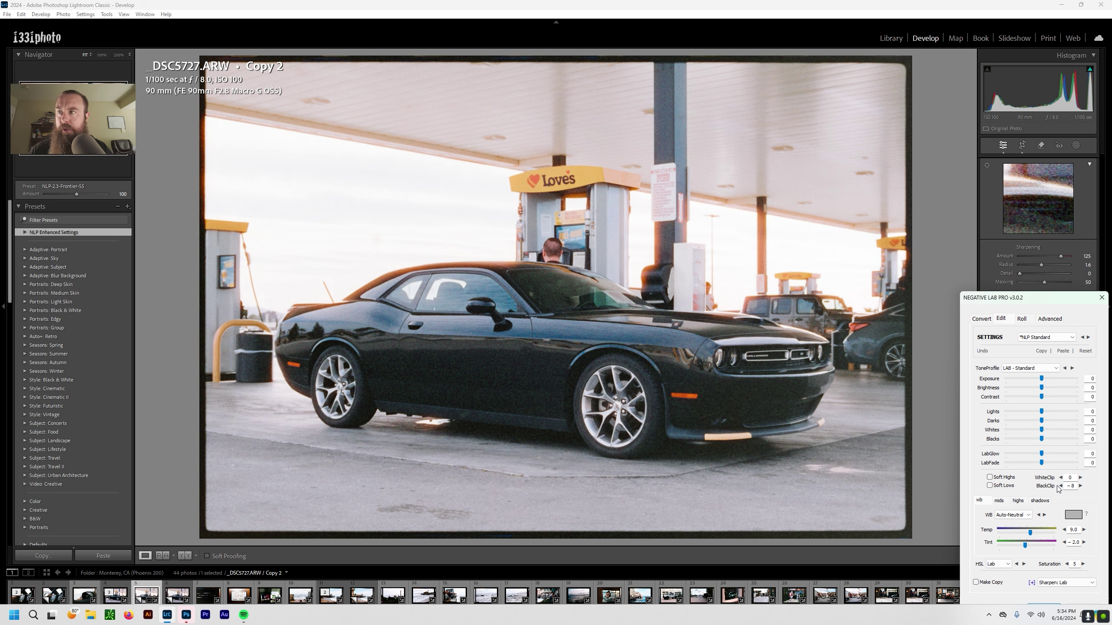
pyautogui.click(1080, 486)
pyautogui.click(1080, 486)
pyautogui.click(1079, 486)
pyautogui.click(1080, 486)
pyautogui.click(1080, 486)
pyautogui.click(1080, 486)
pyautogui.click(1079, 486)
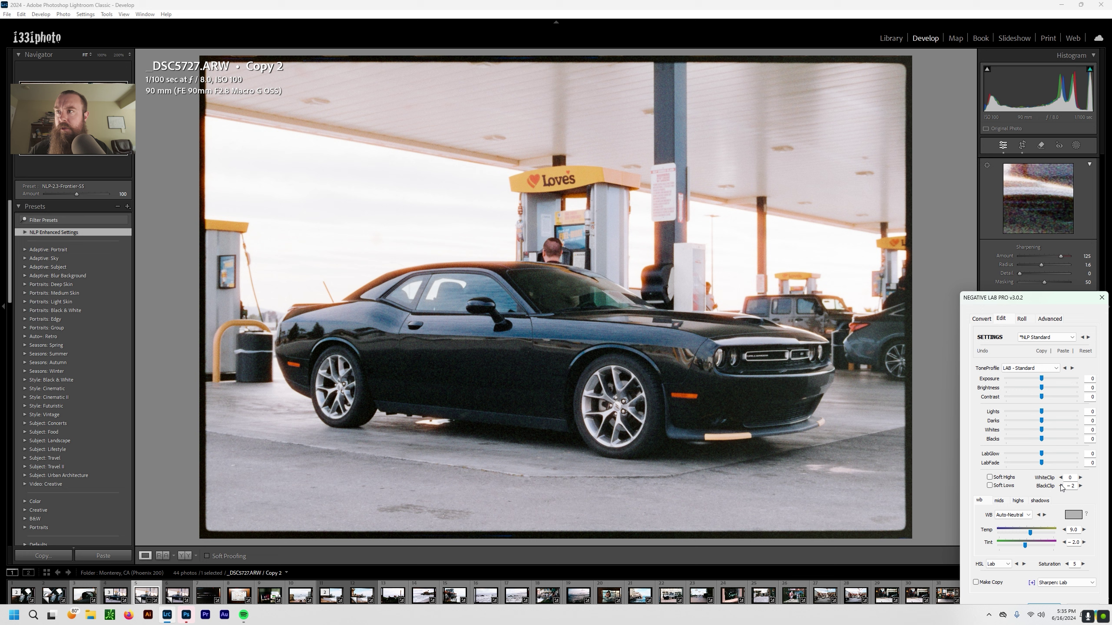
# Step: Try lowering WhiteClip to -9 and return it to 0
pyautogui.click(1060, 478)
pyautogui.click(1060, 478)
pyautogui.click(1061, 478)
pyautogui.click(1061, 478)
pyautogui.click(1060, 478)
pyautogui.click(1060, 478)
pyautogui.click(1060, 478)
pyautogui.click(1061, 478)
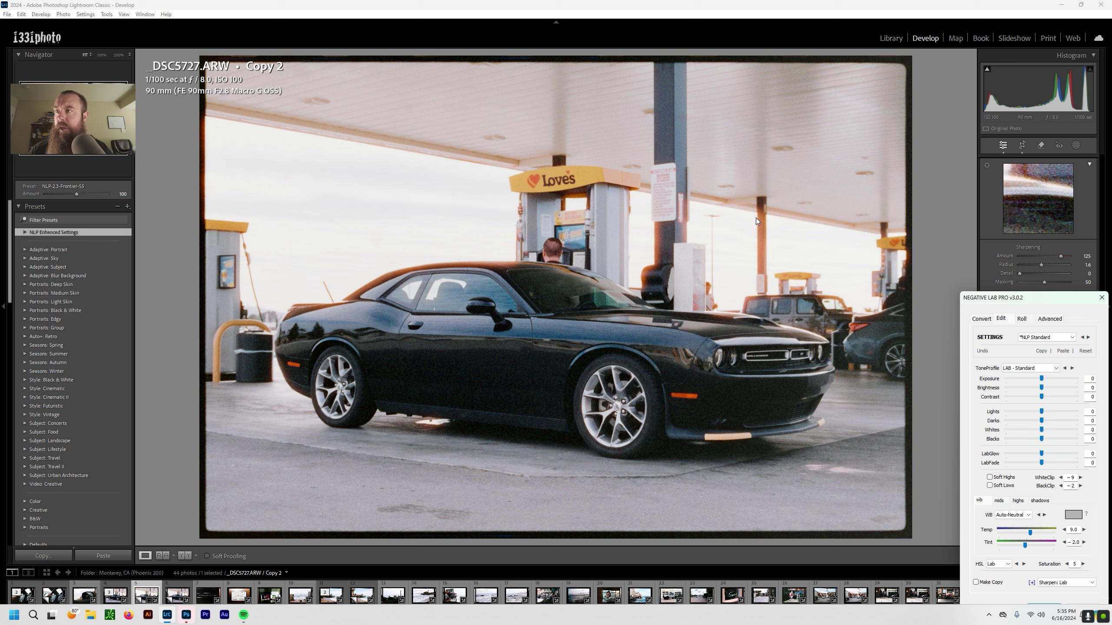
pyautogui.click(1080, 478)
pyautogui.click(1080, 478)
pyautogui.click(1080, 477)
pyautogui.click(1080, 478)
pyautogui.click(1080, 477)
pyautogui.click(1080, 478)
pyautogui.click(1080, 478)
pyautogui.click(1080, 478)
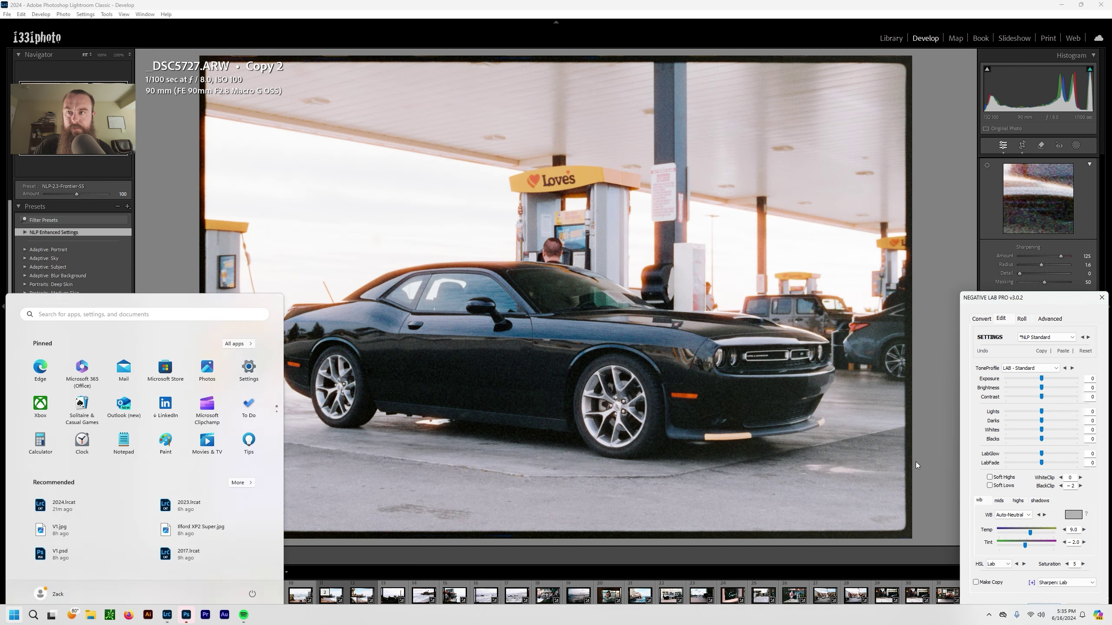
pyautogui.click(915, 463)
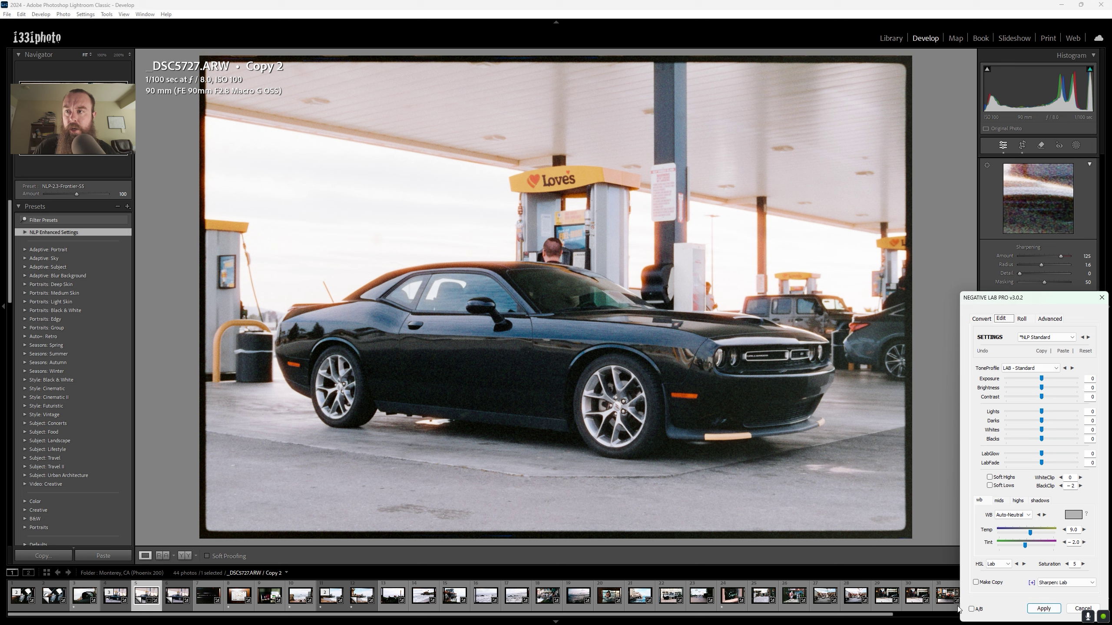
# Step: Compare the edited conversion with its earlier version by toggling the A/B comparison on and off repeatedly
pyautogui.click(971, 609)
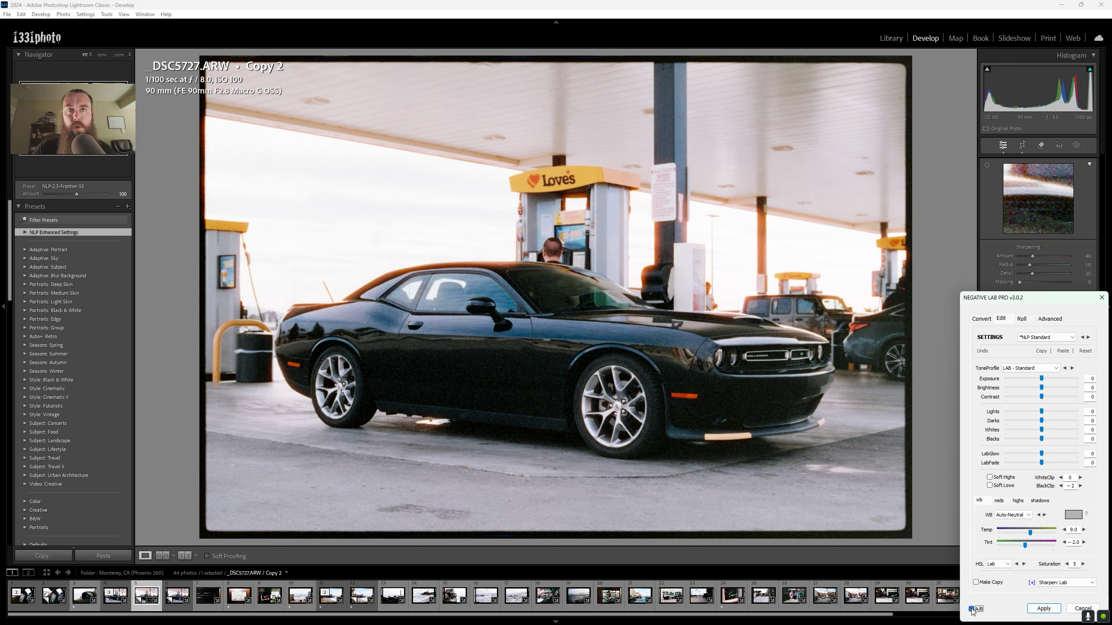
pyautogui.click(971, 609)
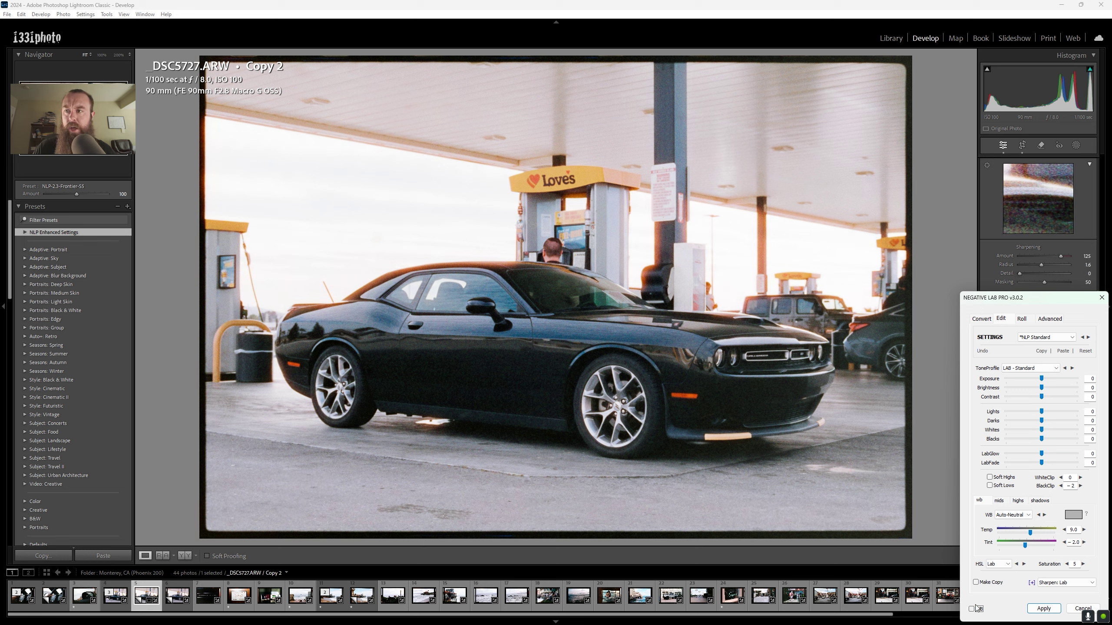
pyautogui.click(971, 610)
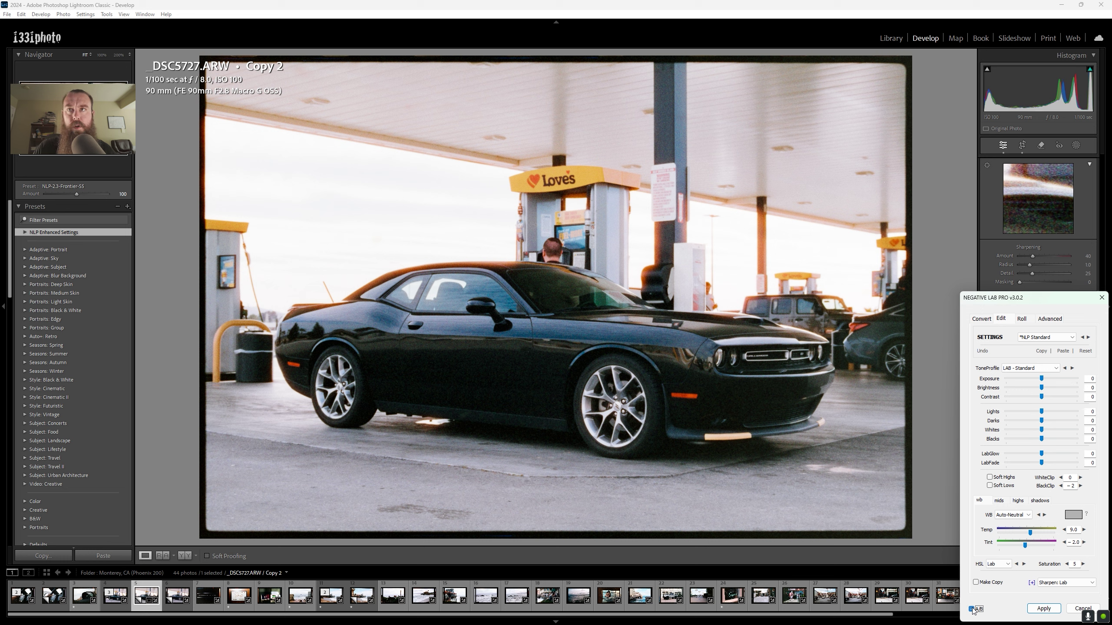
pyautogui.click(971, 609)
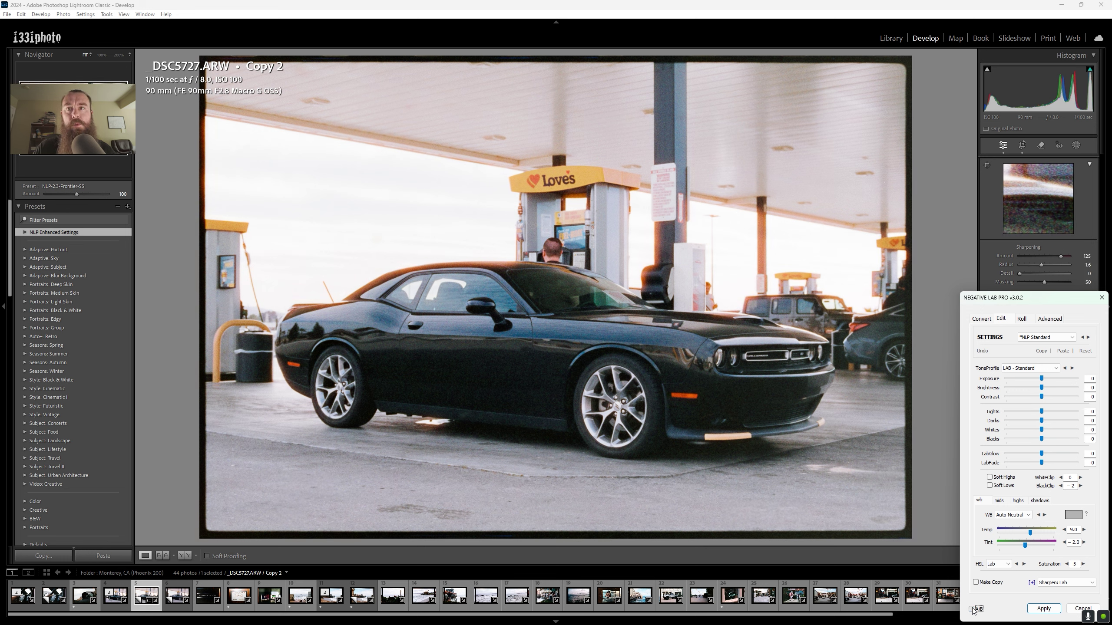
pyautogui.click(971, 610)
pyautogui.click(971, 609)
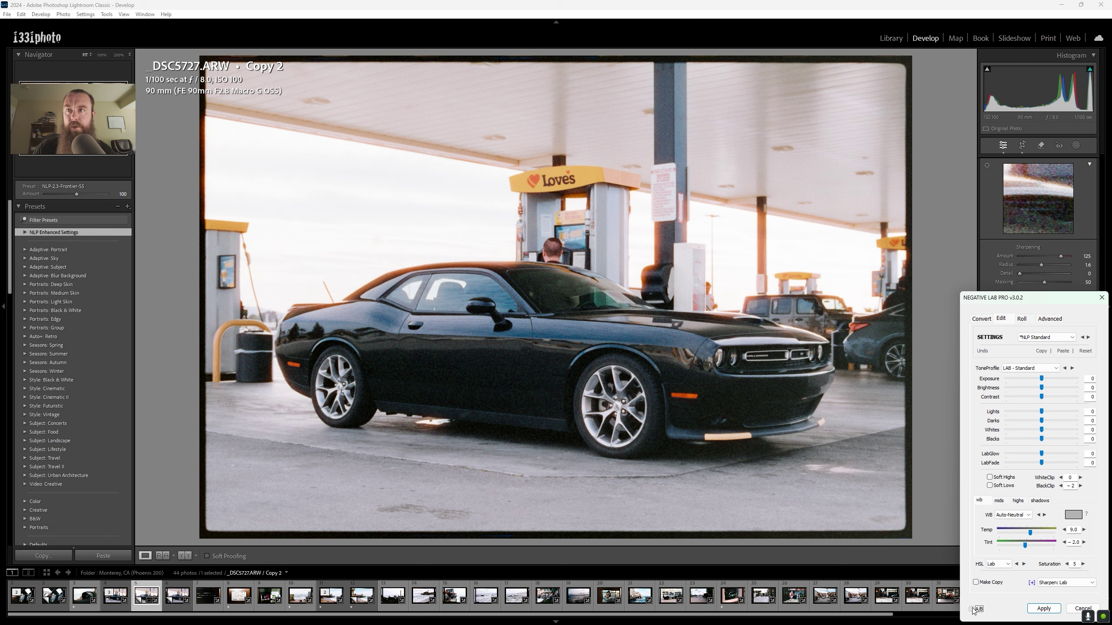
pyautogui.click(971, 610)
pyautogui.click(971, 610)
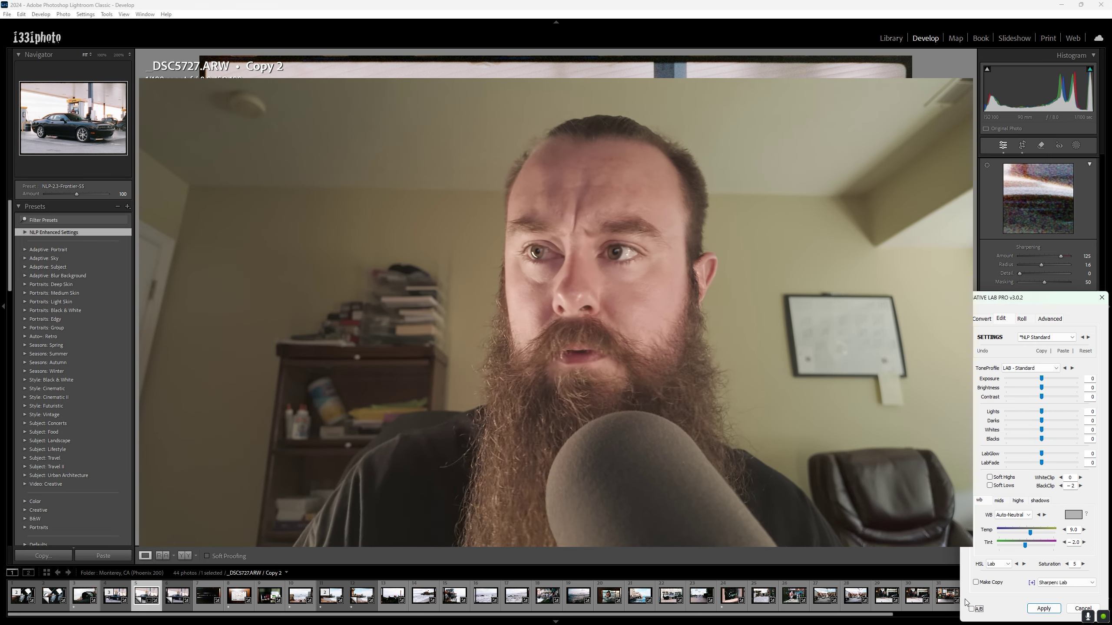
pyautogui.click(970, 609)
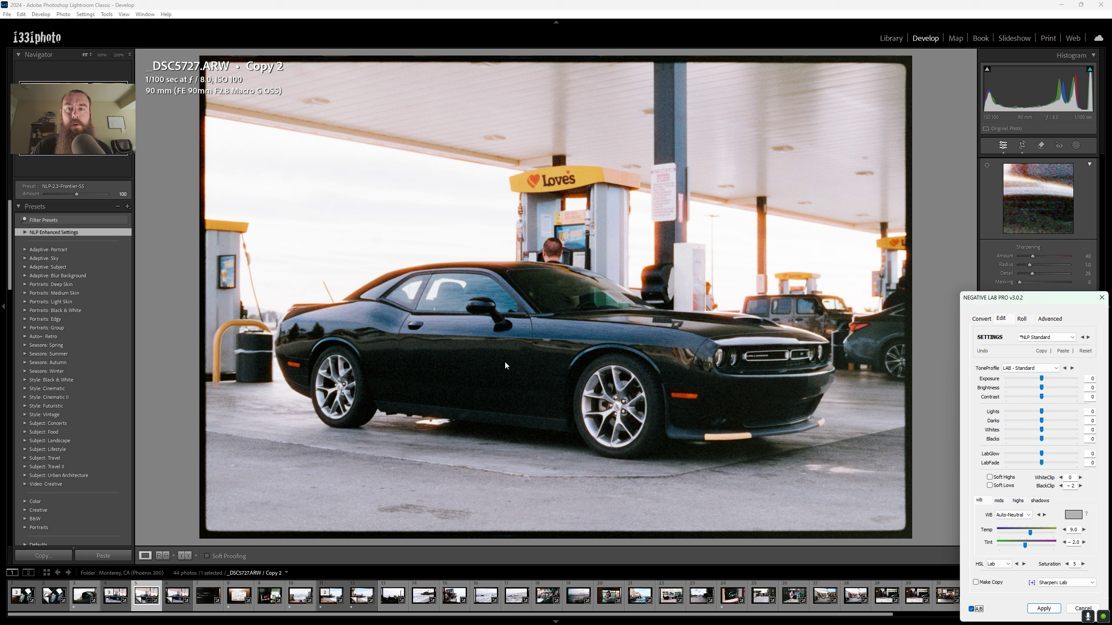
pyautogui.click(971, 609)
# Step: Apply the Negative Lab Pro edits and open the converted photo in Photoshop for further editing
pyautogui.click(1044, 608)
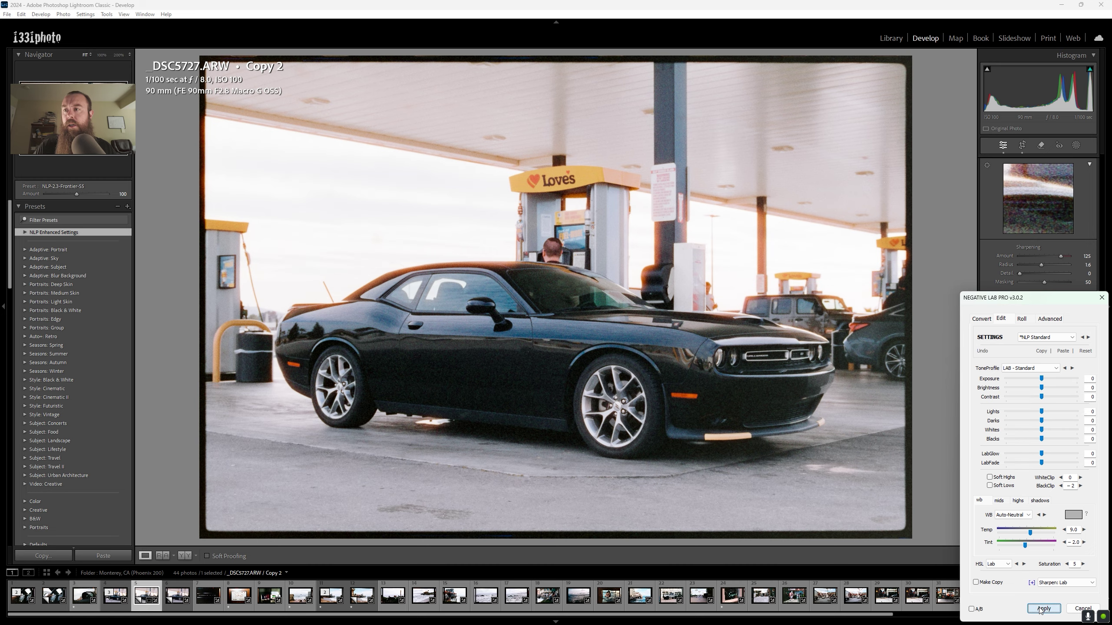
pyautogui.rightClick(503, 322)
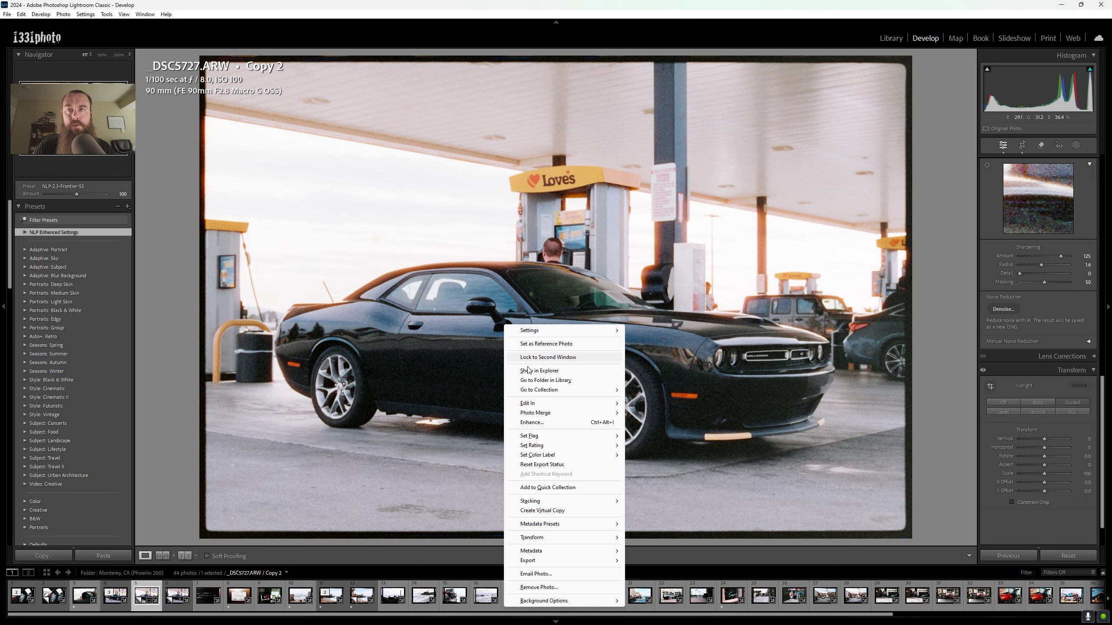
pyautogui.moveTo(615, 404)
pyautogui.click(674, 403)
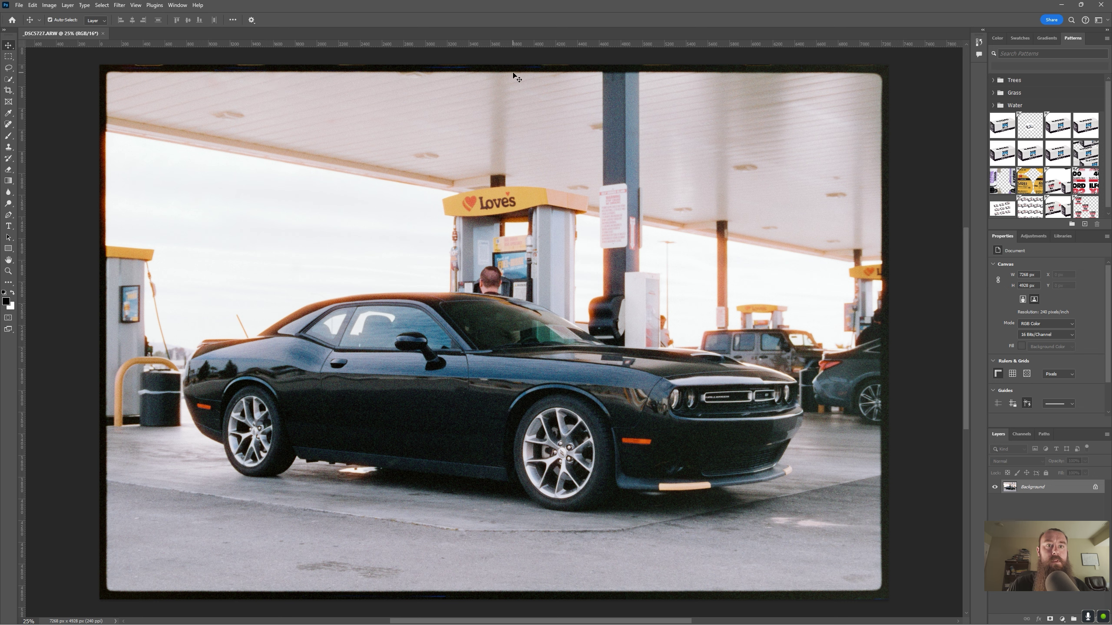
# Step: Select the whole photo area inside the black film border with the Quick Selection tool, extending it along both side edges
pyautogui.click(8, 79)
pyautogui.moveTo(124, 93)
pyautogui.mouseDown()
pyautogui.moveTo(111, 351)
pyautogui.moveTo(132, 425)
pyautogui.moveTo(129, 499)
pyautogui.moveTo(184, 578)
pyautogui.moveTo(567, 553)
pyautogui.moveTo(783, 567)
pyautogui.moveTo(429, 114)
pyautogui.moveTo(701, 154)
pyautogui.moveTo(373, 400)
pyautogui.moveTo(656, 438)
pyautogui.moveTo(805, 291)
pyautogui.mouseUp()
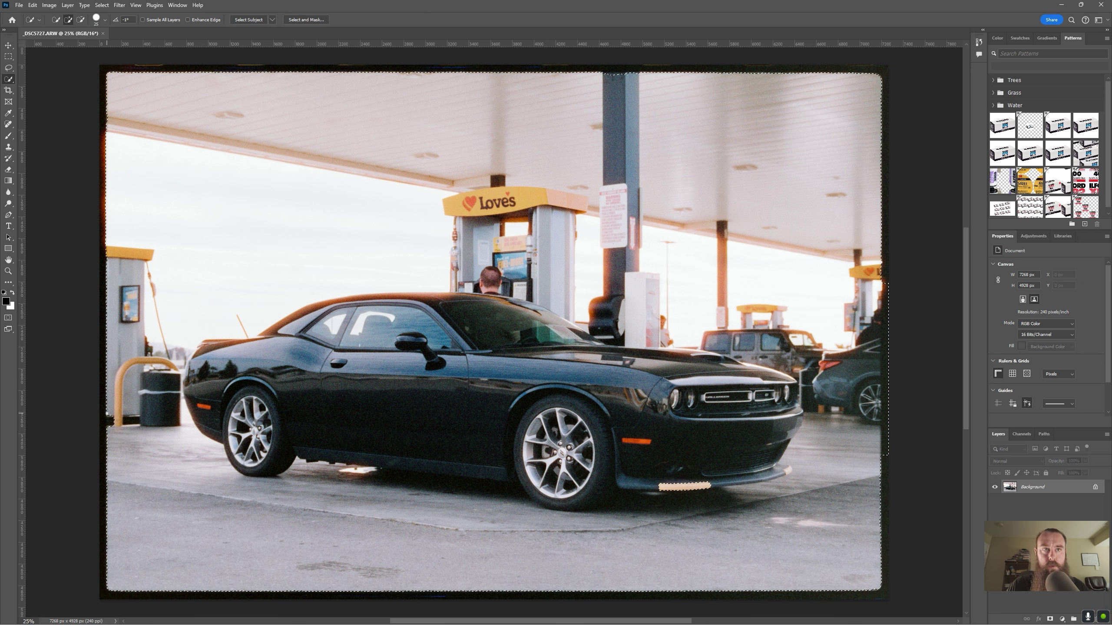
pyautogui.moveTo(106, 420); pyautogui.dragTo(103, 308)
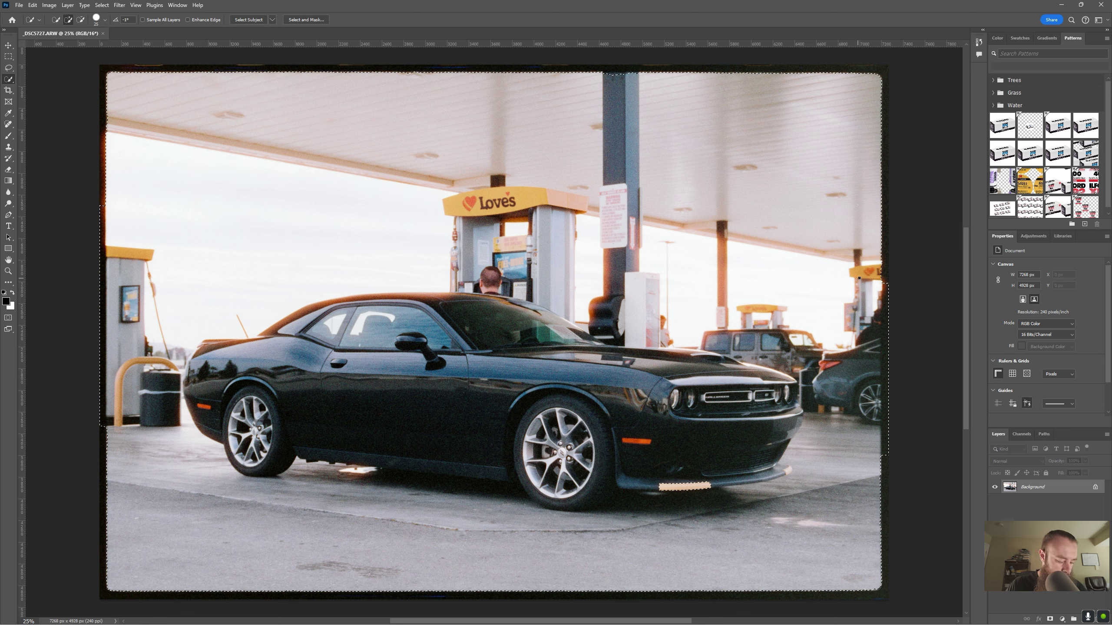
# Step: Subtract the spilled strips of film border beside the photo's right and left edges from the selection
pyautogui.press('alt')
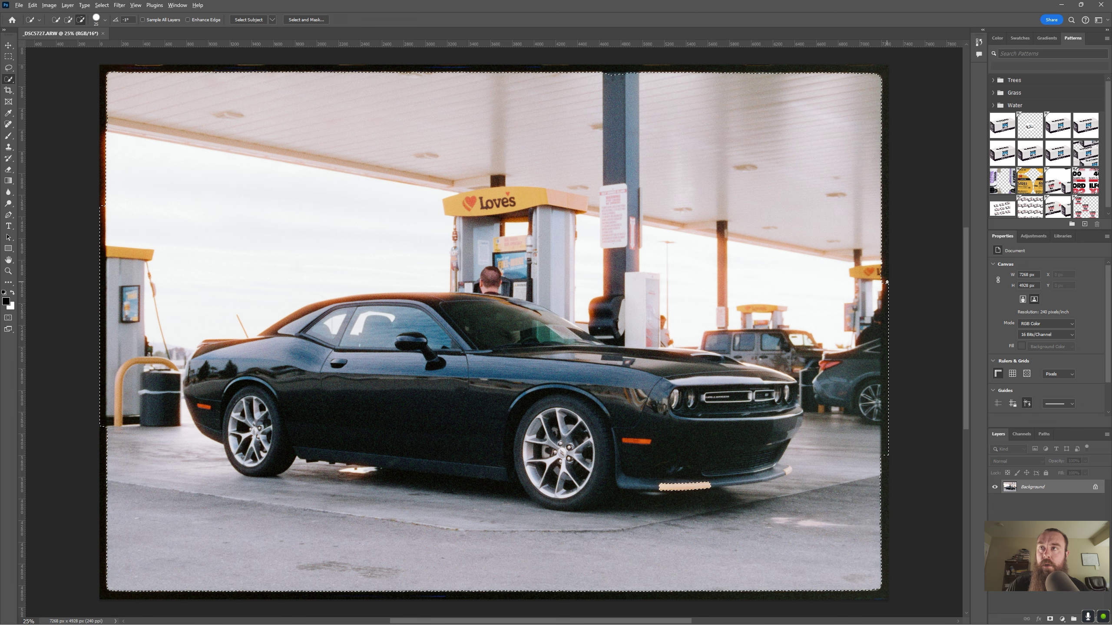
pyautogui.moveTo(888, 316); pyautogui.dragTo(887, 347)
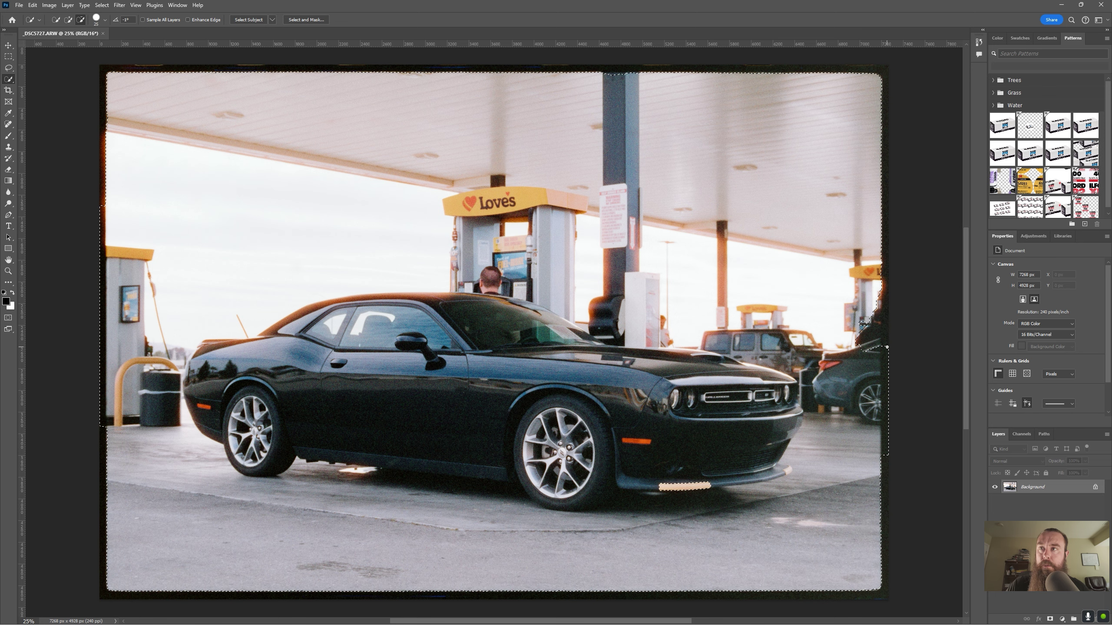
pyautogui.press('alt')
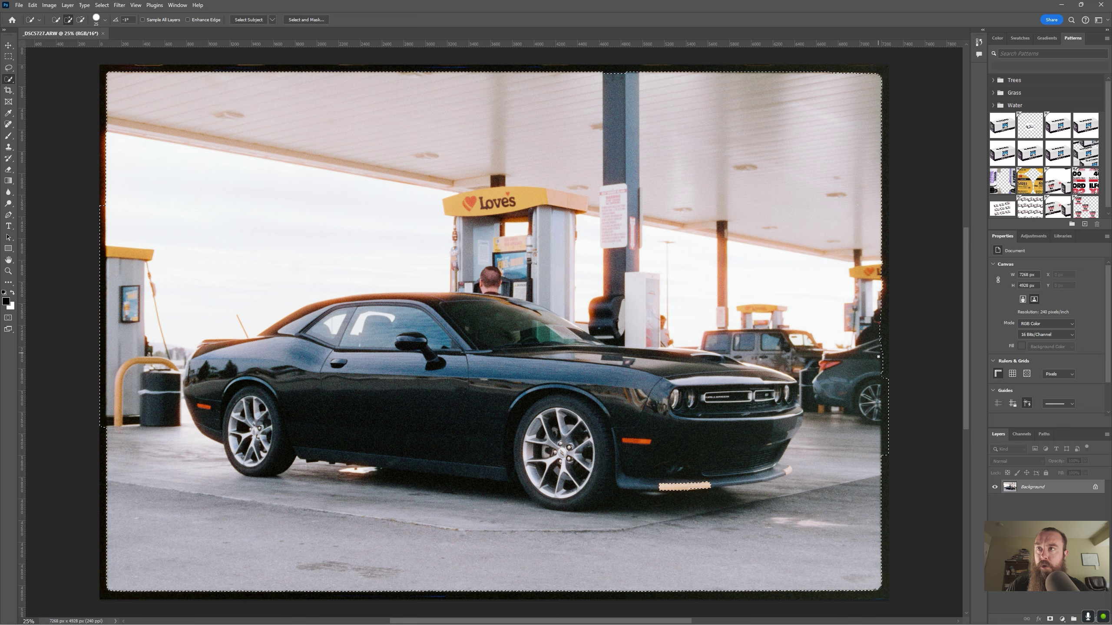
pyautogui.press('alt')
pyautogui.keyDown('alt'); pyautogui.click(887, 408); pyautogui.keyUp('alt')
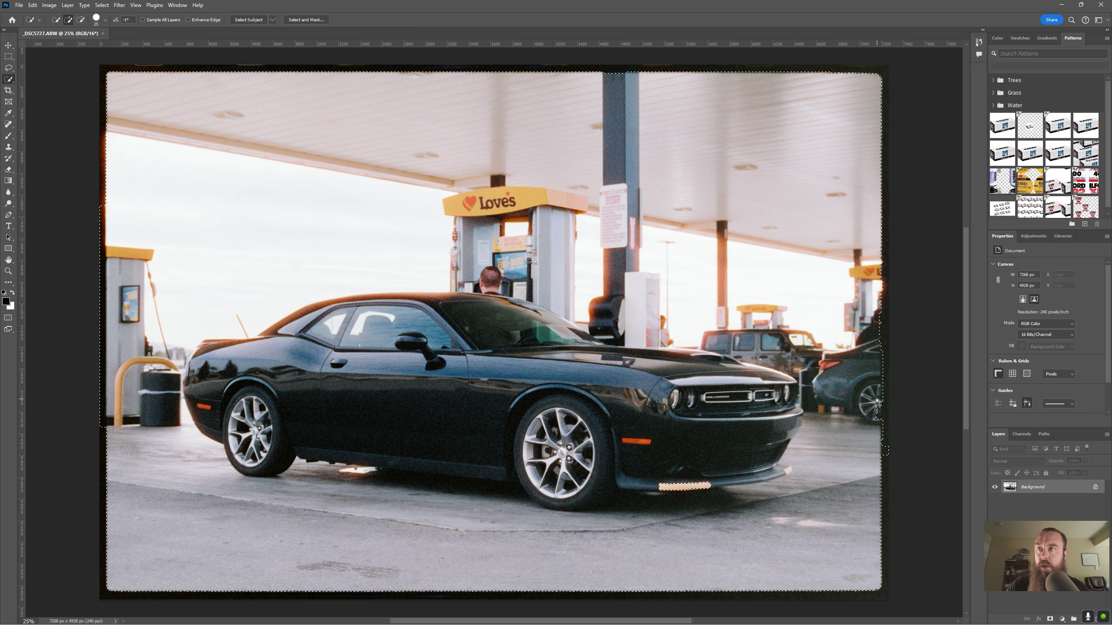
pyautogui.press('alt')
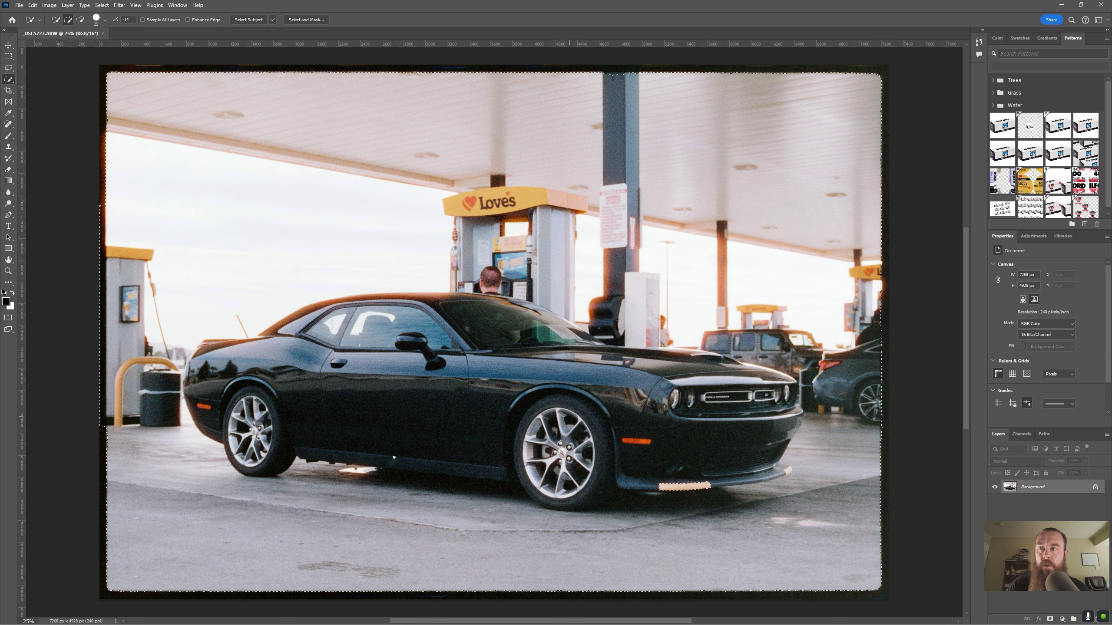
pyautogui.press('alt')
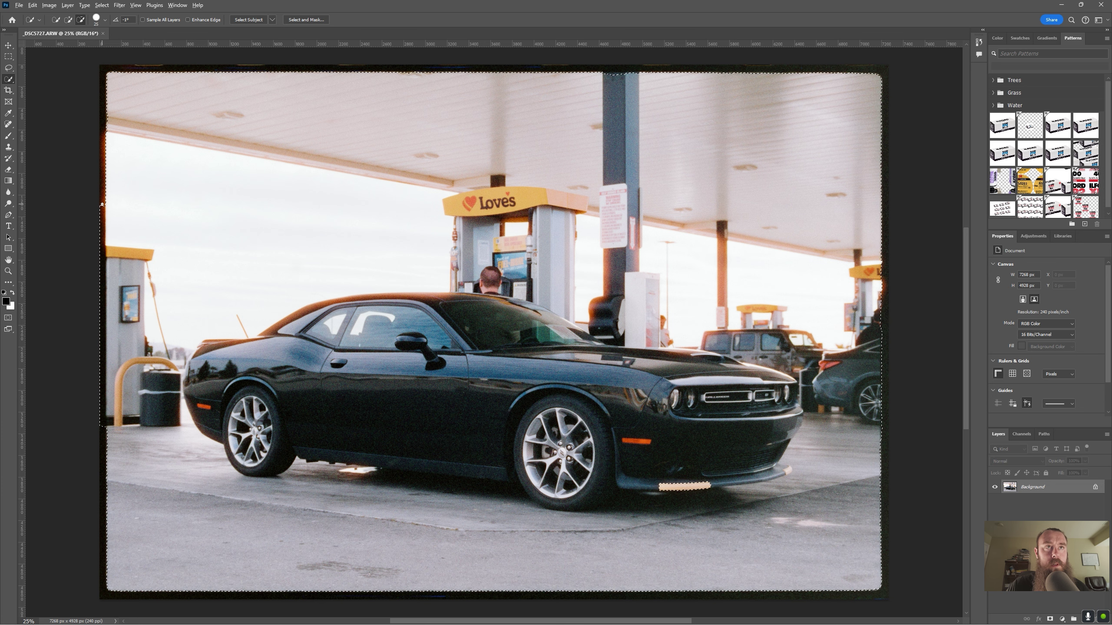
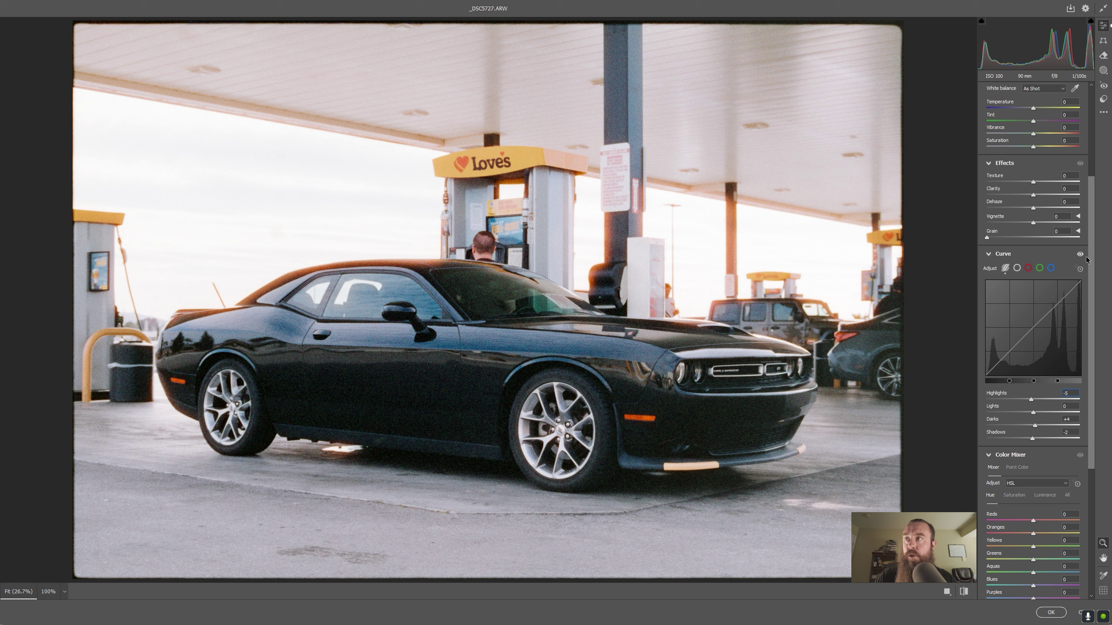
# Step: Compare the photo with and without the tone curve adjustments by toggling the curve's effect repeatedly
pyautogui.click(1081, 254)
pyautogui.click(1080, 254)
pyautogui.click(1081, 255)
pyautogui.click(1081, 254)
pyautogui.click(1081, 254)
pyautogui.click(1080, 254)
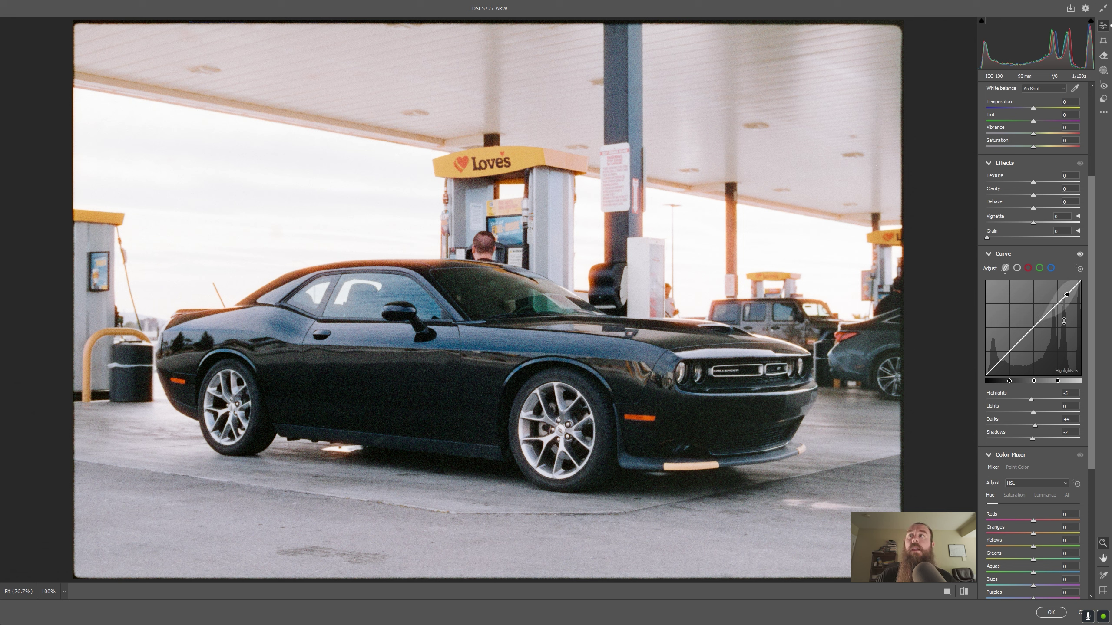
# Step: Set the tone curve's Lights to -2
pyautogui.scroll(3, 1062, 419)
pyautogui.scroll(-2, 1062, 419)
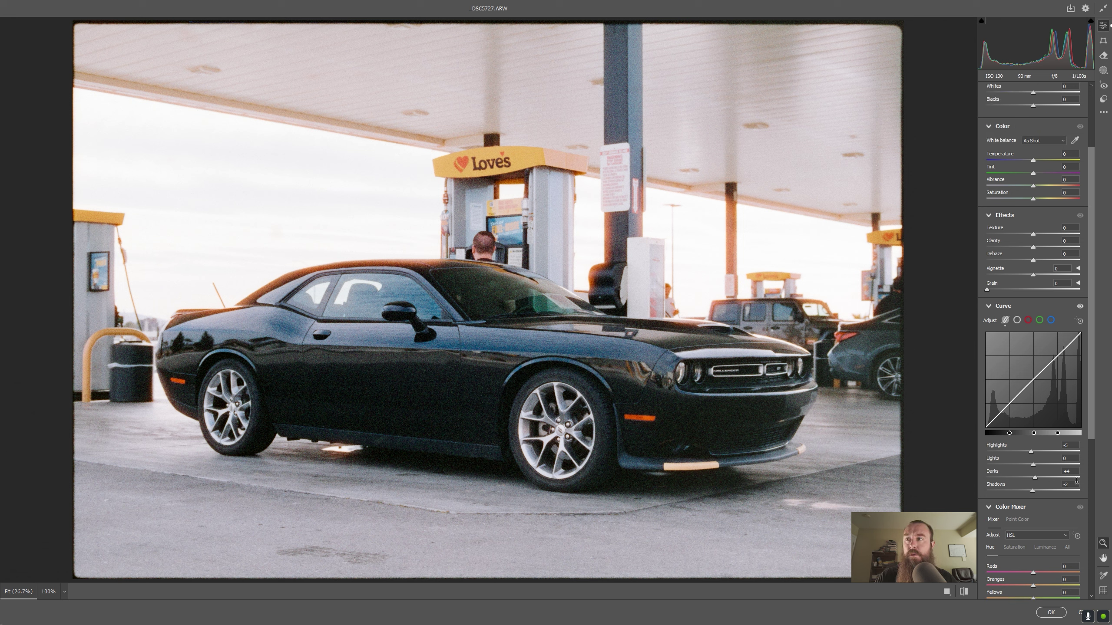
pyautogui.click(1063, 458)
pyautogui.write('-2')
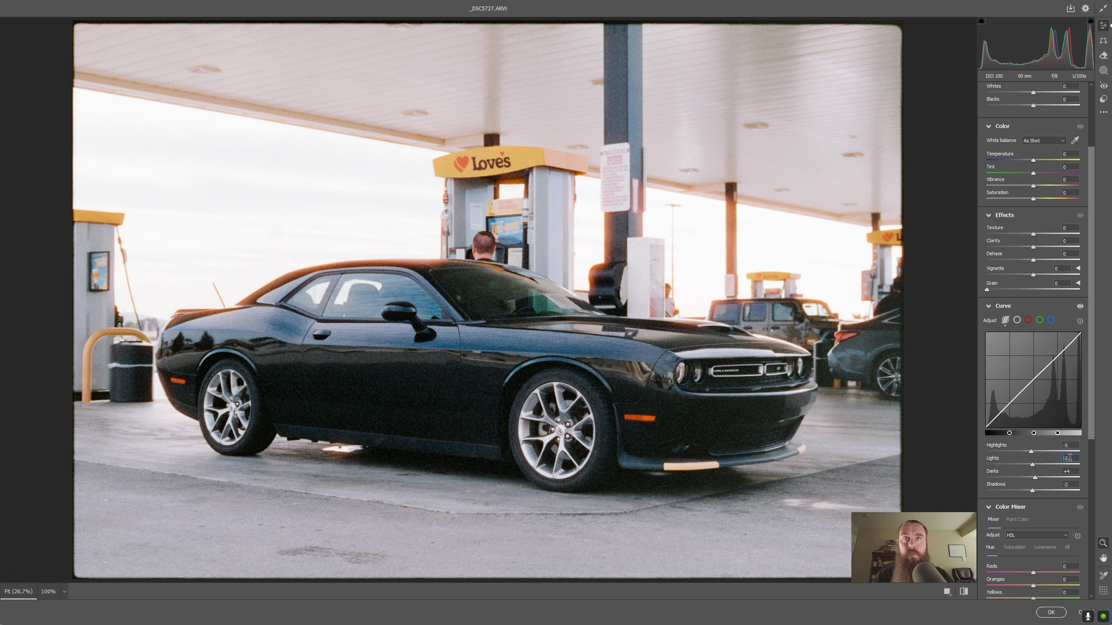
# Step: Set Exposure to +0.02, Contrast to +2, Highlights to -3, Shadows to +2, Whites to -2 and Blacks to -2
pyautogui.scroll(3, 1060, 420)
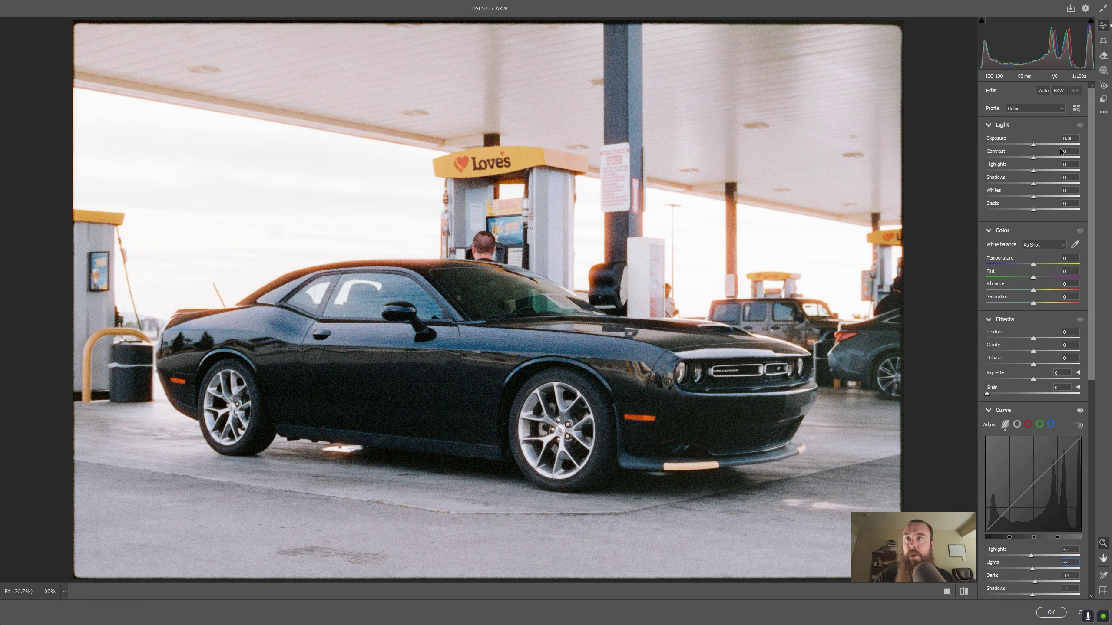
pyautogui.click(1076, 138)
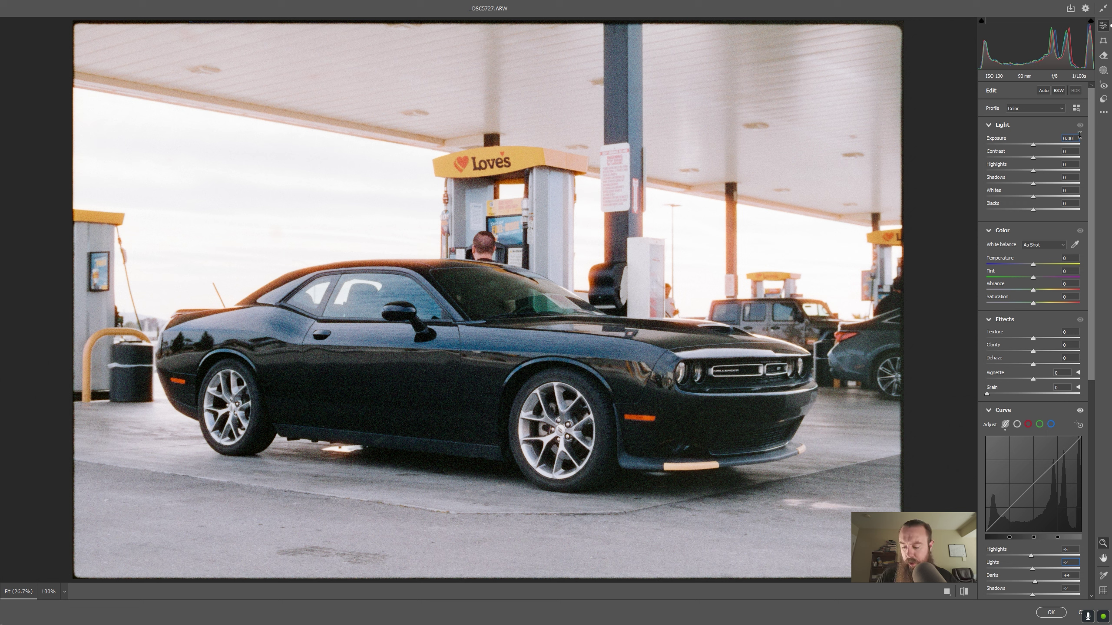
pyautogui.write('0.02')
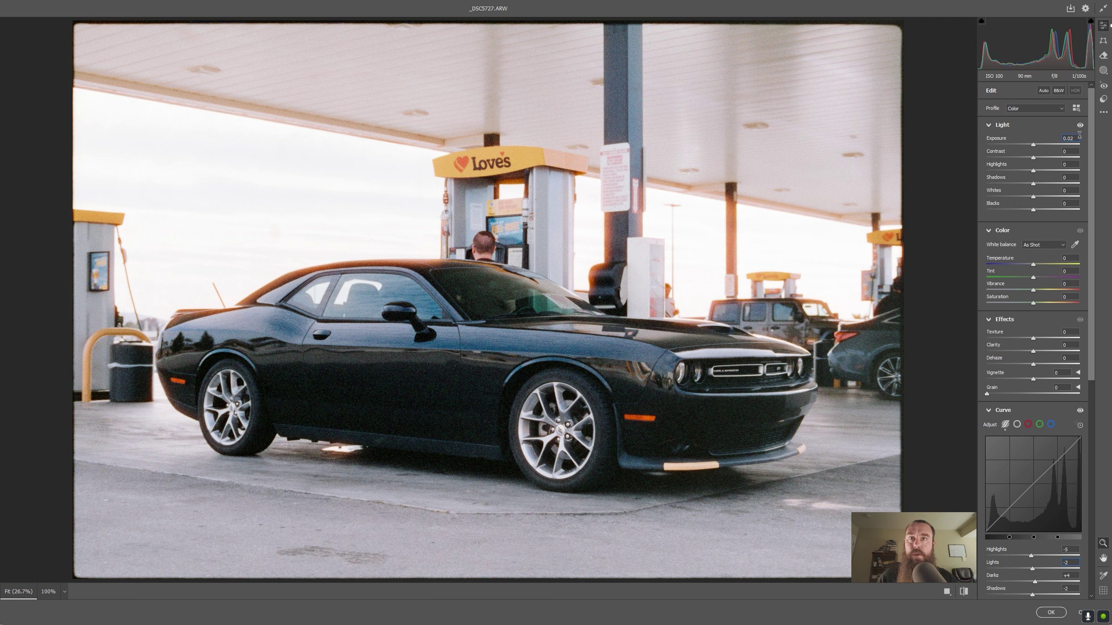
pyautogui.click(1075, 150)
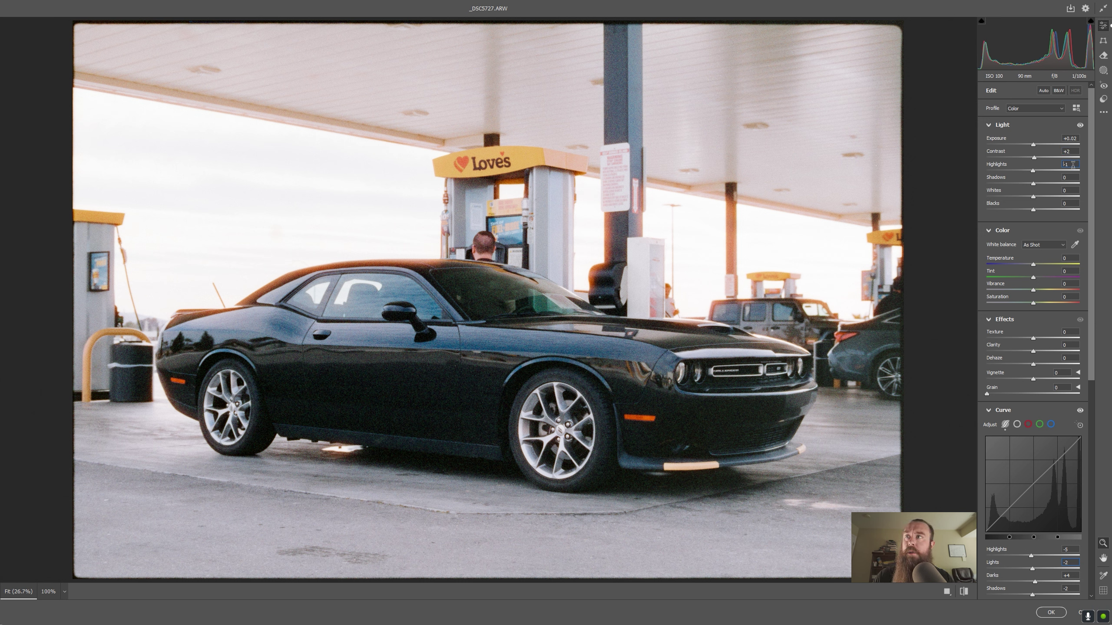
pyautogui.press('Down')
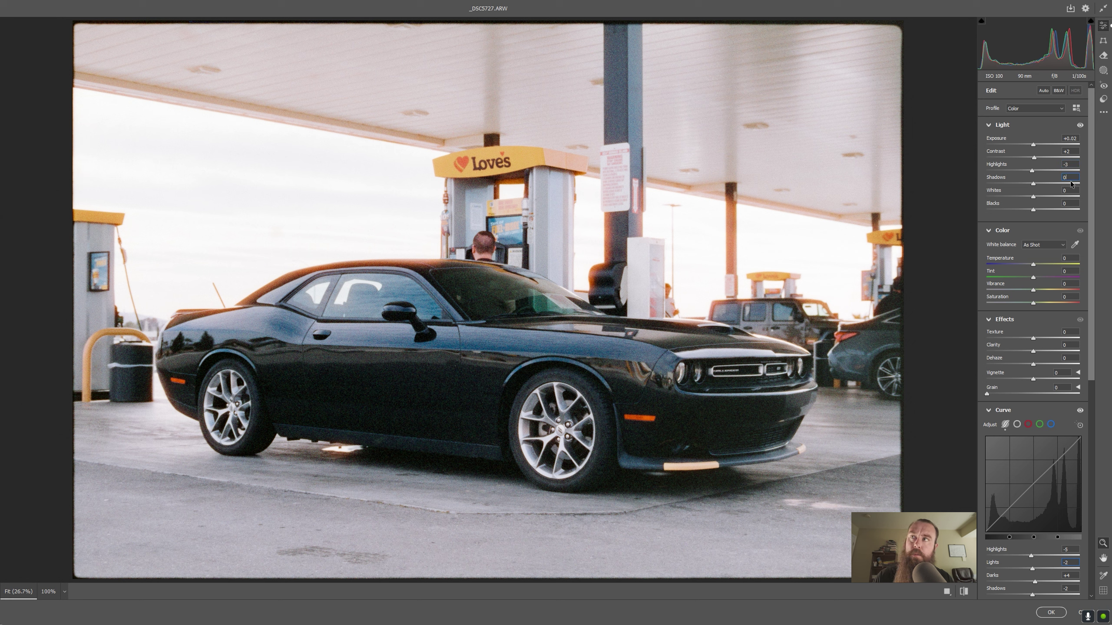
pyautogui.press('Up')
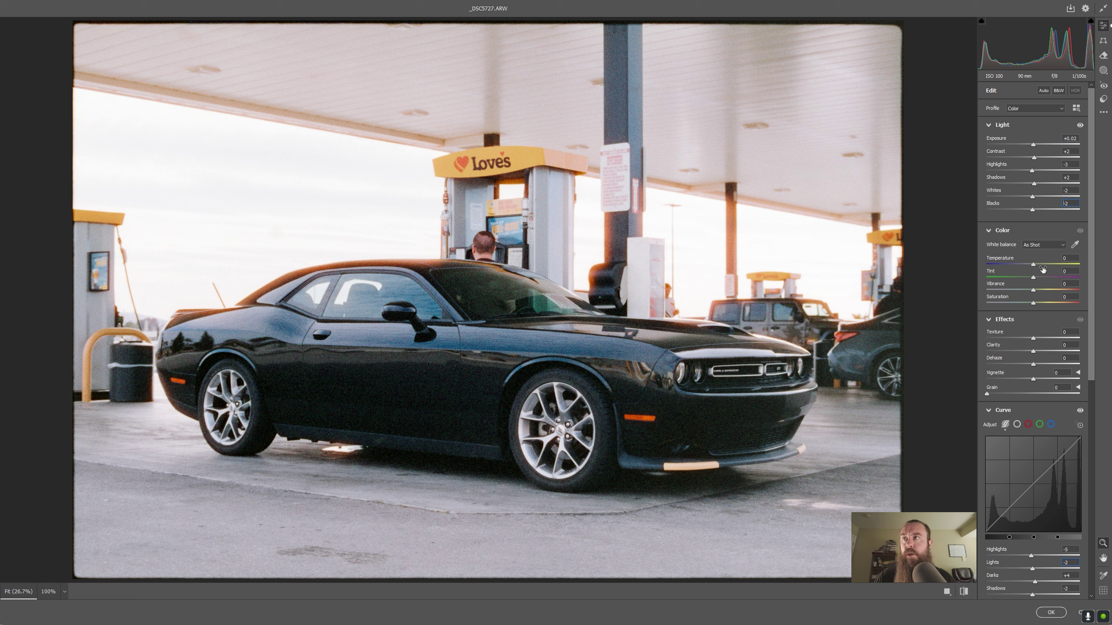
# Step: Try setting the white balance by sampling the grey pavement in front of the car, and undo it
pyautogui.click(1074, 247)
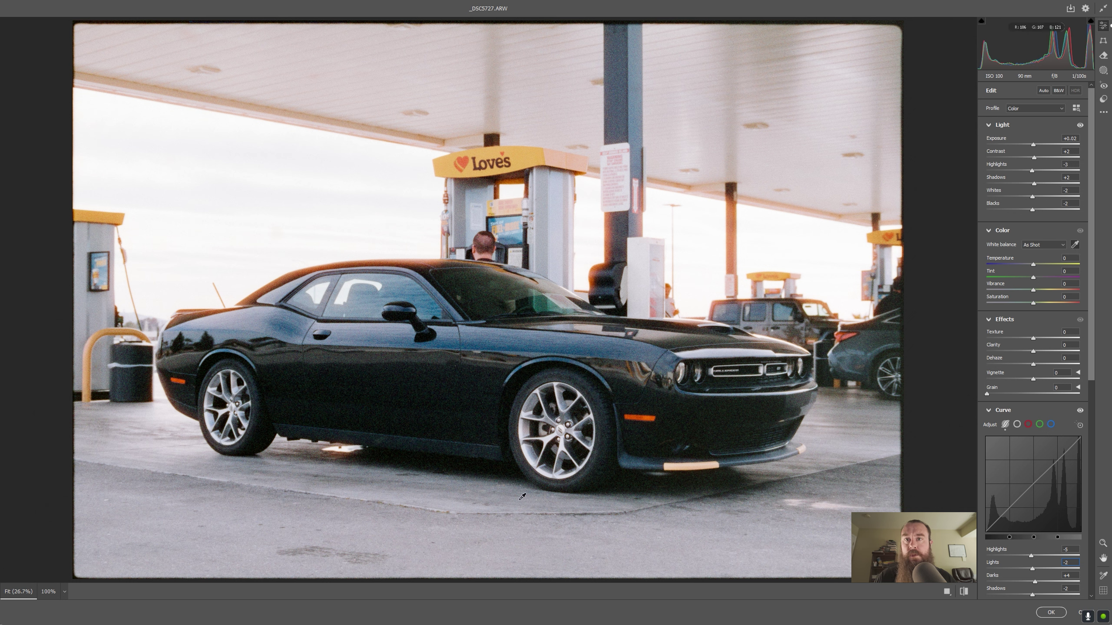
pyautogui.click(504, 526)
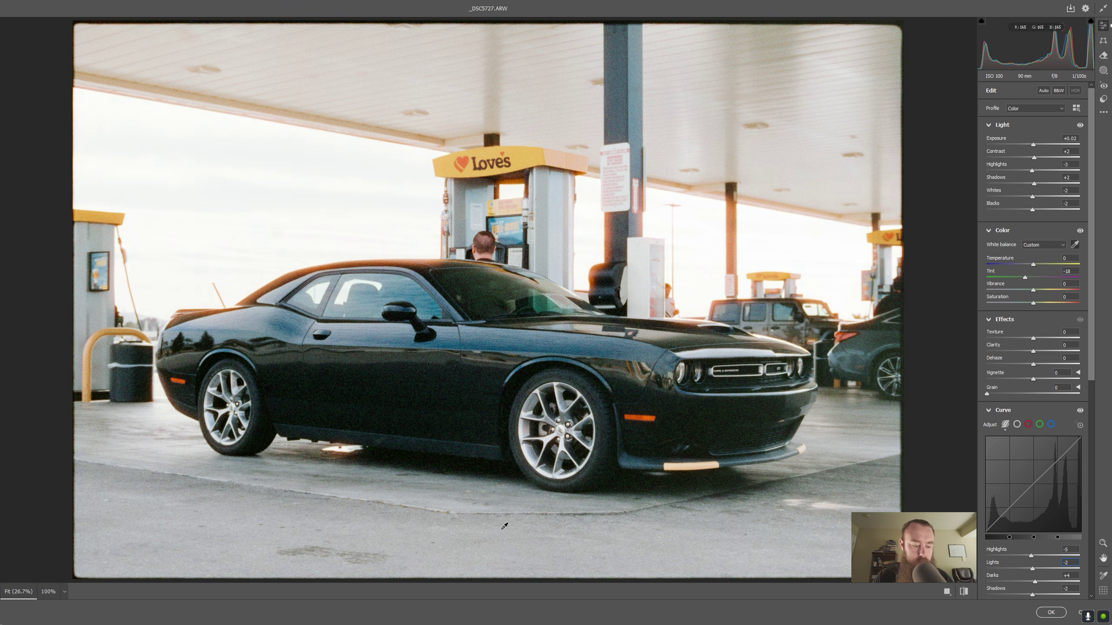
pyautogui.hotkey('ctrl', 'z')
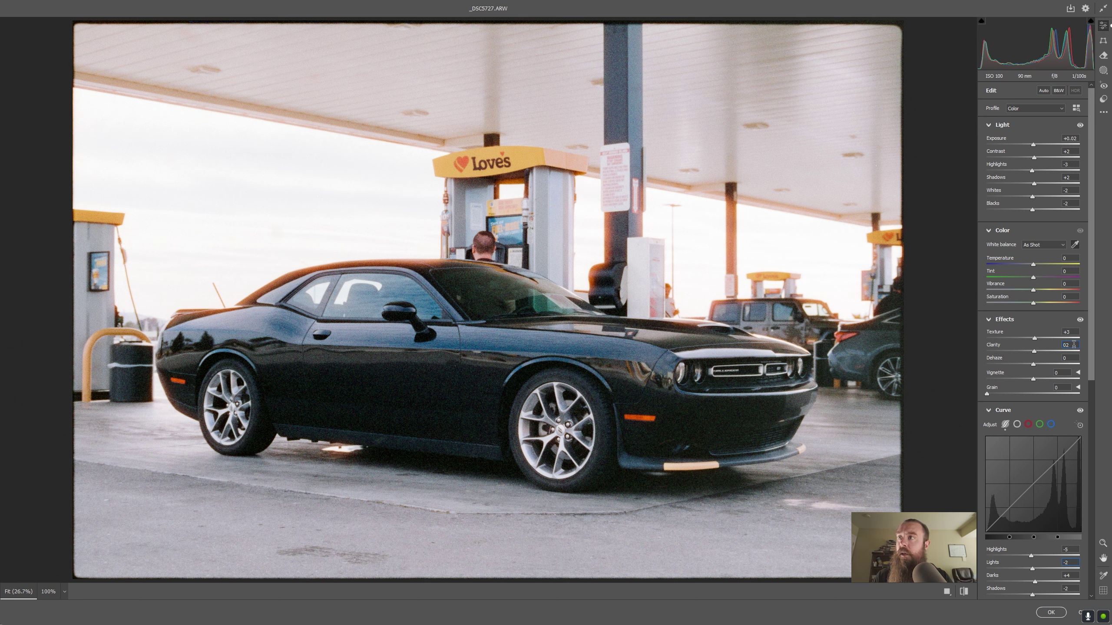
# Step: Set Texture to +3 and Clarity to +2, try a Dehaze of +87, and set Dehaze to +6
pyautogui.click(1073, 364)
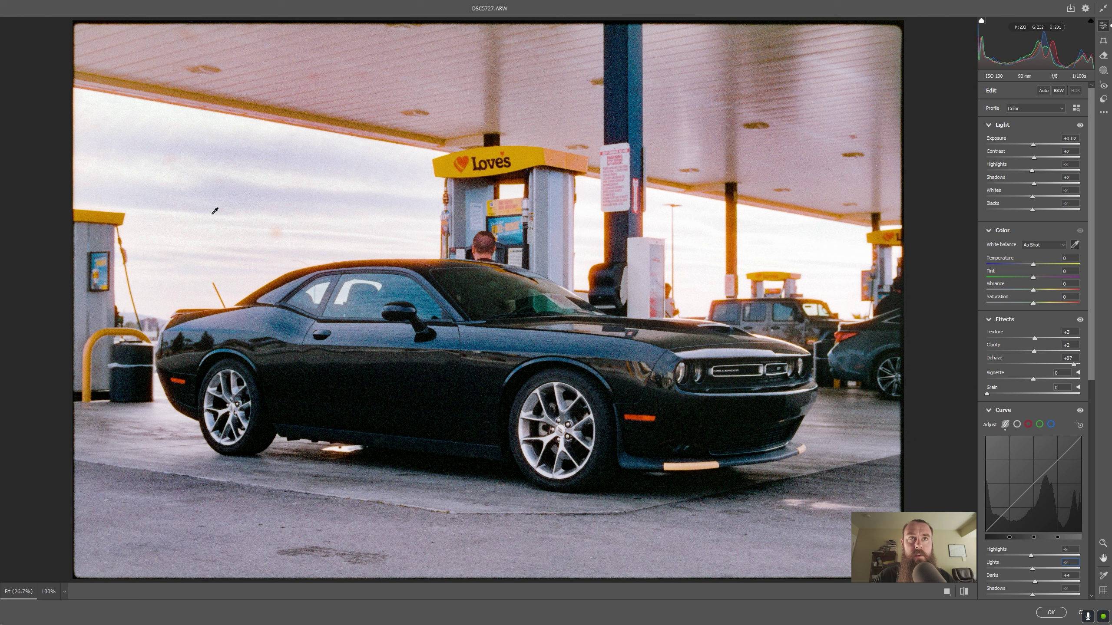
pyautogui.doubleClick(1073, 364)
pyautogui.click(1072, 358)
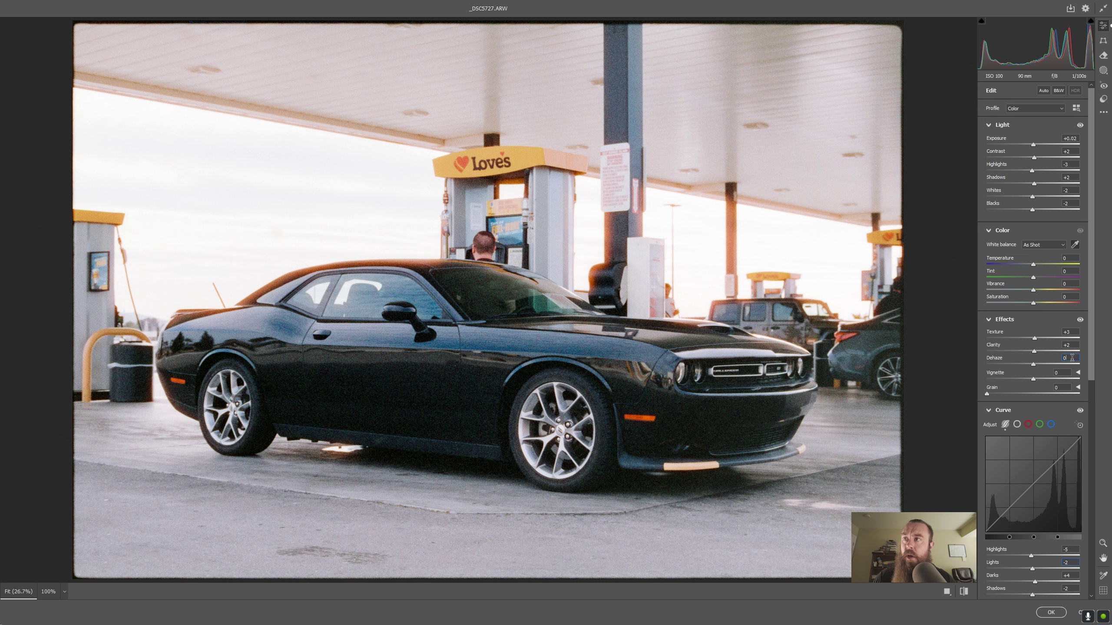
pyautogui.press('Up')
pyautogui.press('Up')
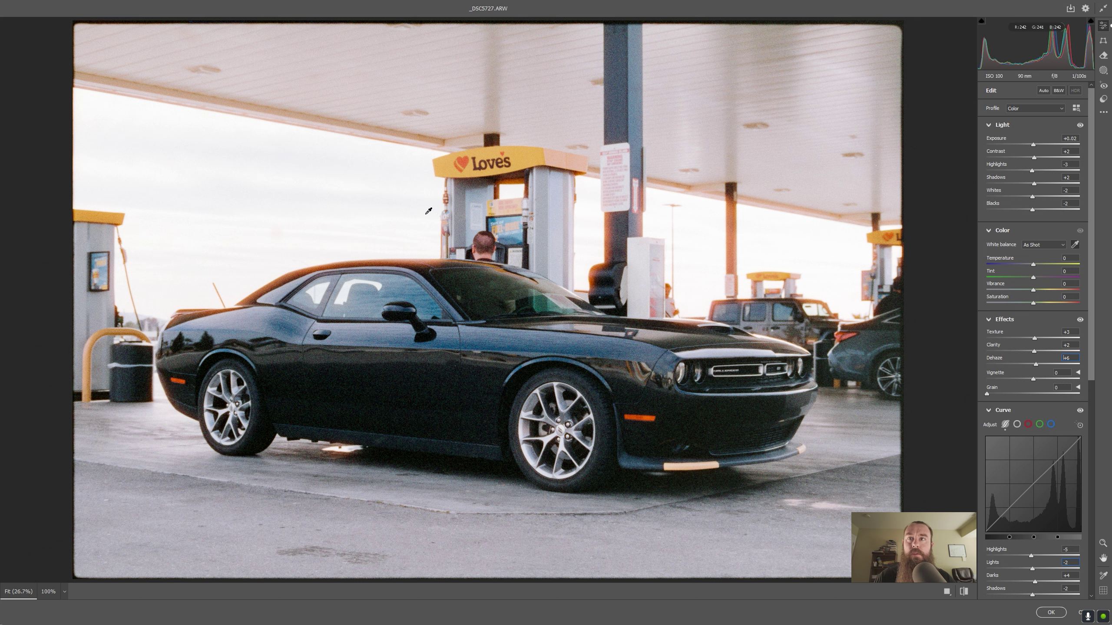
# Step: Set Sharpening to 15 and its Detail to 20
pyautogui.scroll(-2, 1031, 294)
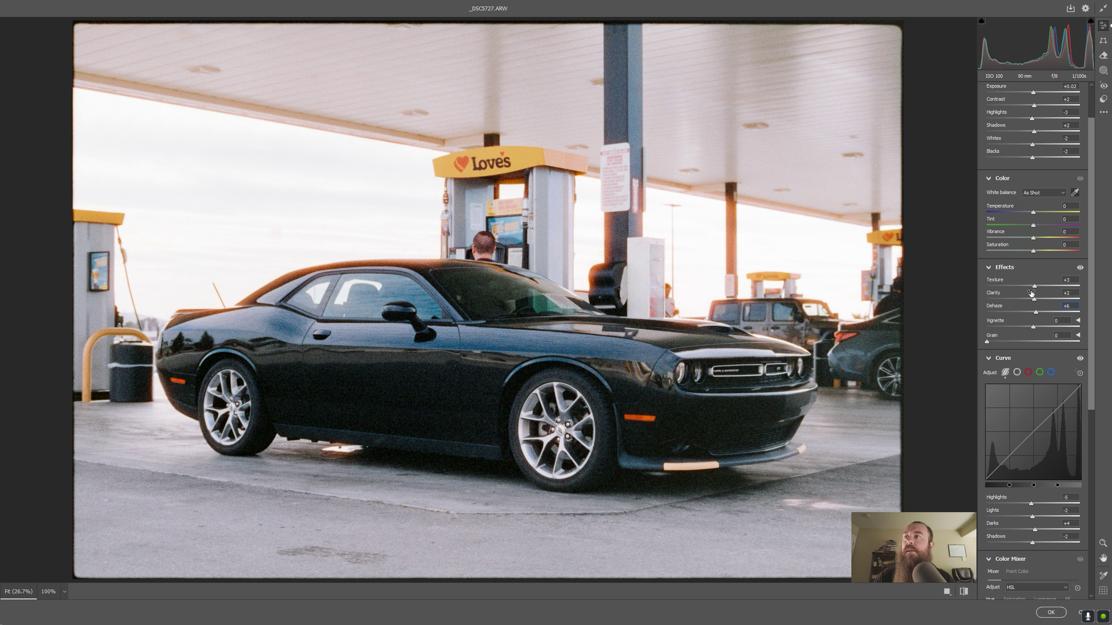
pyautogui.scroll(-5, 1031, 294)
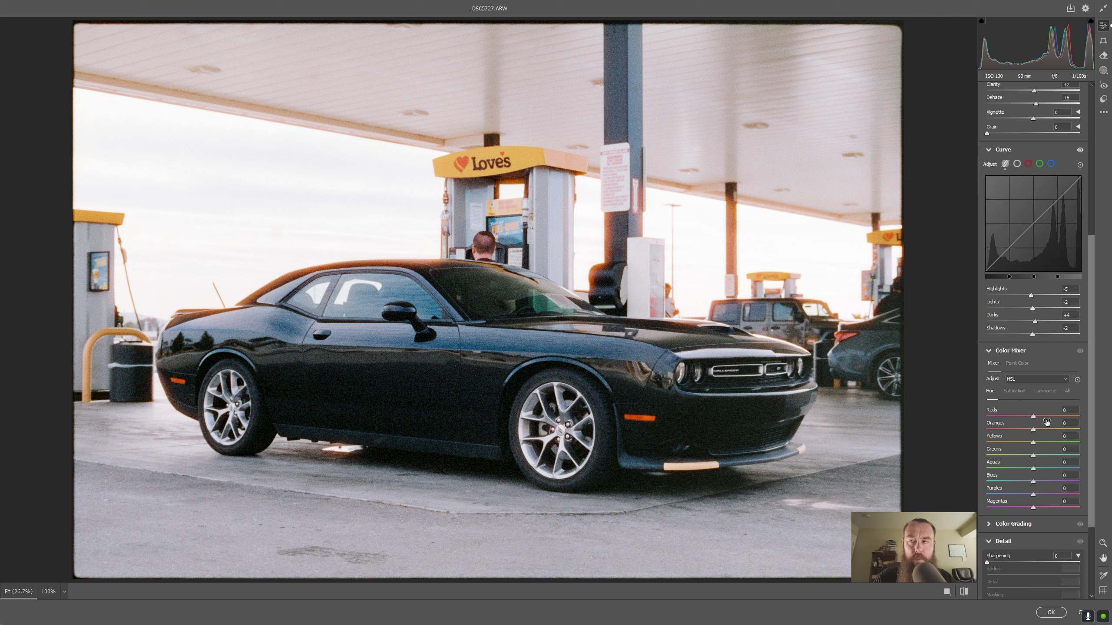
pyautogui.scroll(-2, 1046, 423)
pyautogui.click(1068, 450)
pyautogui.write('15')
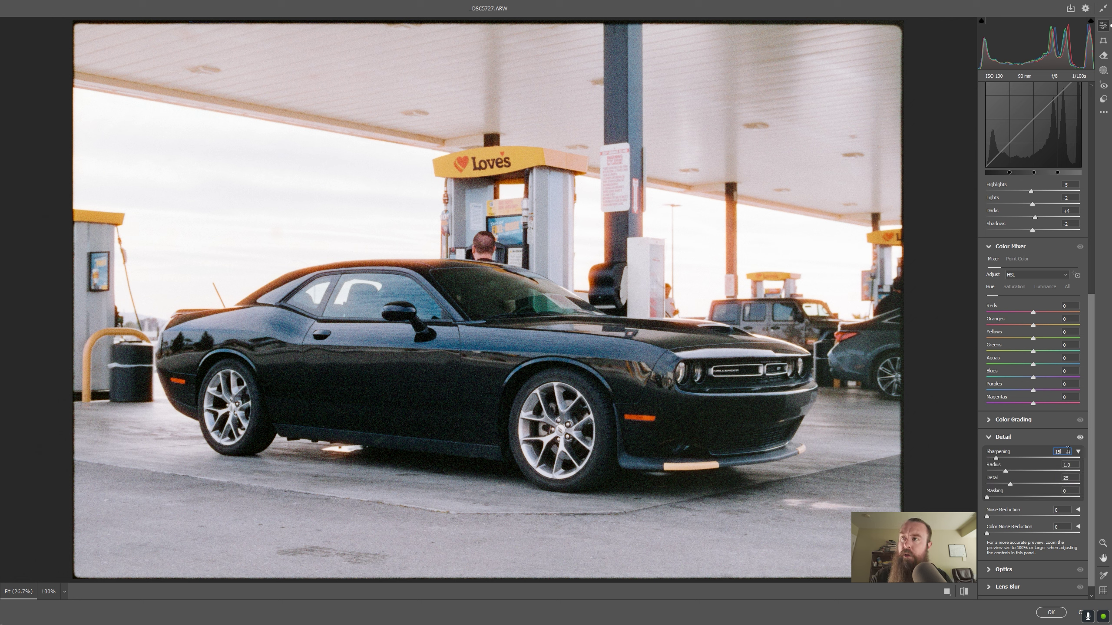
pyautogui.click(1073, 477)
pyautogui.write('20')
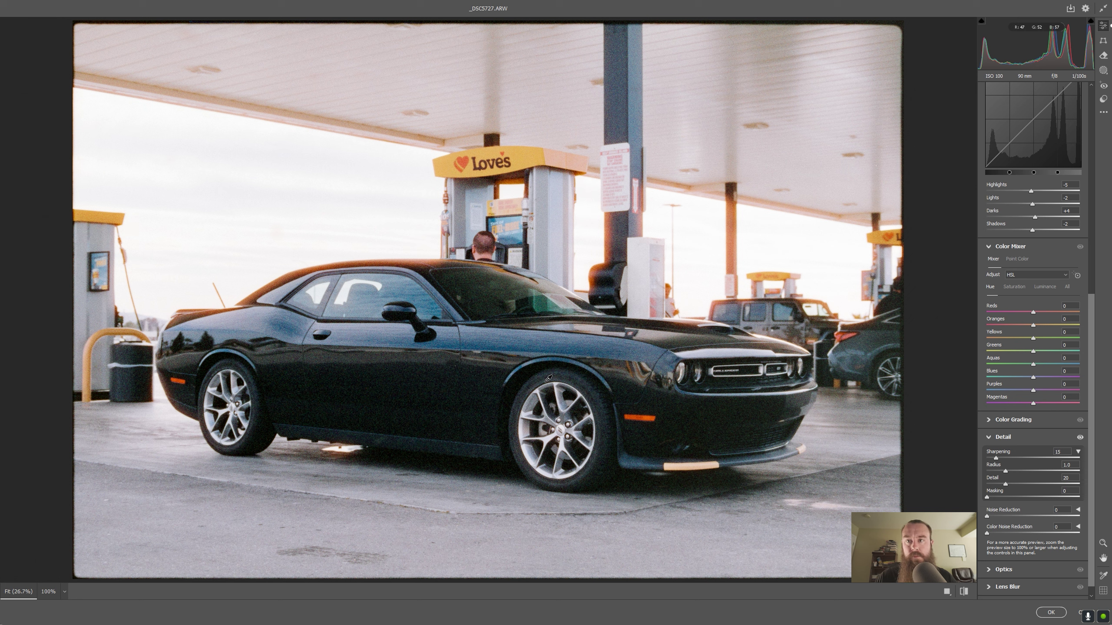
# Step: Compare the photo before and after the Camera Raw adjustments by undoing and redoing them, and apply the edits
pyautogui.hotkey('ctrl', 'z')
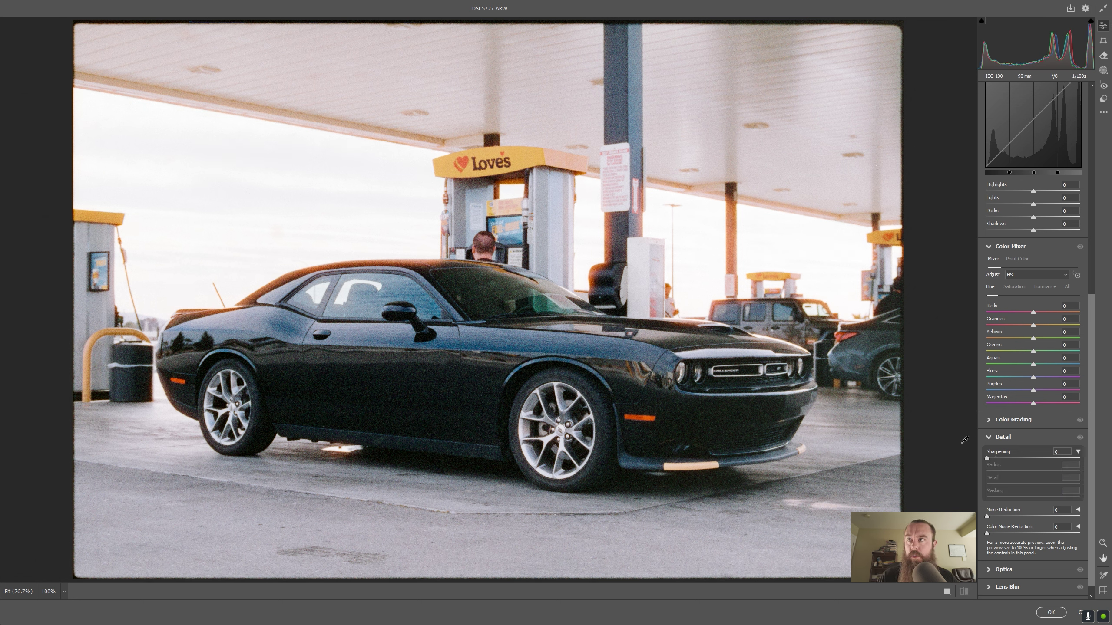
pyautogui.hotkey('ctrl', 'shift', 'z')
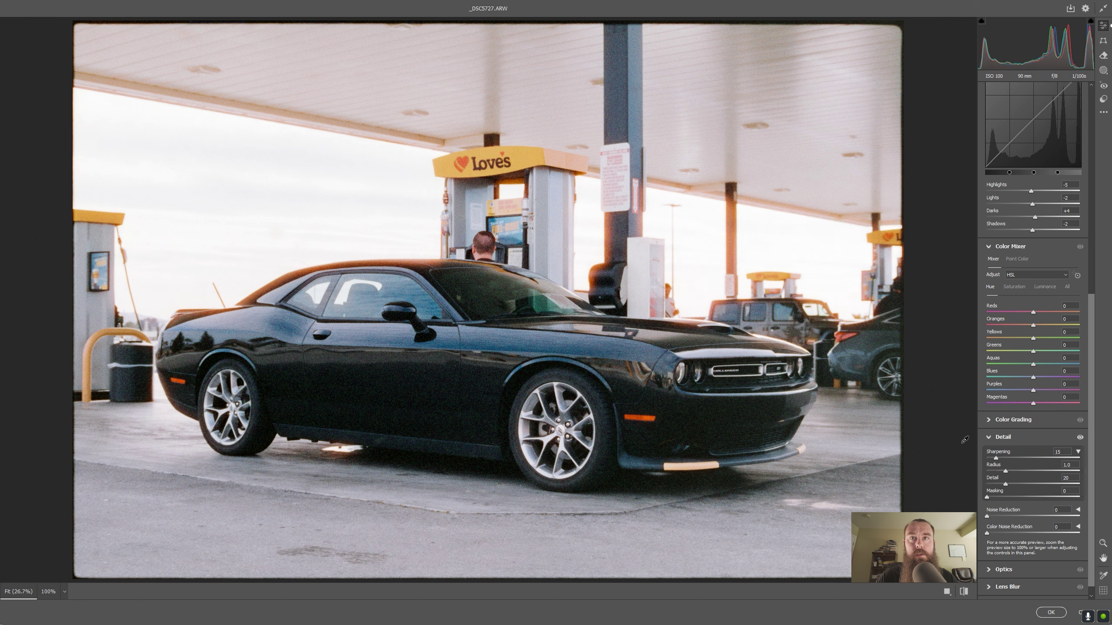
pyautogui.hotkey('ctrl', 'z')
pyautogui.hotkey('ctrl', 'shift', 'z')
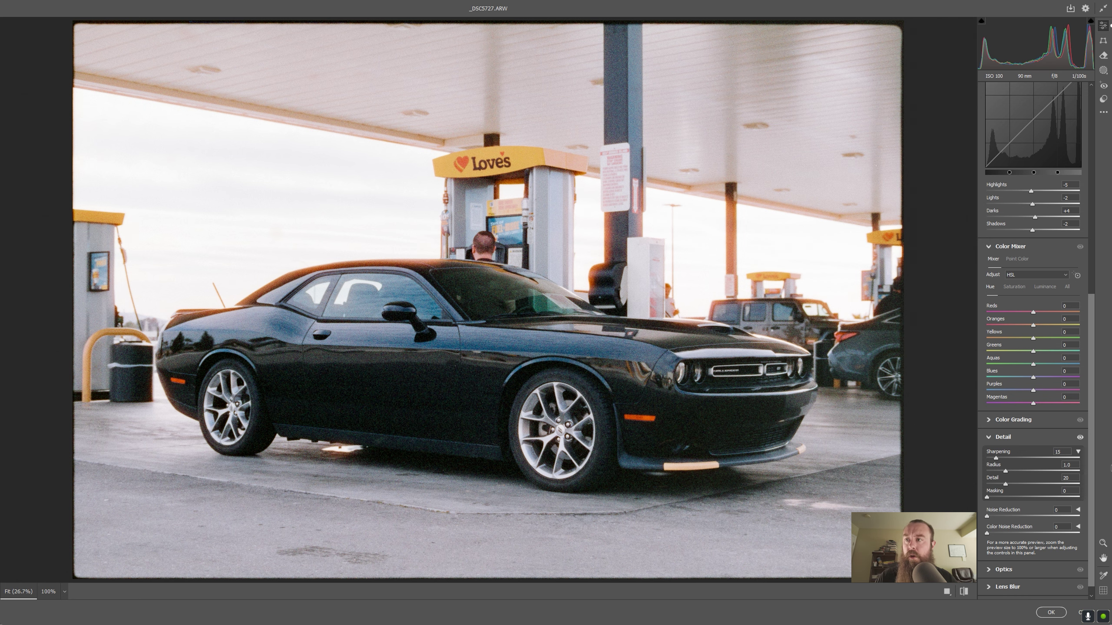
pyautogui.click(1051, 614)
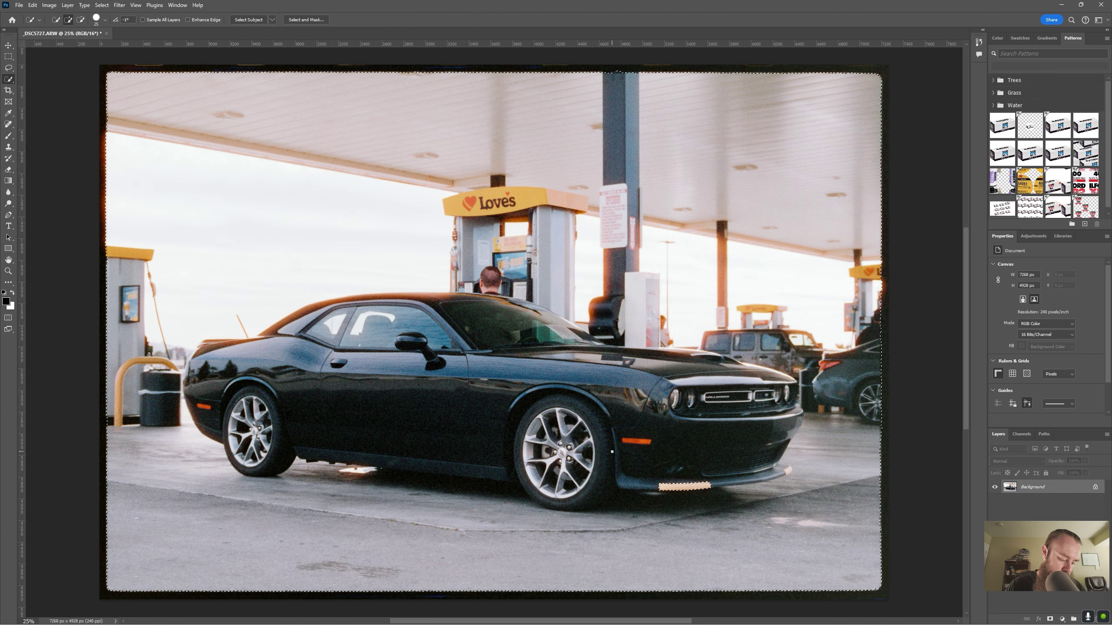
# Step: Clear the current selection and quick-select the sky, subtracting the white cabinet beside the post and including the areas around the distant pumps
pyautogui.hotkey('ctrl', 'd')
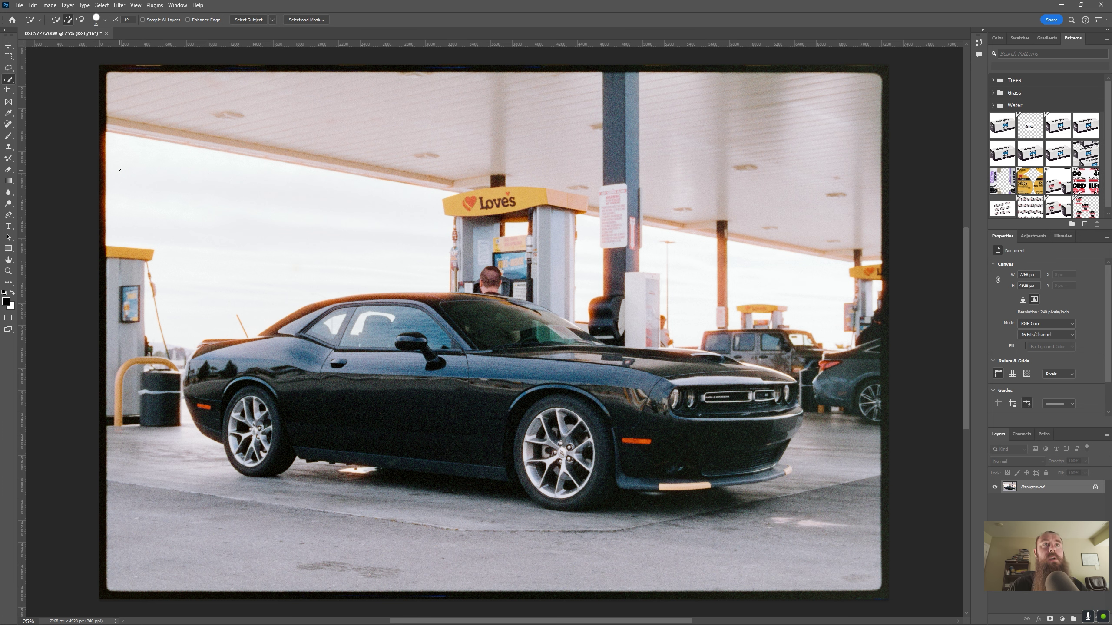
pyautogui.moveTo(122, 165)
pyautogui.mouseDown()
pyautogui.moveTo(131, 184)
pyautogui.moveTo(621, 240)
pyautogui.moveTo(656, 270)
pyautogui.mouseUp()
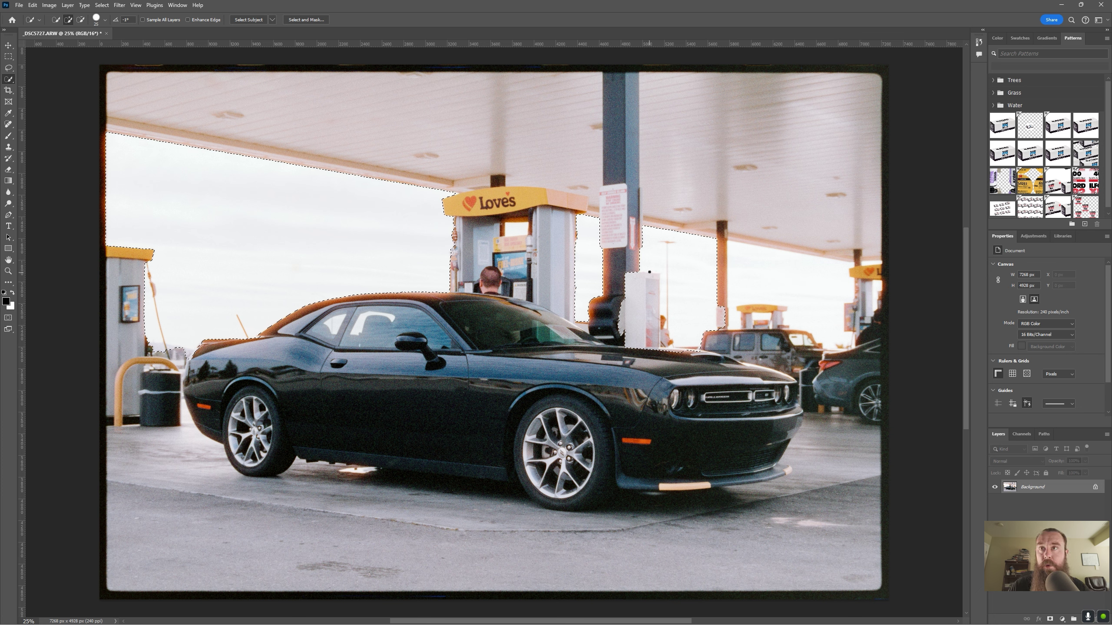
pyautogui.keyDown('alt'); pyautogui.moveTo(667, 341); pyautogui.dragTo(636, 280); pyautogui.keyUp('alt')
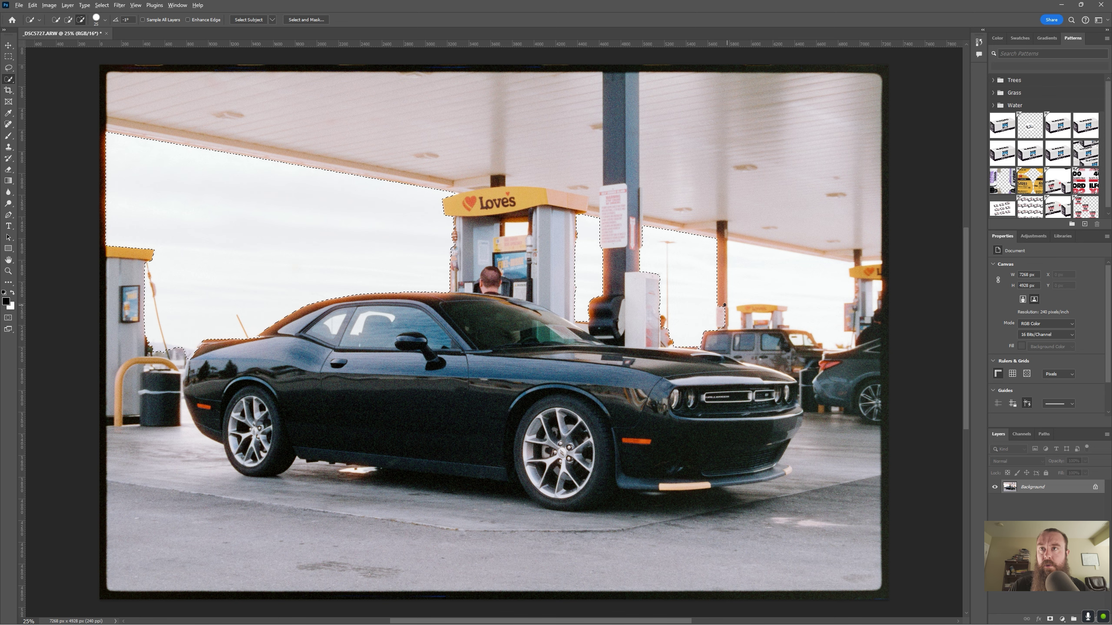
pyautogui.moveTo(724, 325); pyautogui.dragTo(780, 320)
pyautogui.moveTo(855, 274); pyautogui.dragTo(861, 261)
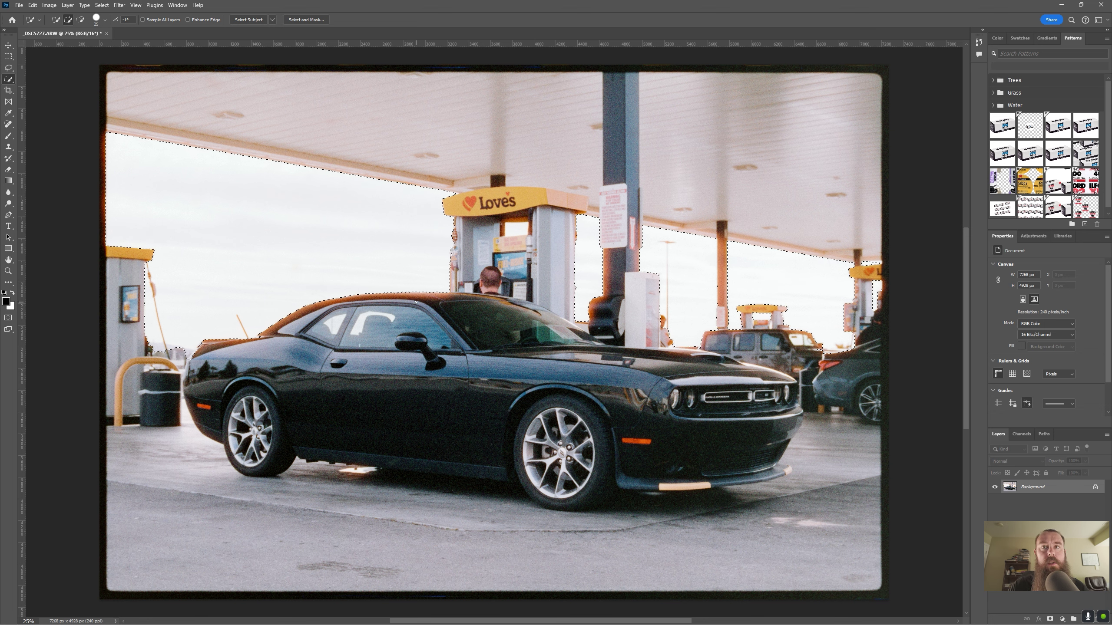
# Step: Try a Camera Raw Dehaze of +61 on the selected sky and compare it with the original
pyautogui.click(119, 5)
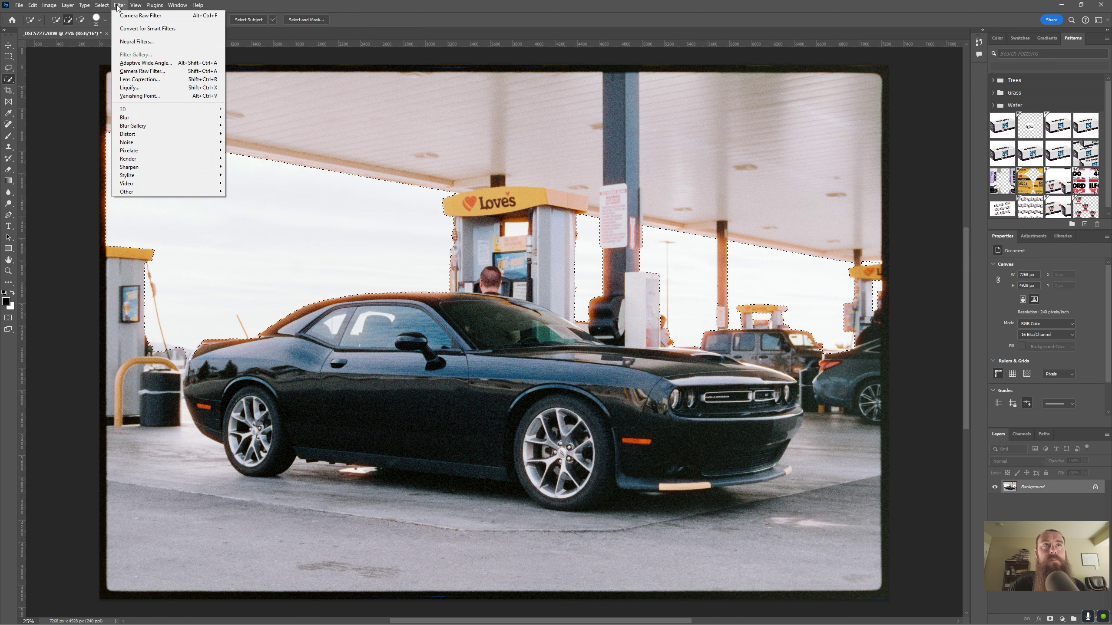
pyautogui.click(141, 70)
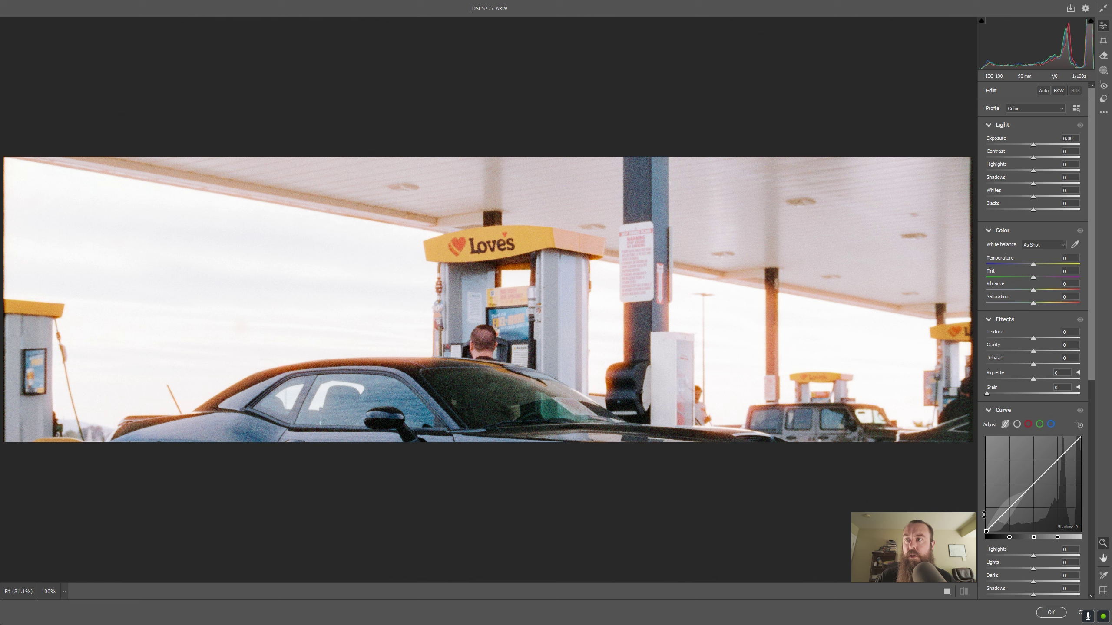
pyautogui.scroll(-6, 1025, 407)
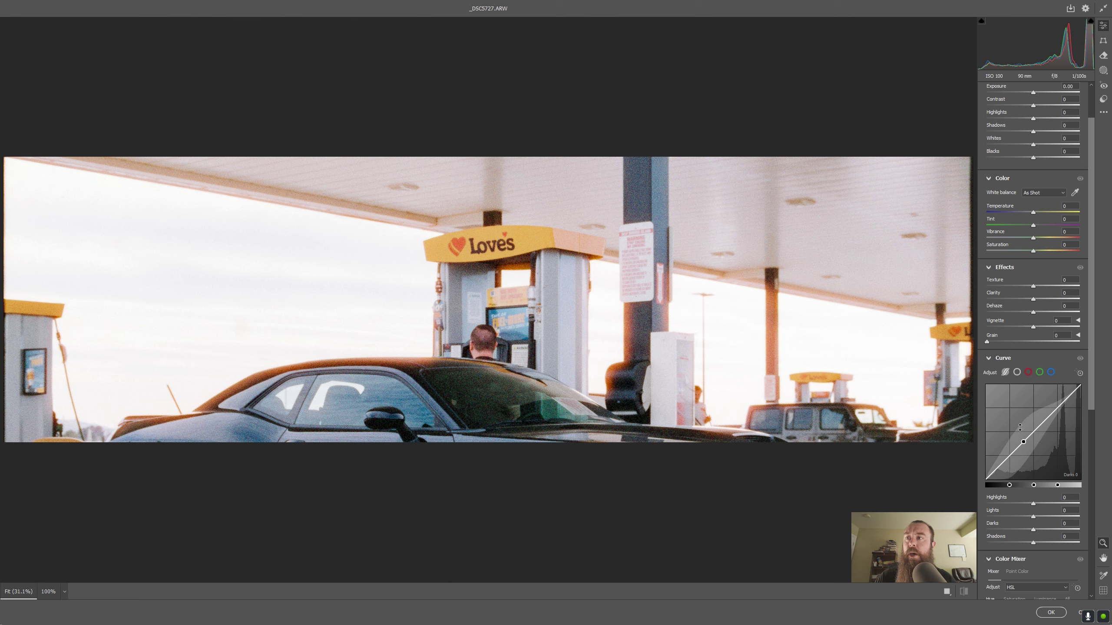
pyautogui.scroll(2, 1017, 435)
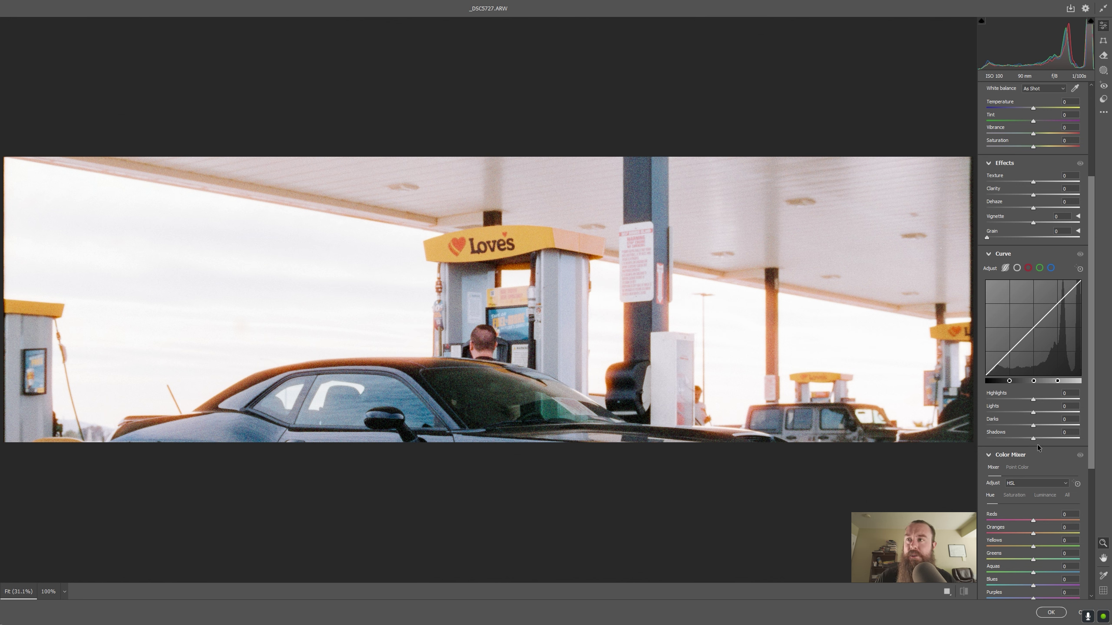
pyautogui.scroll(-2, 1026, 446)
pyautogui.scroll(3, 1026, 447)
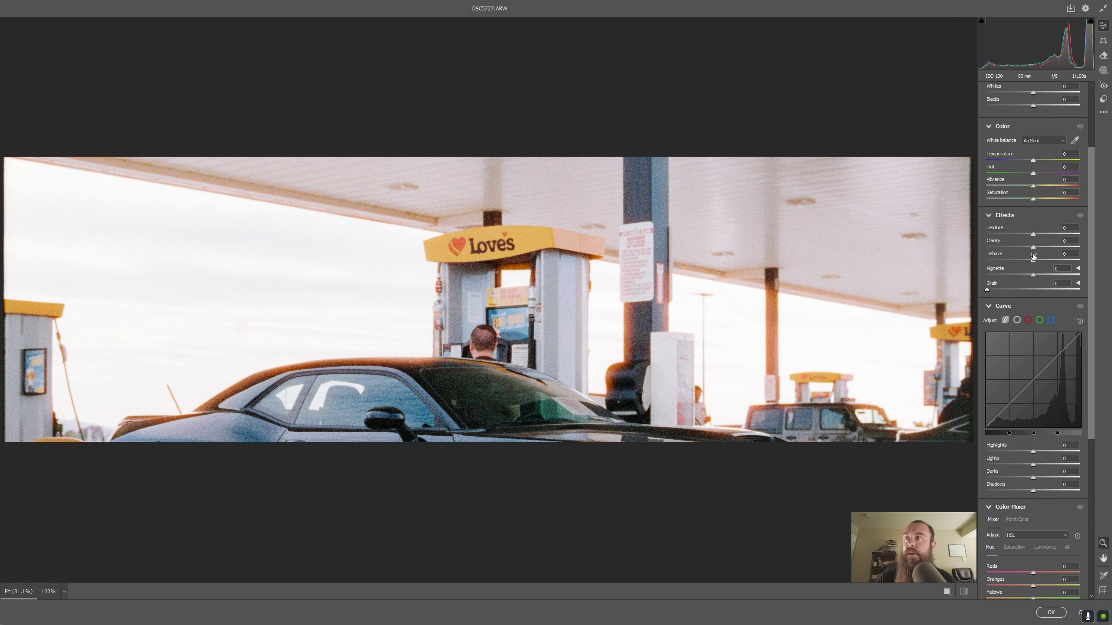
pyautogui.moveTo(1034, 259); pyautogui.dragTo(1063, 257)
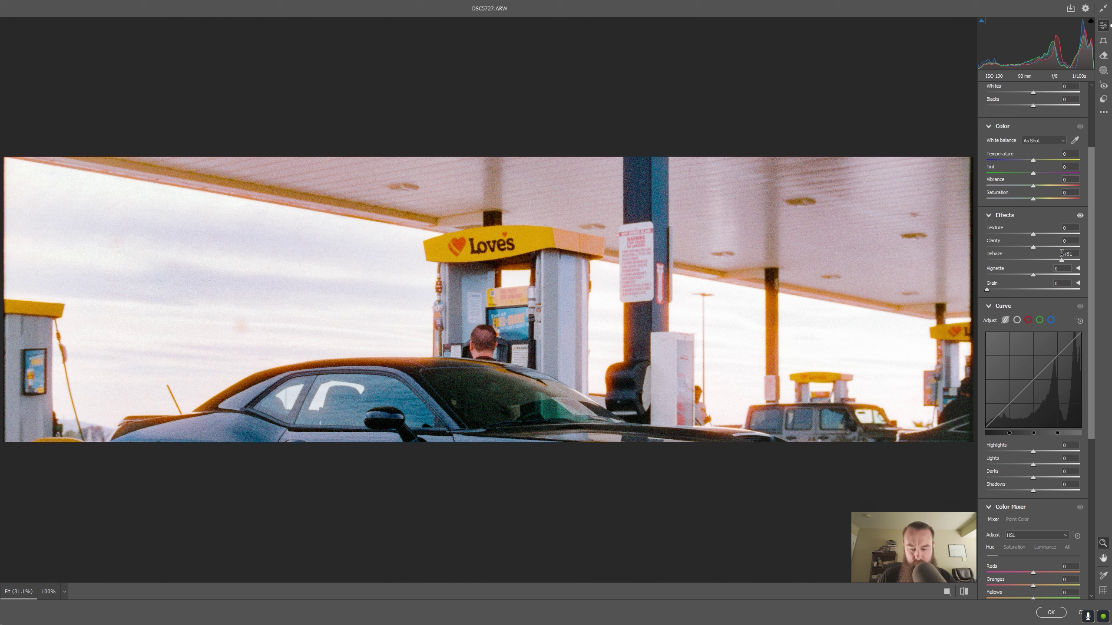
pyautogui.press('\\')
pyautogui.press('\\')
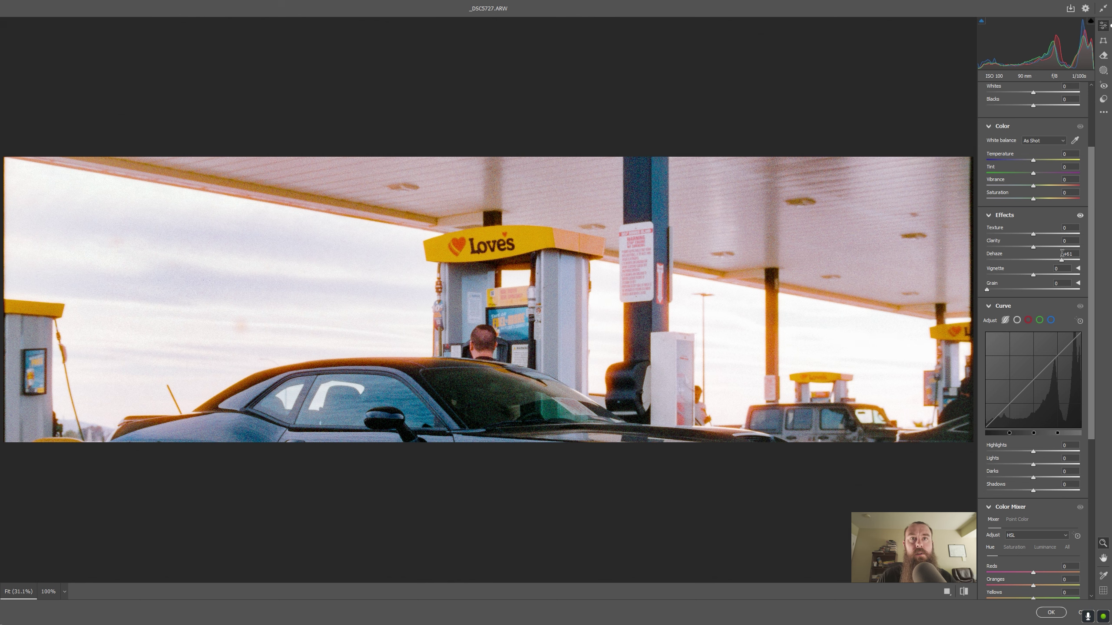
pyautogui.press('\\')
pyautogui.press('\\')
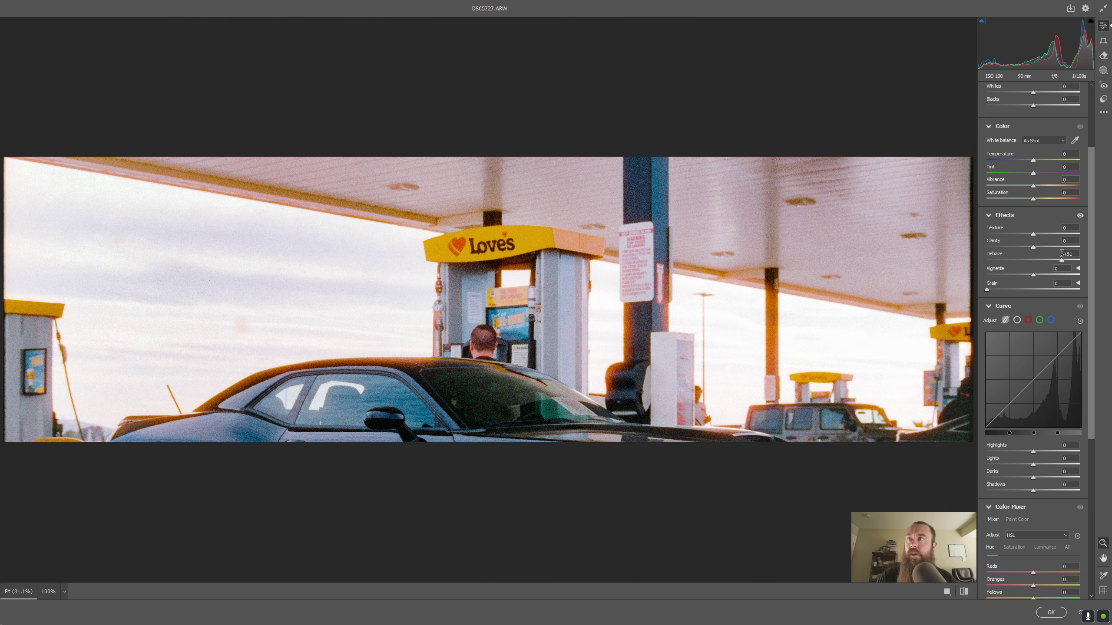
# Step: Set the sky's Dehaze to +34, compare before and after, apply the filter, and clear the selection
pyautogui.moveTo(1065, 261); pyautogui.dragTo(1049, 262)
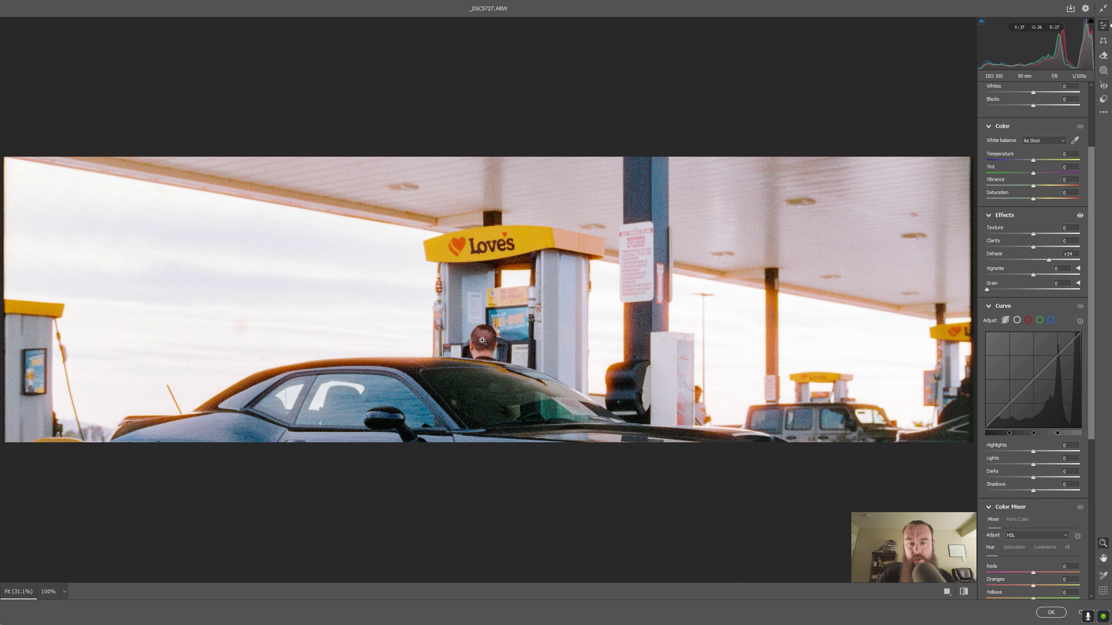
pyautogui.press('\\')
pyautogui.press('\\')
pyautogui.press('\\')
pyautogui.press('\\')
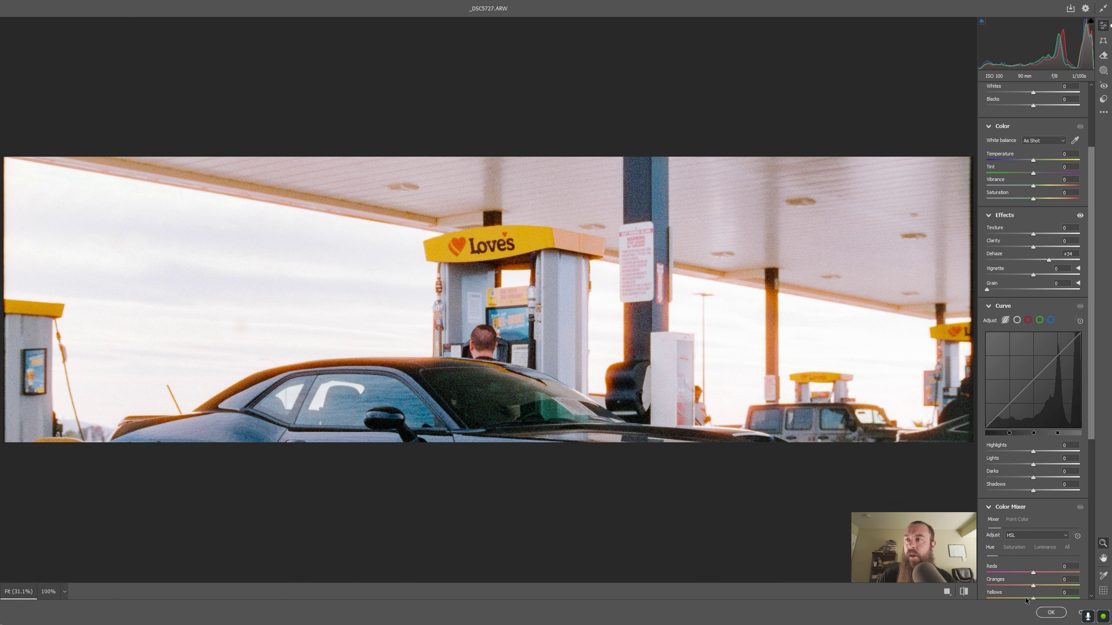
pyautogui.click(1050, 612)
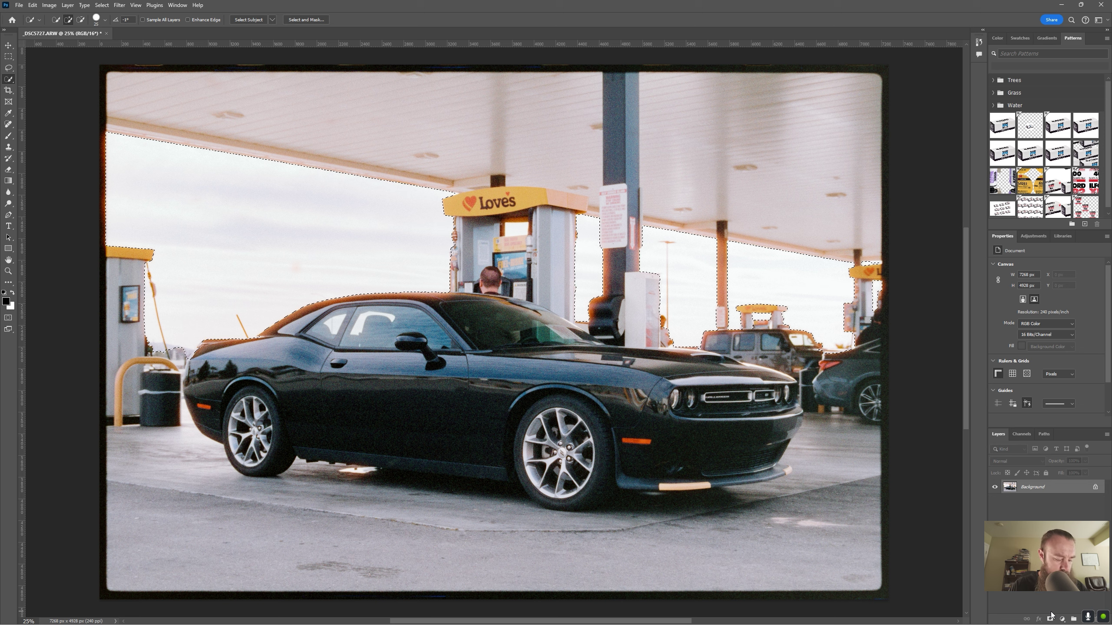
pyautogui.hotkey('ctrl', 'd')
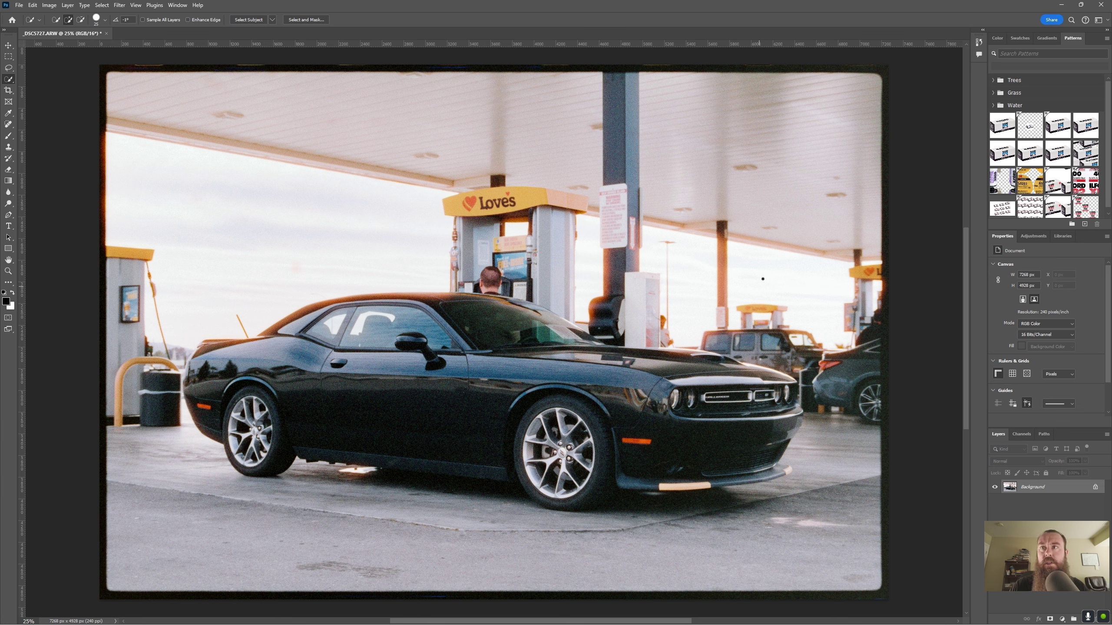
# Step: Restore the sky selection without the last Dehaze edit, and apply a Camera Raw Dehaze of +21 to it
pyautogui.click(217, 242)
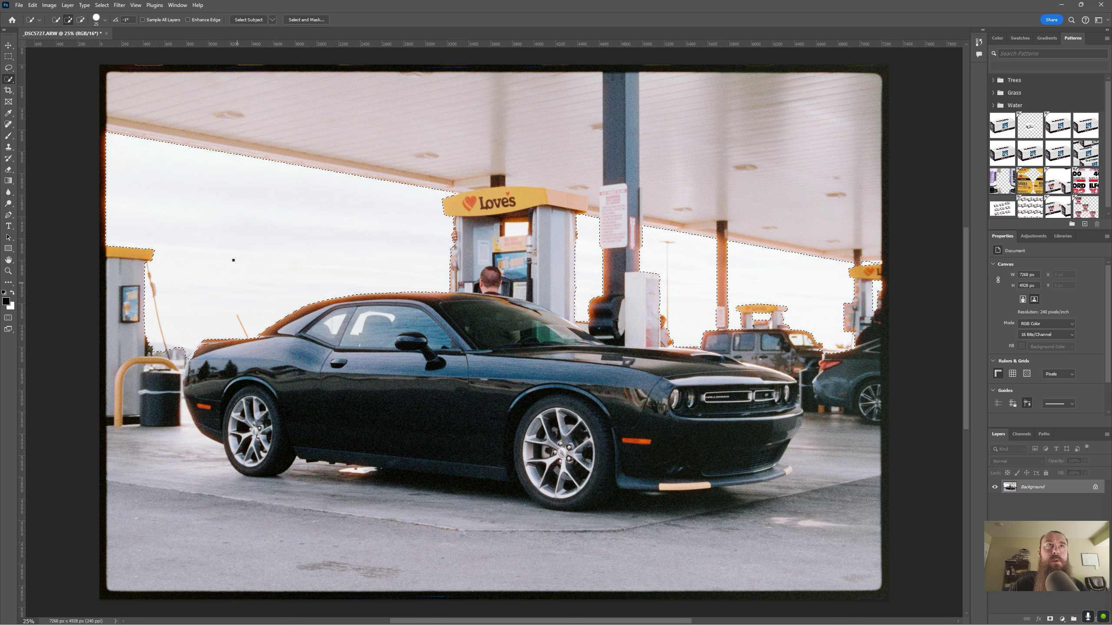
pyautogui.click(124, 6)
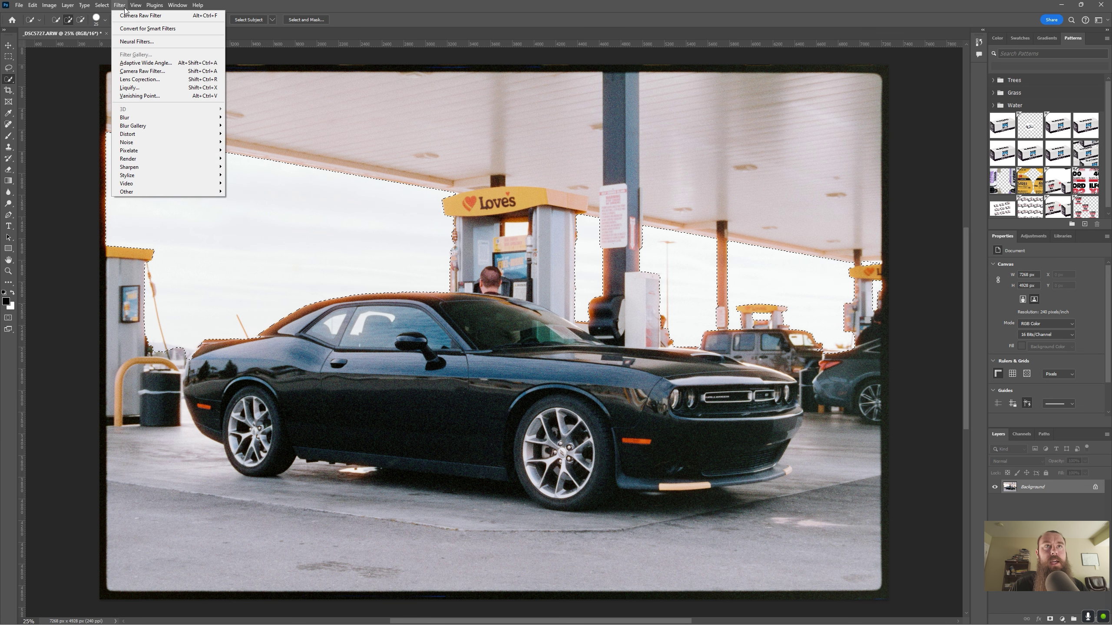
pyautogui.click(149, 71)
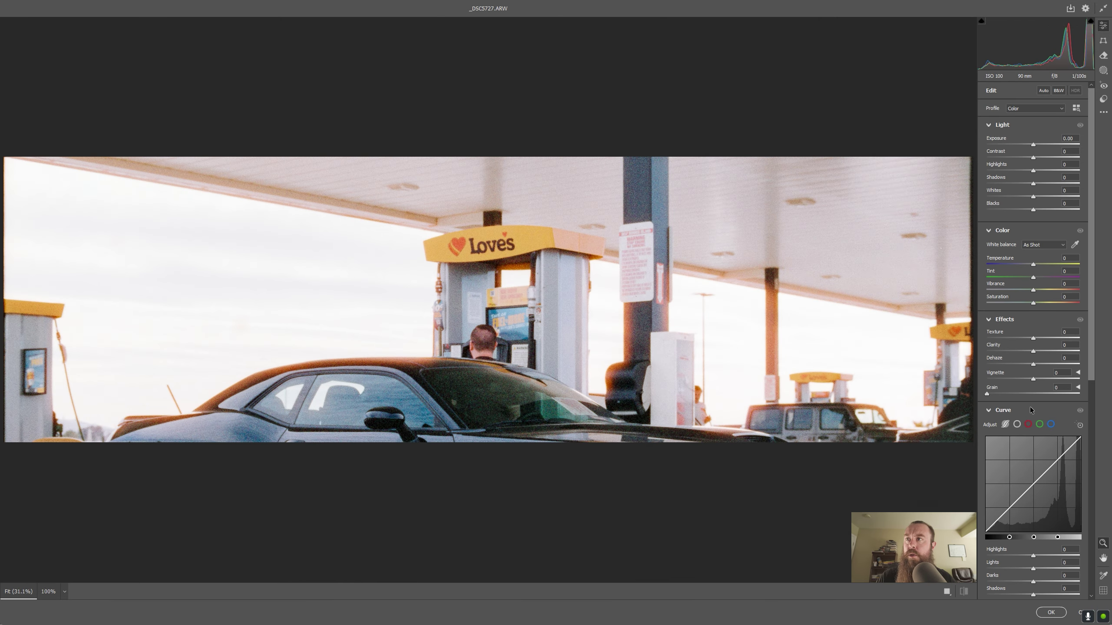
pyautogui.scroll(-8, 1030, 411)
pyautogui.scroll(5, 1023, 441)
pyautogui.moveTo(1033, 207); pyautogui.dragTo(1041, 209)
pyautogui.doubleClick(1041, 208)
pyautogui.hotkey('ctrl', 'z')
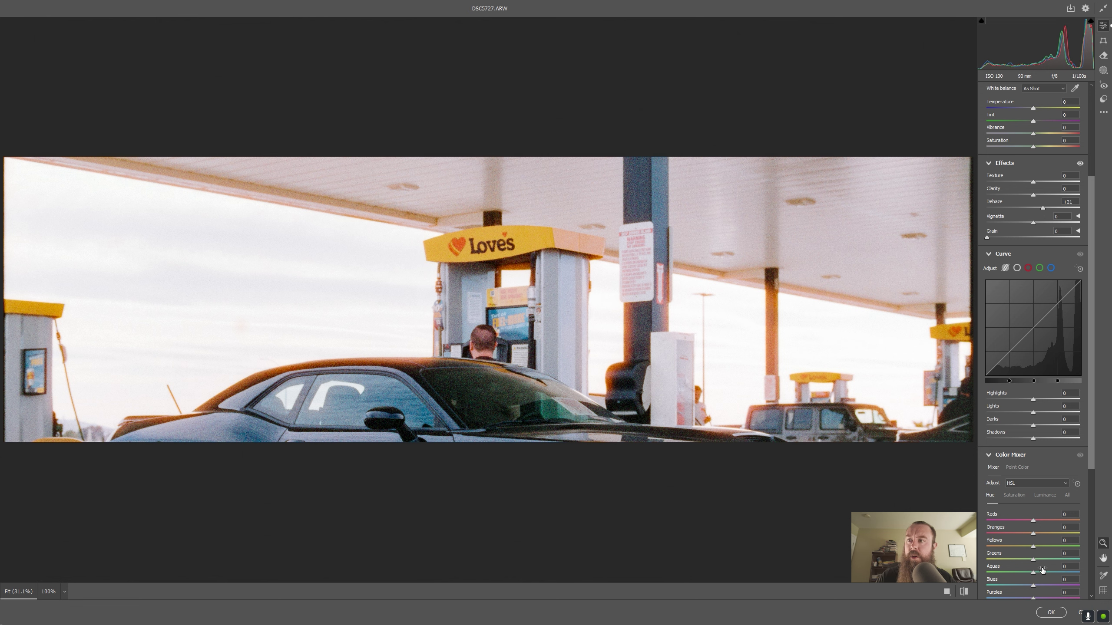
pyautogui.click(1051, 612)
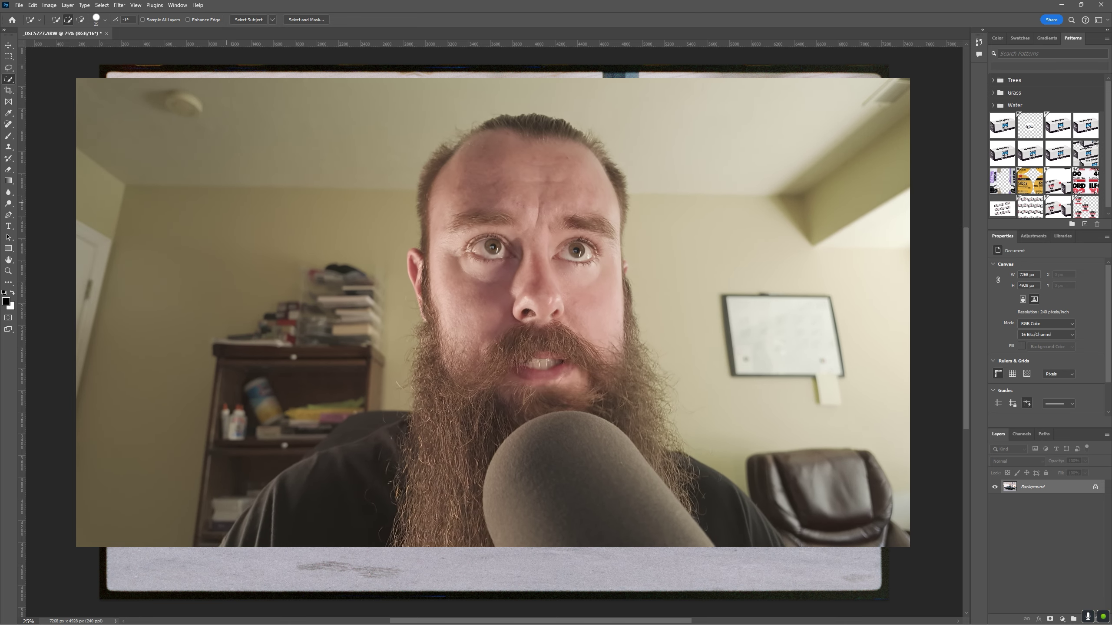
# Step: Inspect the upper film border and canopy up close for blemishes, from the left corner across to the blue post and back
pyautogui.scroll(3, 164, 176)
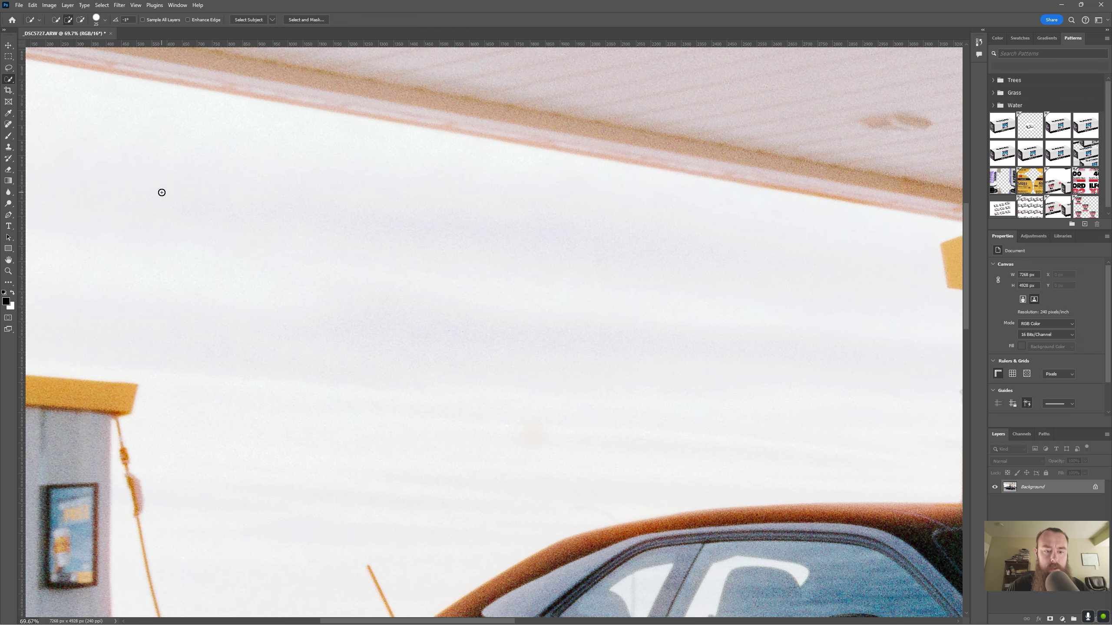
pyautogui.moveTo(167, 174); pyautogui.dragTo(273, 432)
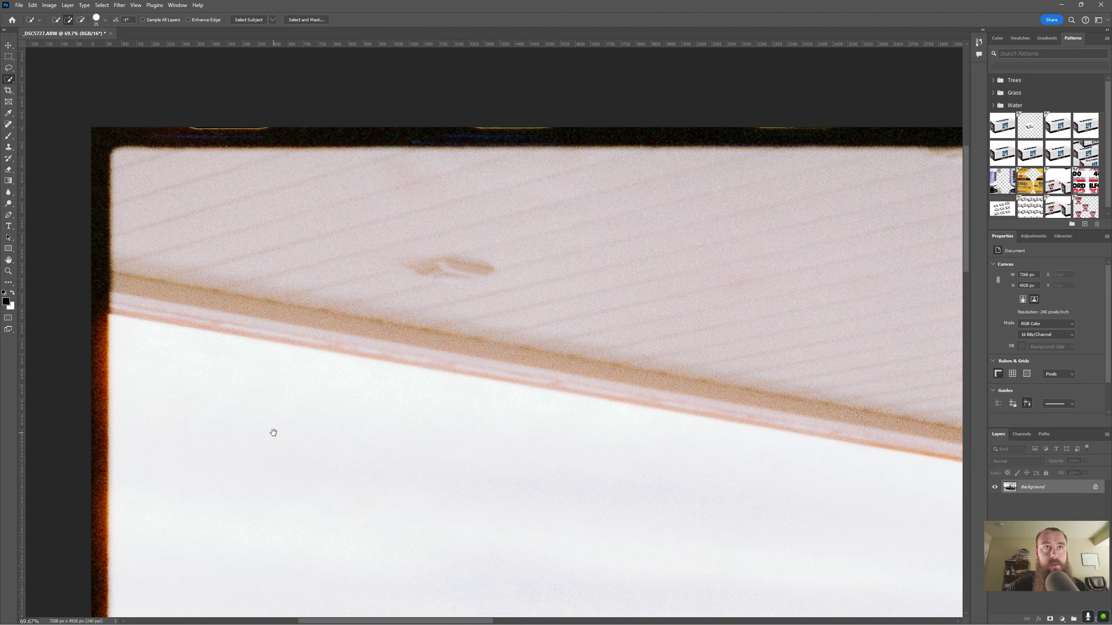
pyautogui.press('j')
pyautogui.scroll(3, 553, 472)
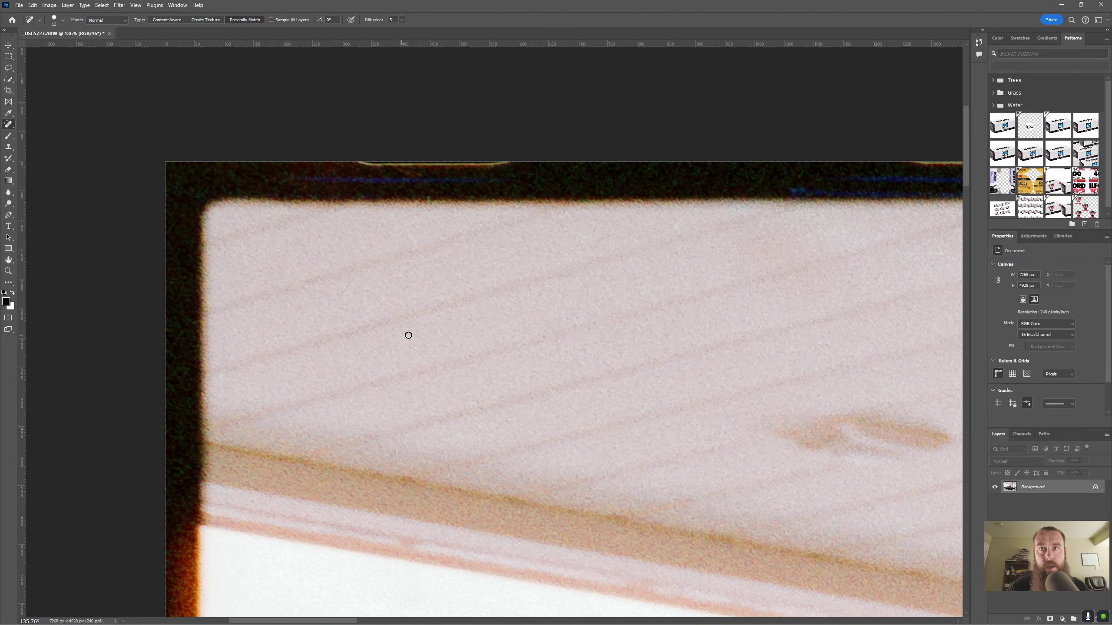
pyautogui.moveTo(638, 370); pyautogui.dragTo(313, 354)
pyautogui.moveTo(674, 410); pyautogui.dragTo(361, 369)
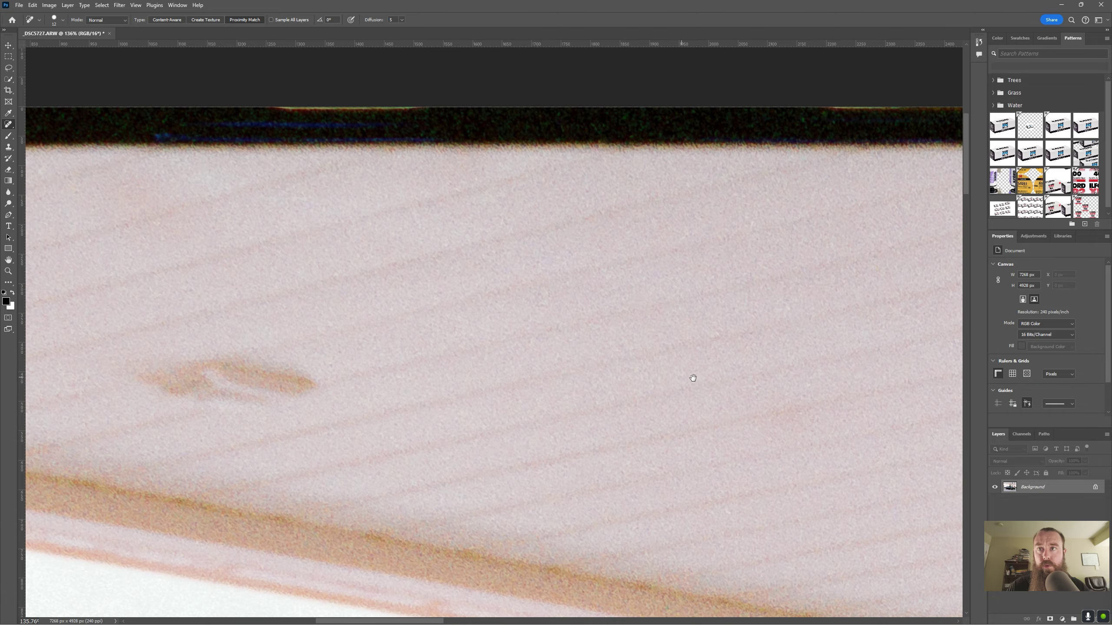
pyautogui.moveTo(692, 377); pyautogui.dragTo(379, 380)
pyautogui.moveTo(481, 407); pyautogui.dragTo(305, 364)
pyautogui.moveTo(512, 380); pyautogui.dragTo(302, 365)
pyautogui.moveTo(676, 363); pyautogui.dragTo(243, 364)
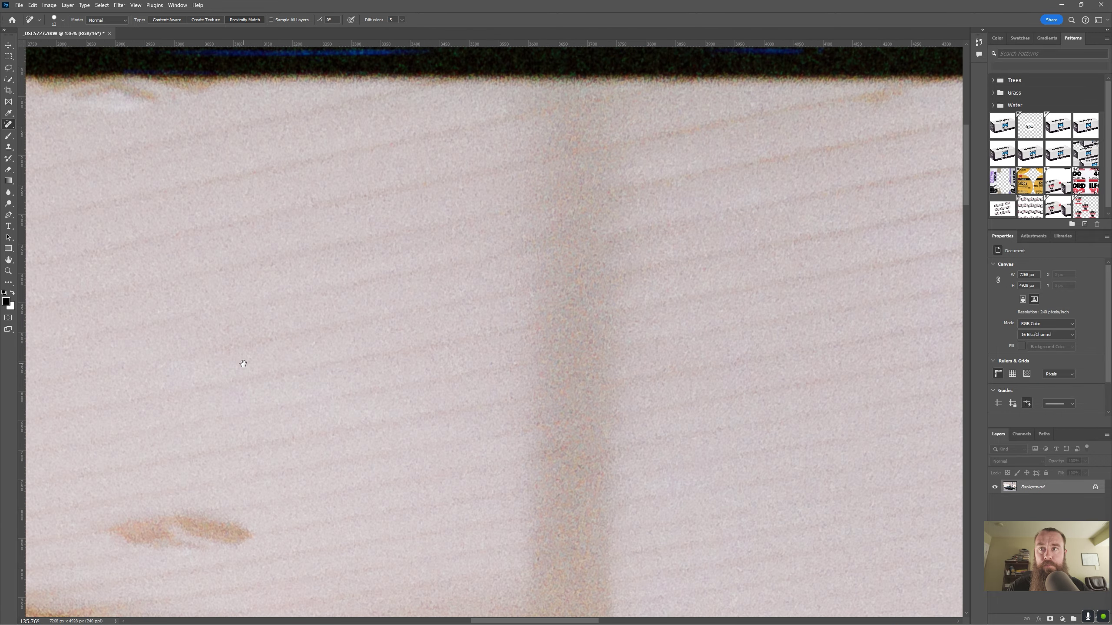
pyautogui.moveTo(665, 360); pyautogui.dragTo(344, 460)
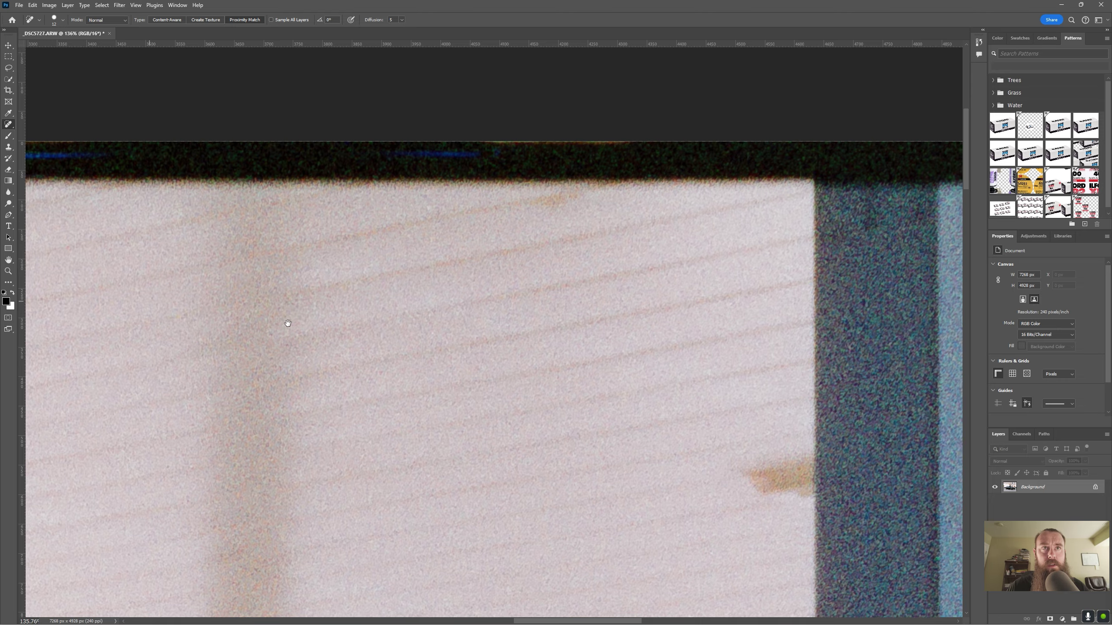
pyautogui.moveTo(287, 323); pyautogui.dragTo(555, 359)
pyautogui.moveTo(177, 350); pyautogui.dragTo(603, 367)
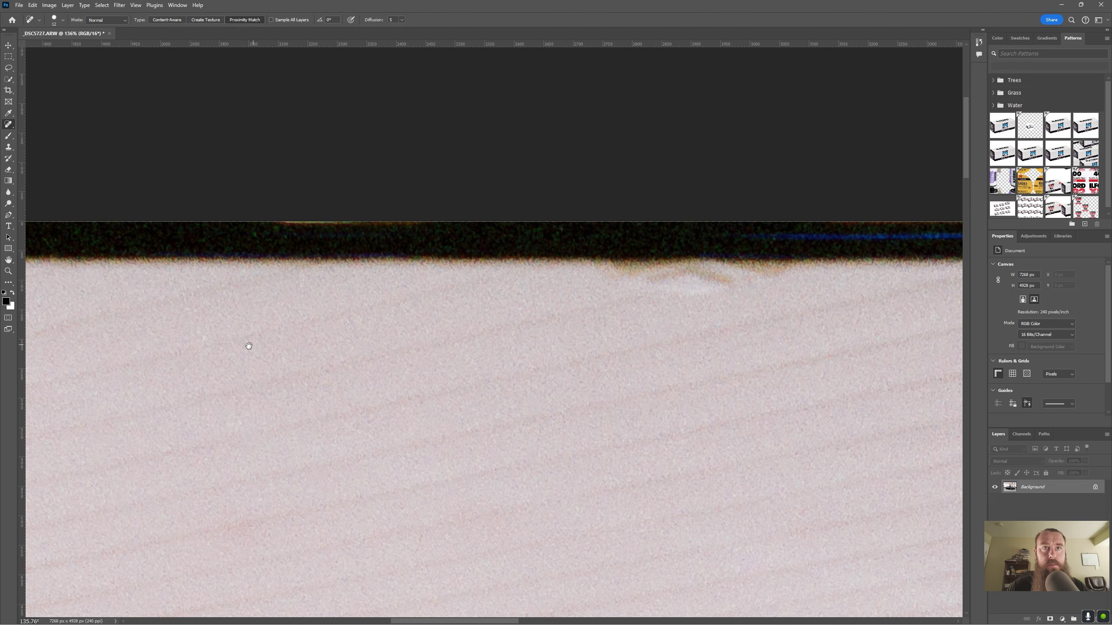
pyautogui.moveTo(249, 346); pyautogui.dragTo(612, 357)
pyautogui.moveTo(167, 314); pyautogui.dragTo(634, 310)
pyautogui.moveTo(173, 385); pyautogui.dragTo(552, 320)
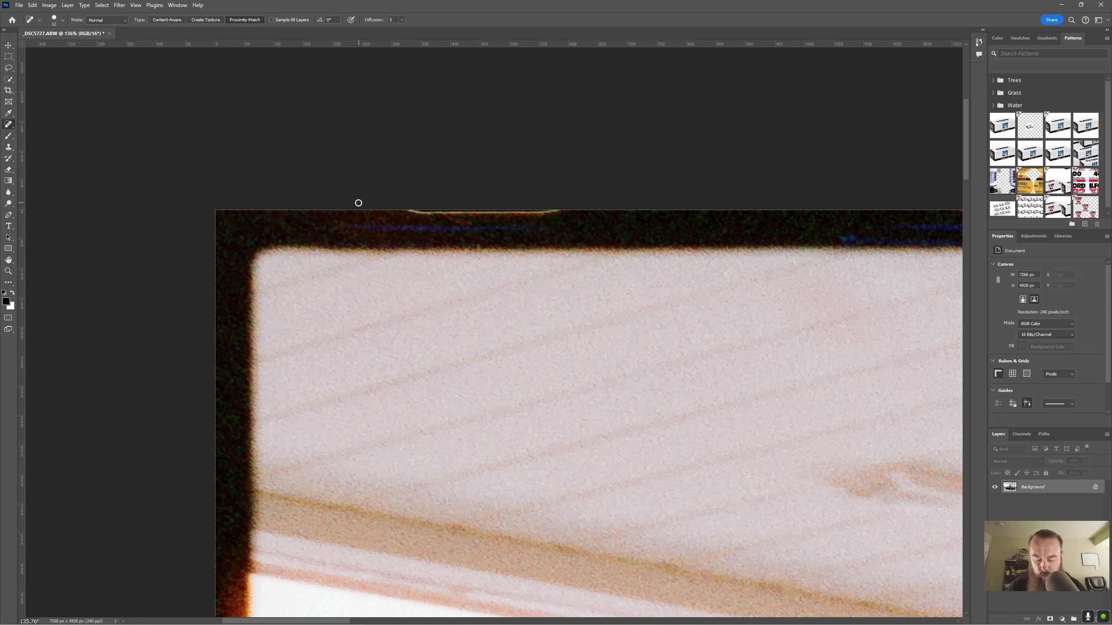
# Step: Lasso the bright sliver on the upper film border near the left corner and fill it with Content-Aware at 100% opacity
pyautogui.press('l')
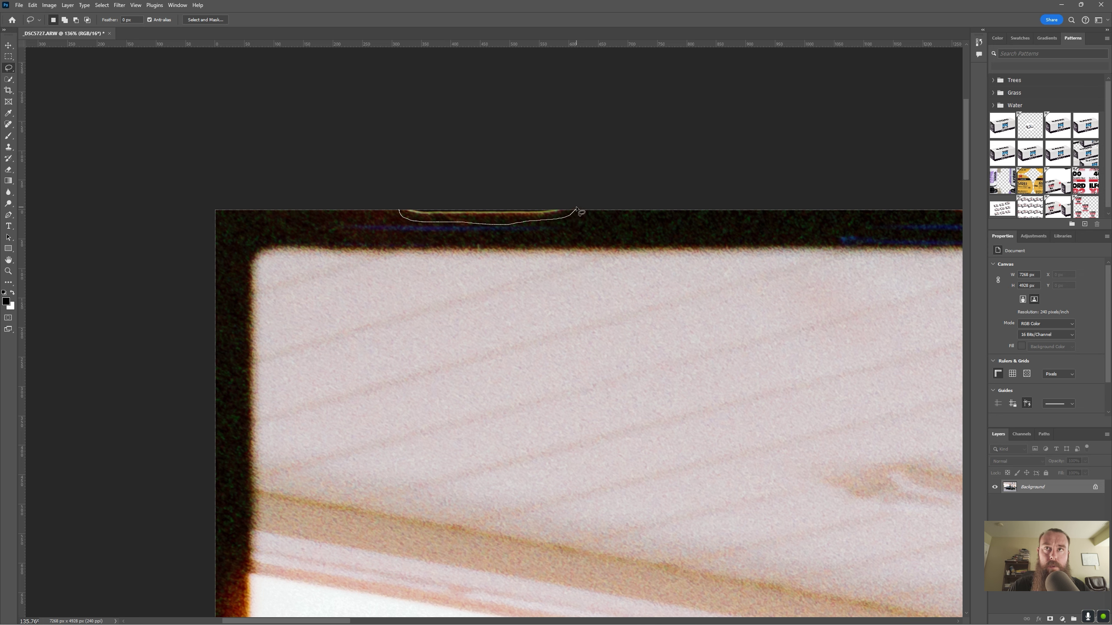
pyautogui.moveTo(576, 208); pyautogui.dragTo(576, 208)
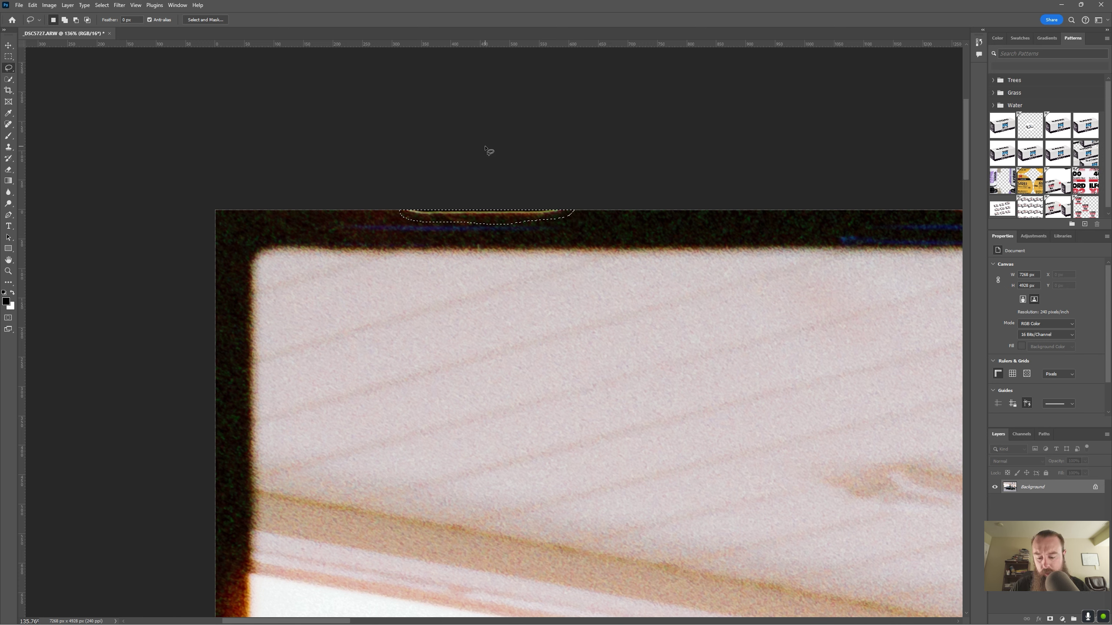
pyautogui.hotkey('shift', 'F5')
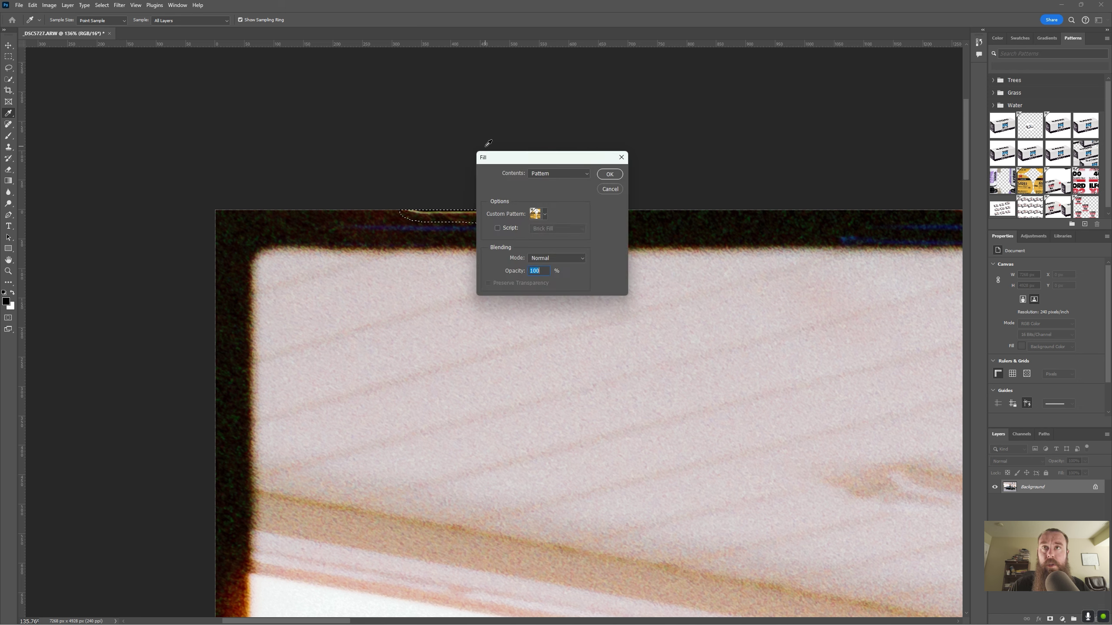
pyautogui.click(587, 174)
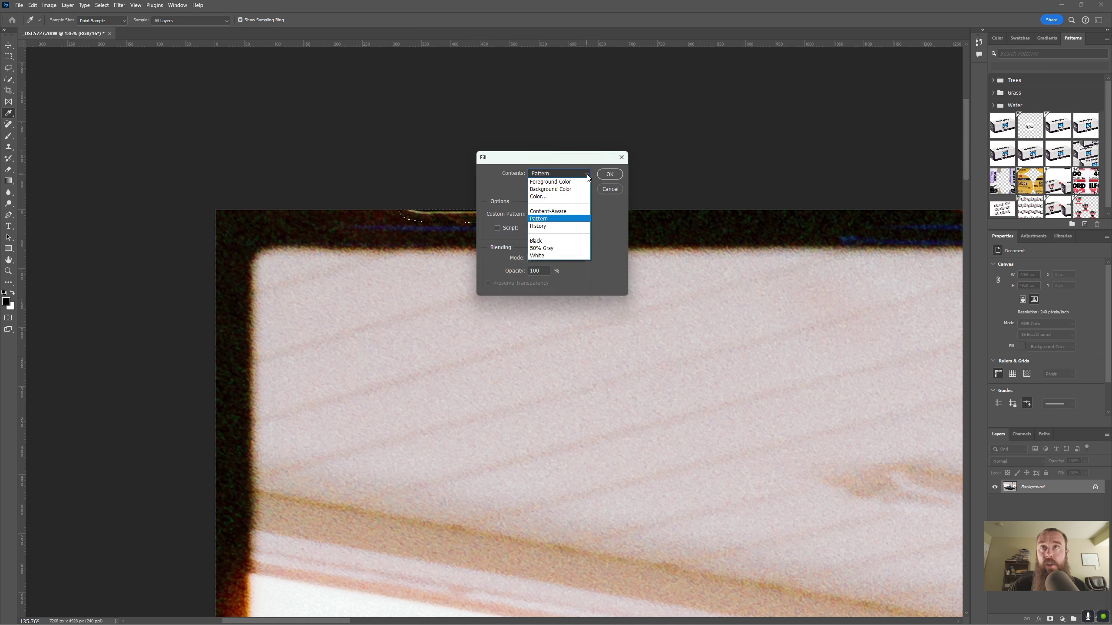
pyautogui.click(549, 211)
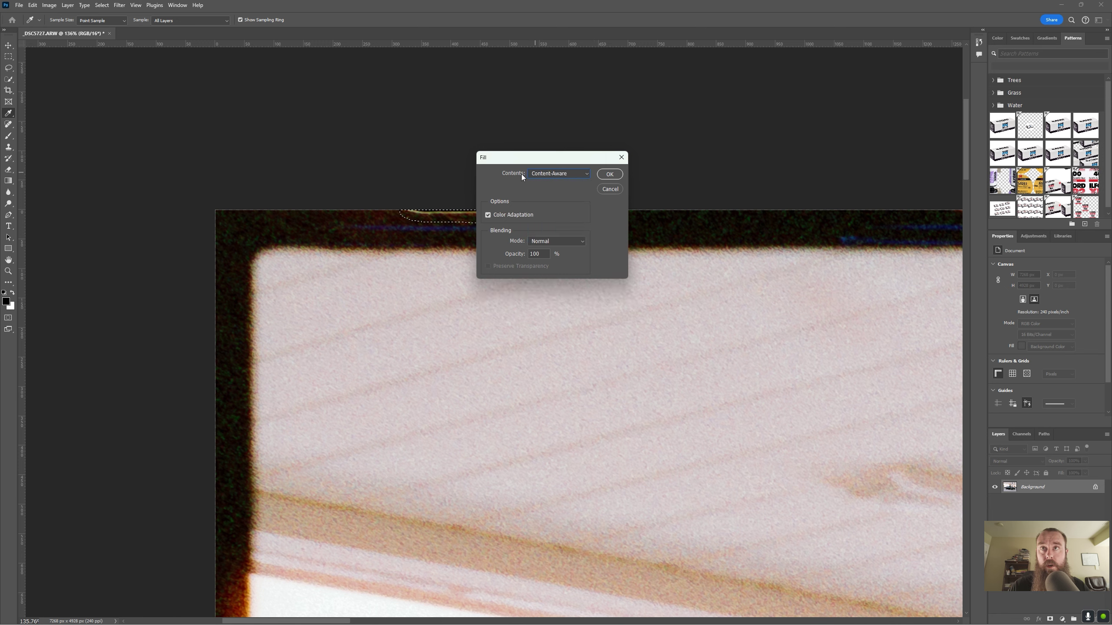
pyautogui.click(609, 175)
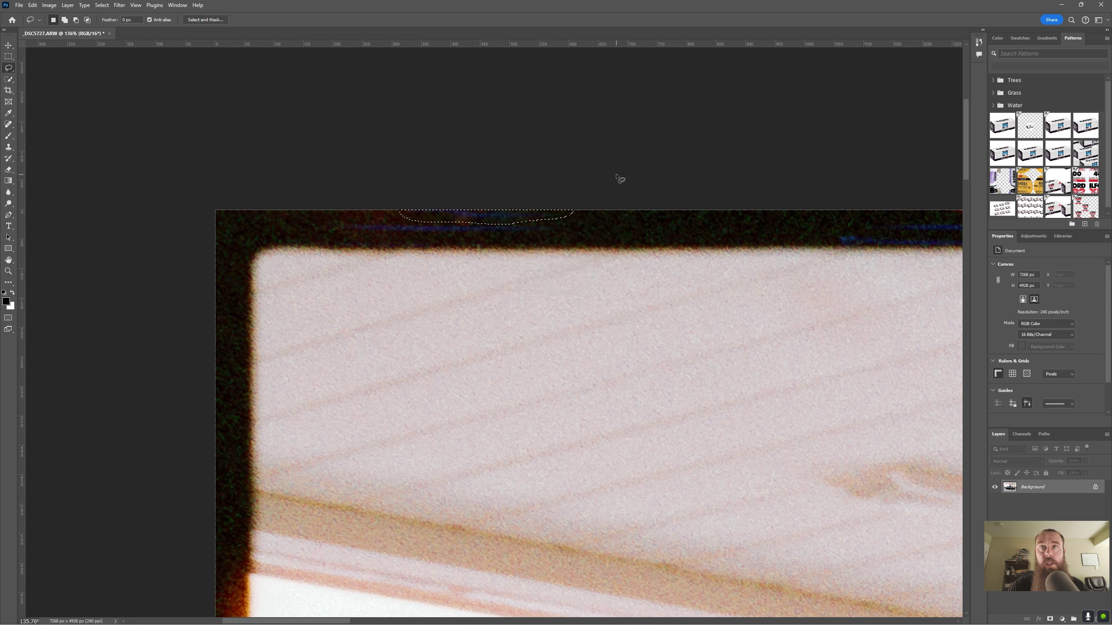
# Step: Clear the selection and clone clean black border over the discolored edge of the upper film border near its left corner
pyautogui.hotkey('ctrl', 'd')
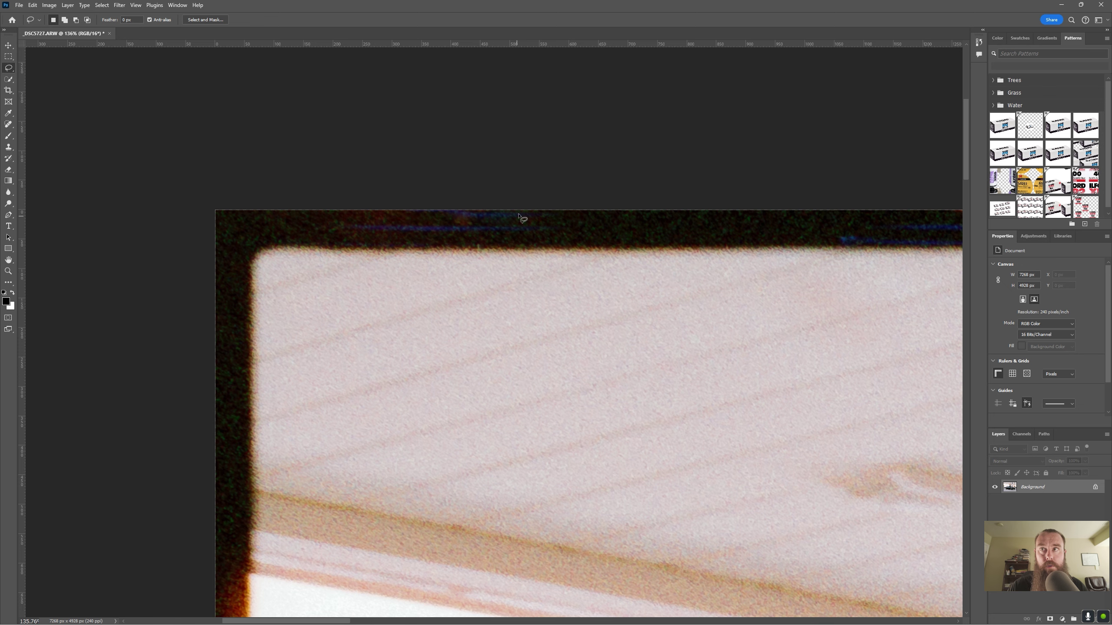
pyautogui.hscroll(8, 572, 219)
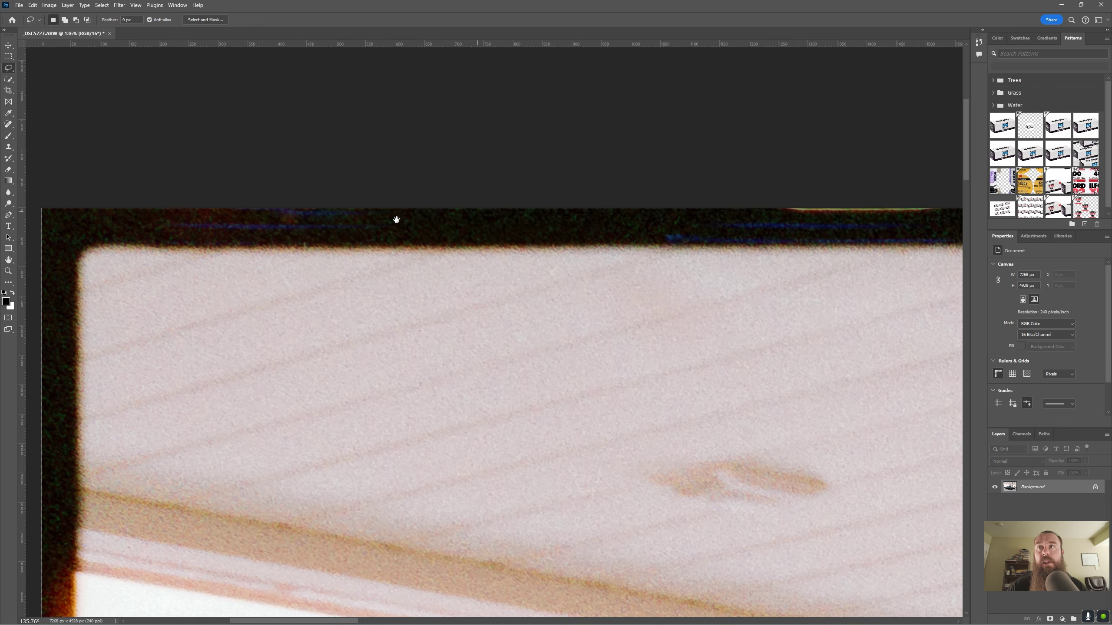
pyautogui.moveTo(218, 162); pyautogui.dragTo(541, 185)
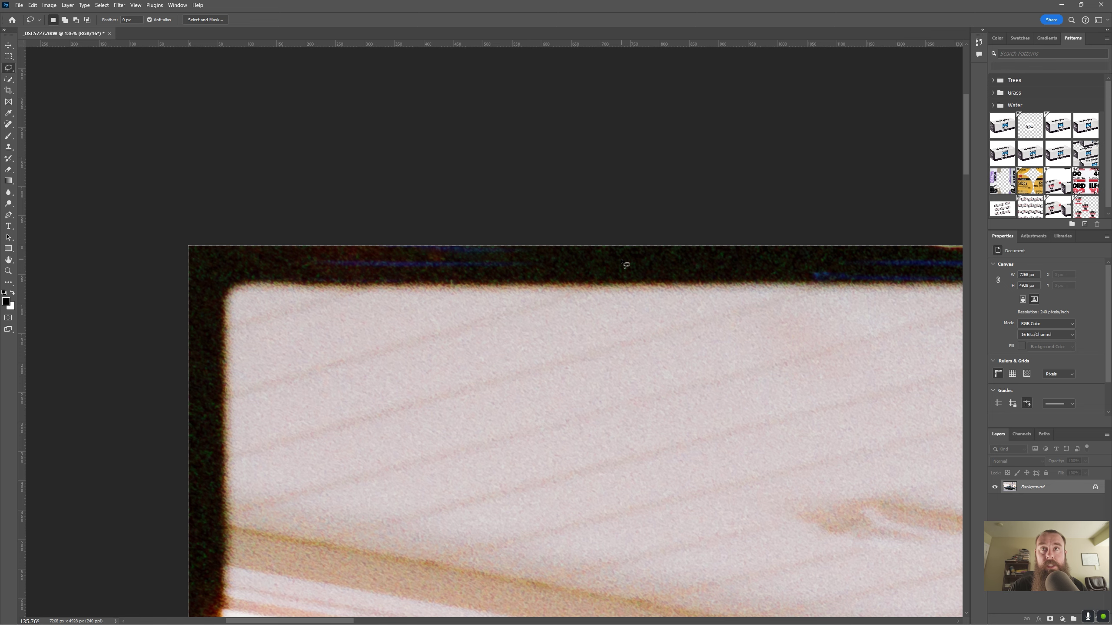
pyautogui.moveTo(620, 258); pyautogui.dragTo(335, 261)
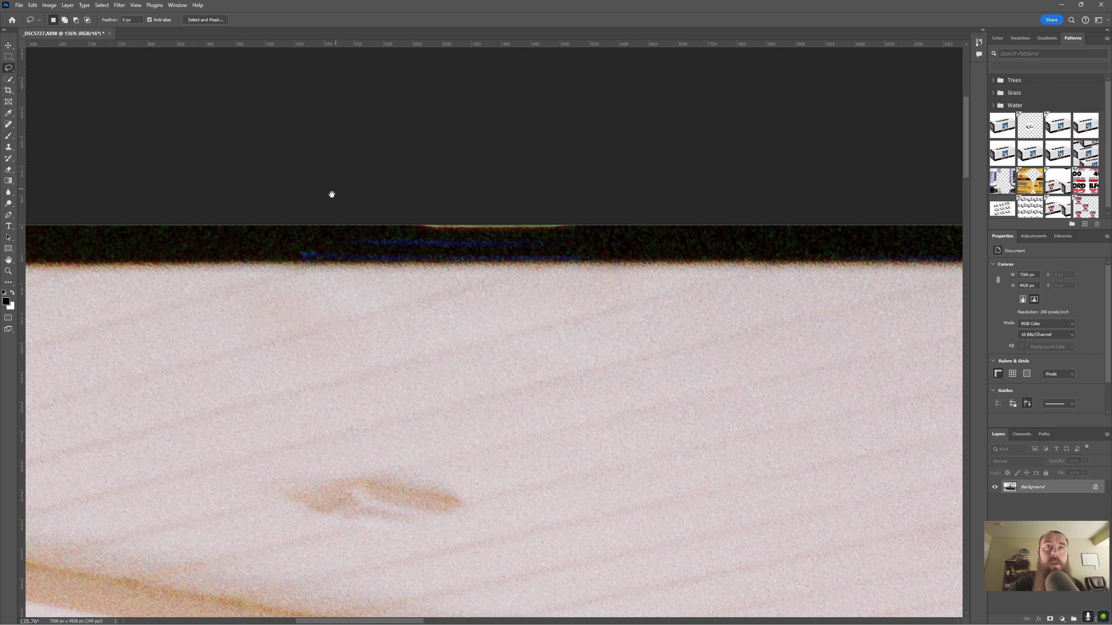
pyautogui.moveTo(331, 194); pyautogui.dragTo(405, 205)
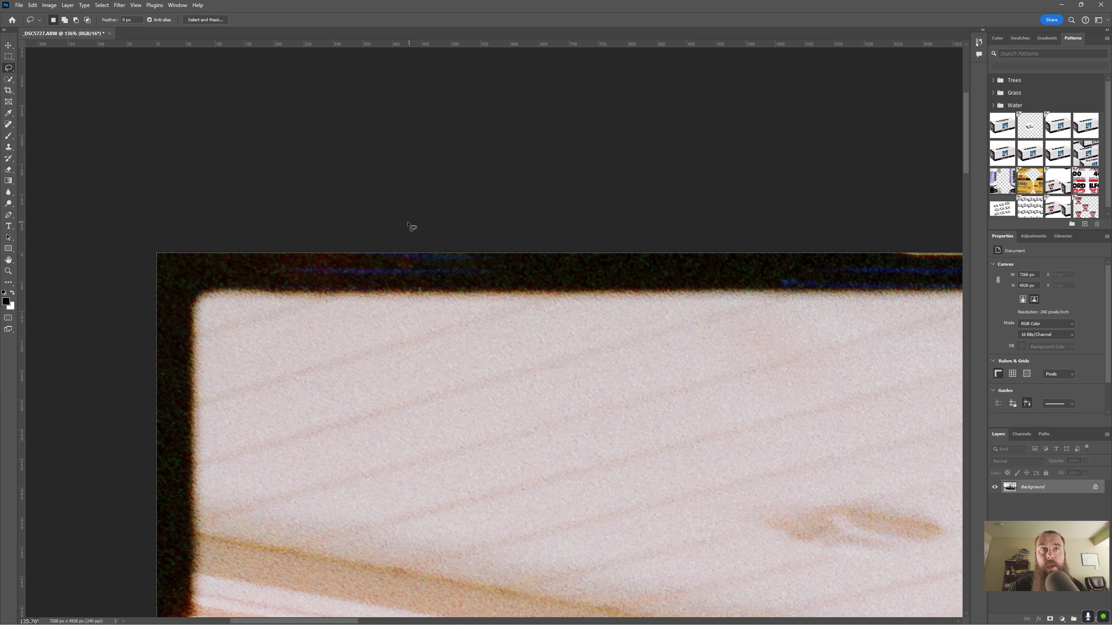
pyautogui.press('s')
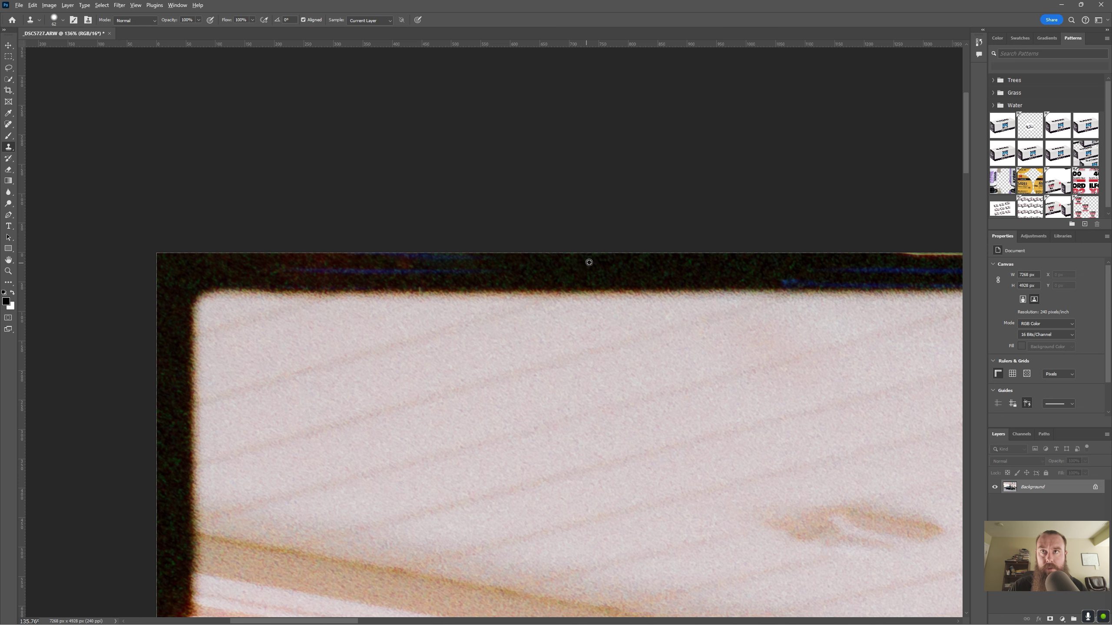
pyautogui.keyDown('alt'); pyautogui.click(608, 270); pyautogui.keyUp('alt')
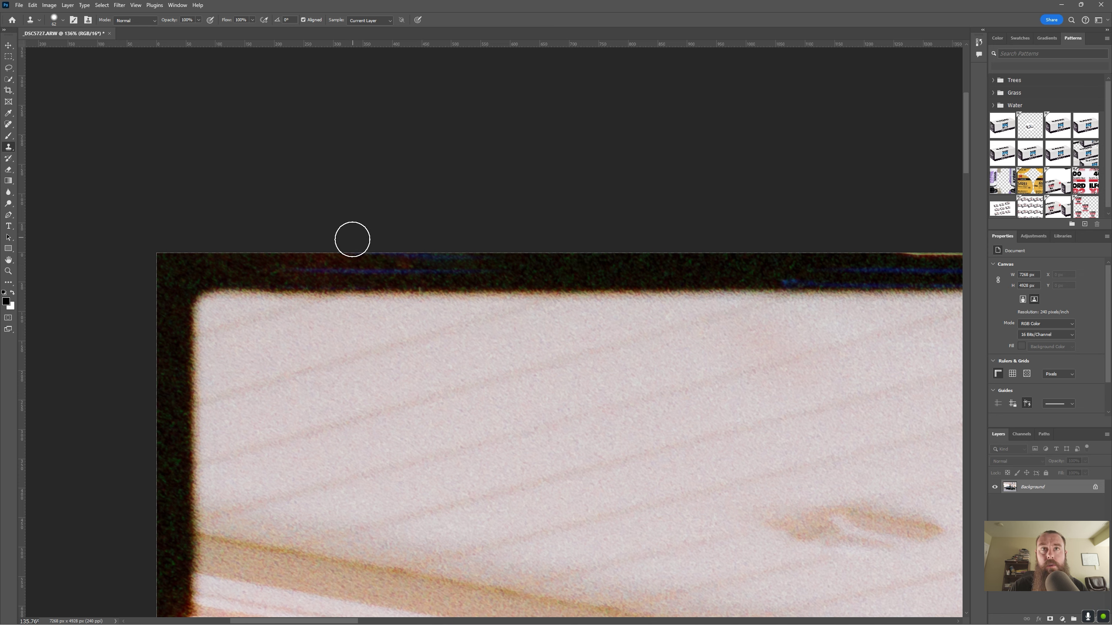
pyautogui.moveTo(355, 246); pyautogui.dragTo(458, 248)
pyautogui.press('space')
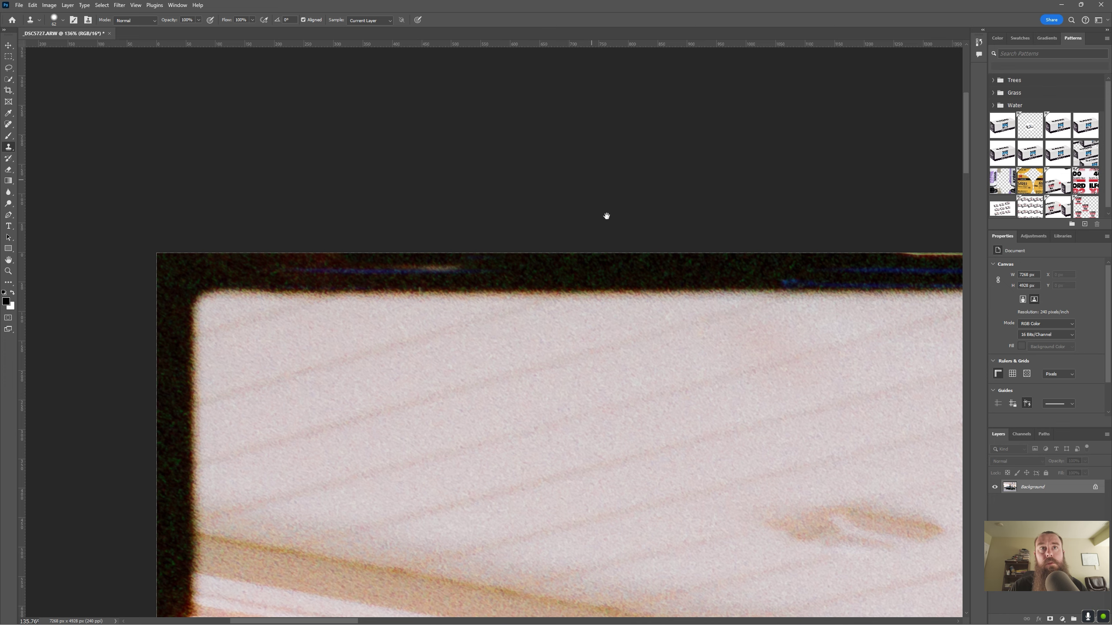
# Step: Clone clean border grain over the next bright sliver on the upper film border, above the blue streaks
pyautogui.scroll(-5, 455, 237)
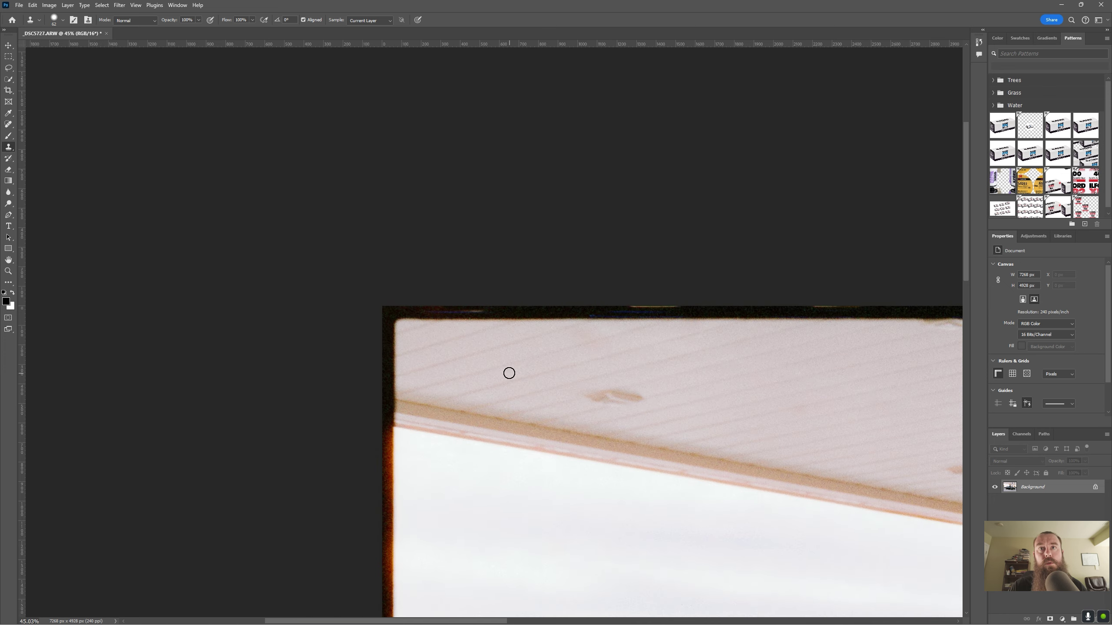
pyautogui.scroll(6, 461, 337)
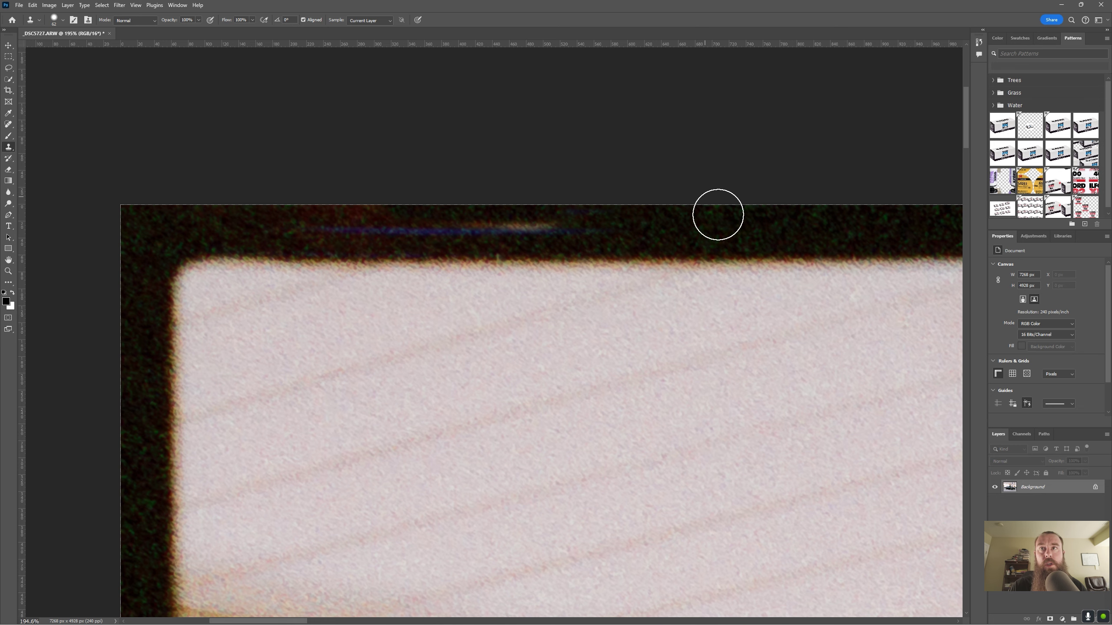
pyautogui.press('space')
pyautogui.moveTo(715, 208); pyautogui.dragTo(270, 279)
pyautogui.moveTo(471, 306); pyautogui.dragTo(213, 312)
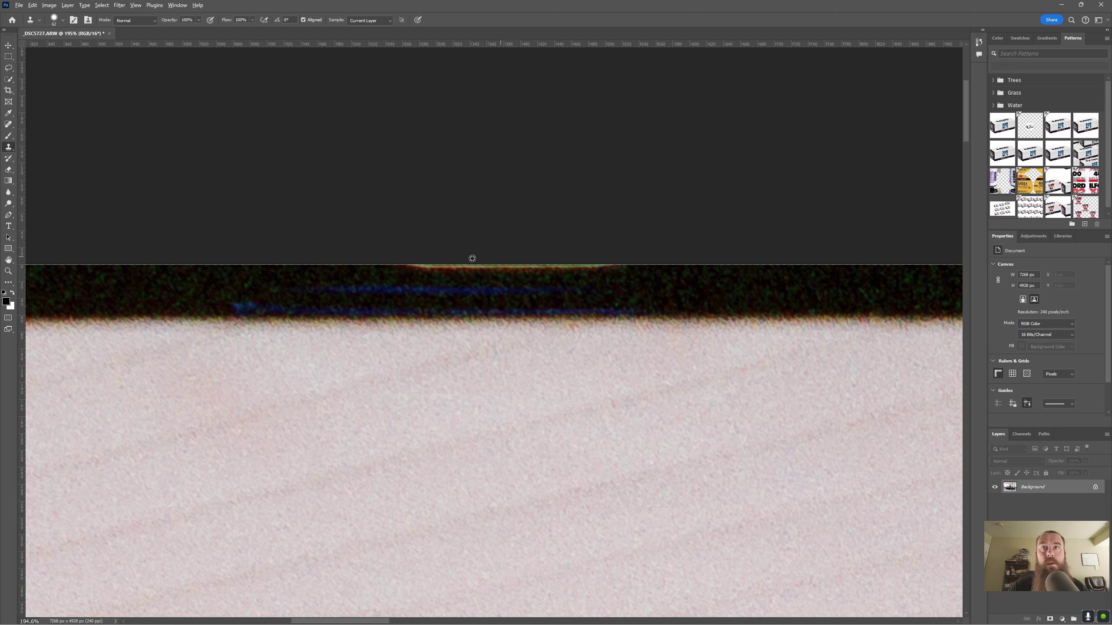
pyautogui.keyDown('alt'); pyautogui.click(273, 269); pyautogui.keyUp('alt')
pyautogui.moveTo(413, 259); pyautogui.dragTo(595, 256)
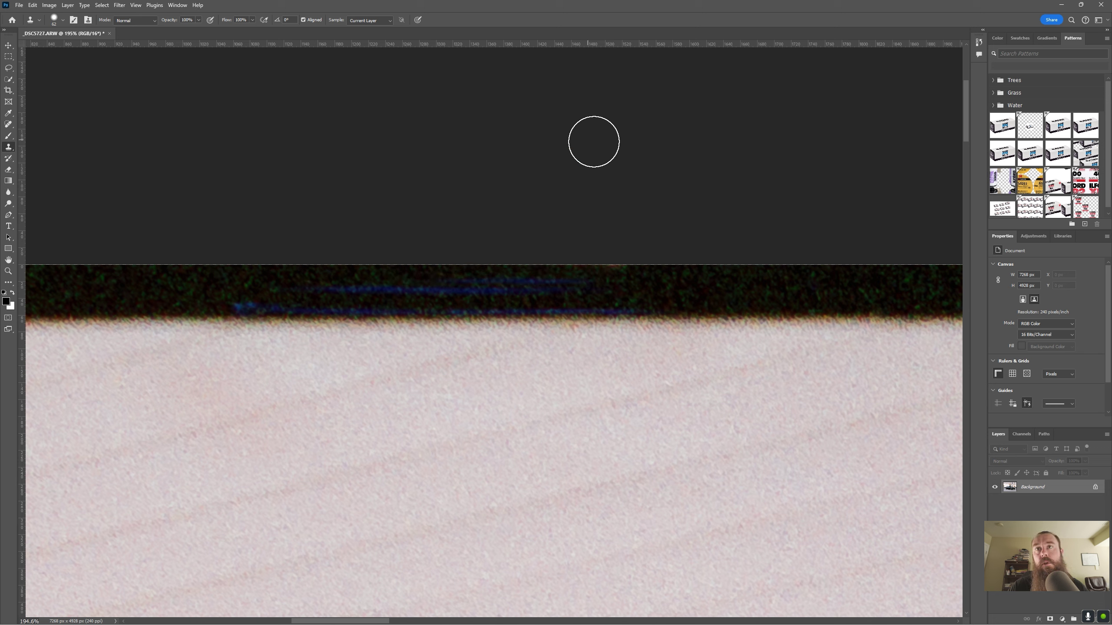
# Step: Clone clean border grain over the remaining bright slivers along the upper film border, working out to the right corner
pyautogui.moveTo(450, 175); pyautogui.dragTo(139, 171)
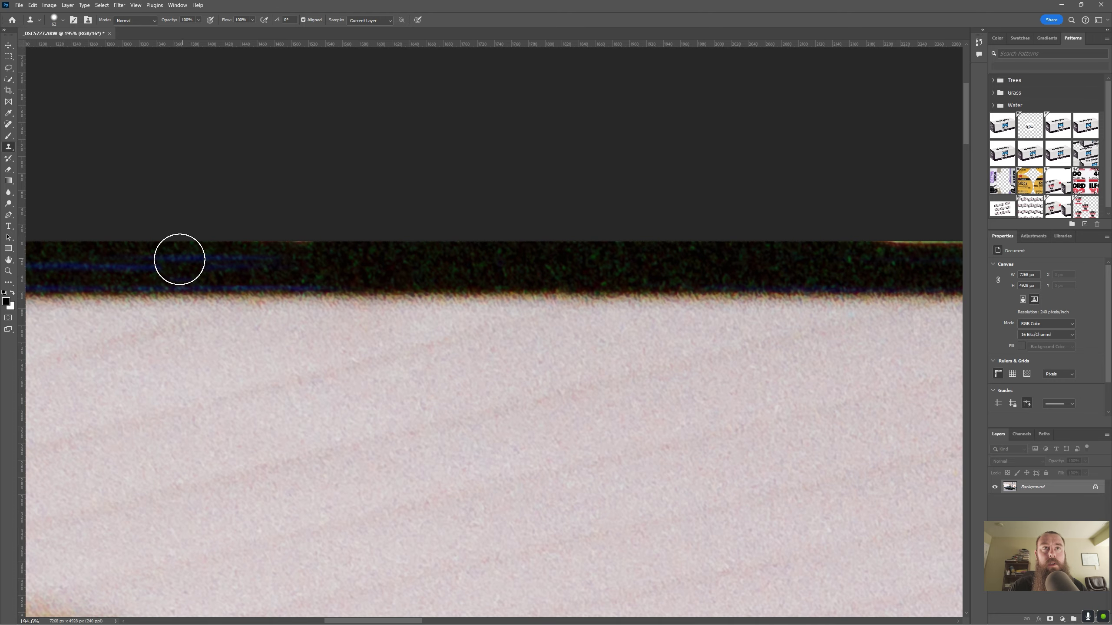
pyautogui.moveTo(188, 275); pyautogui.dragTo(295, 278)
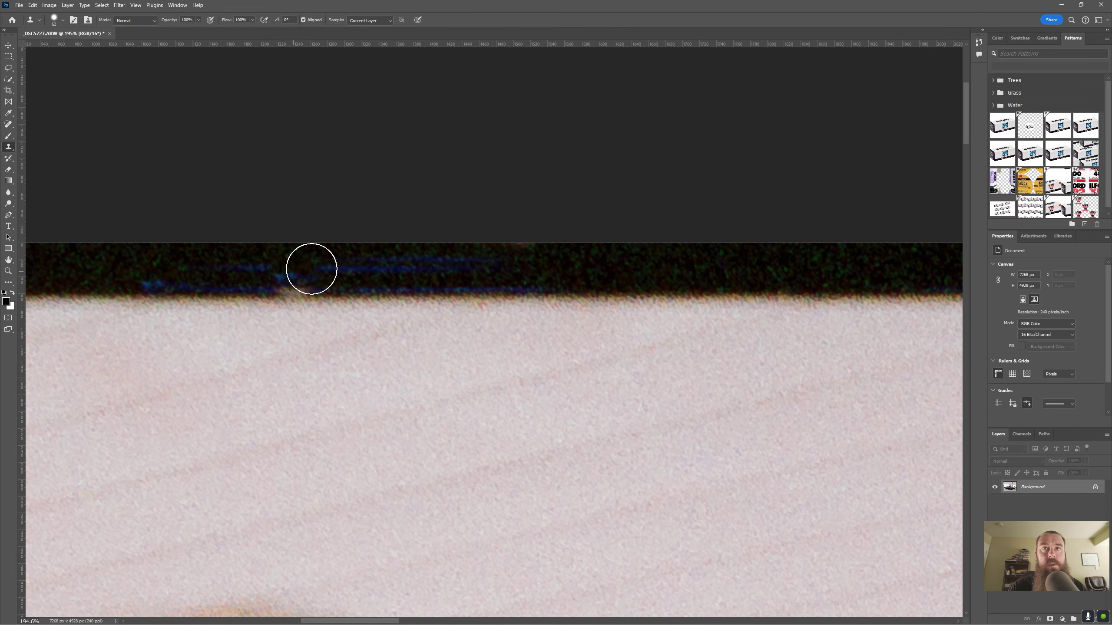
pyautogui.moveTo(465, 264); pyautogui.dragTo(223, 288)
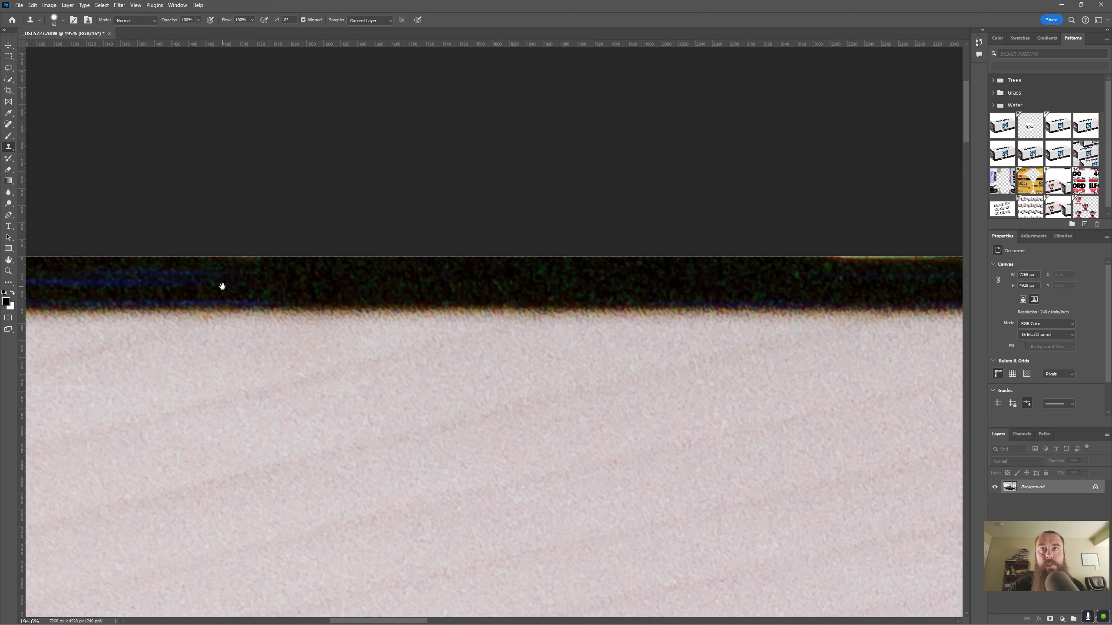
pyautogui.moveTo(578, 291); pyautogui.dragTo(385, 303)
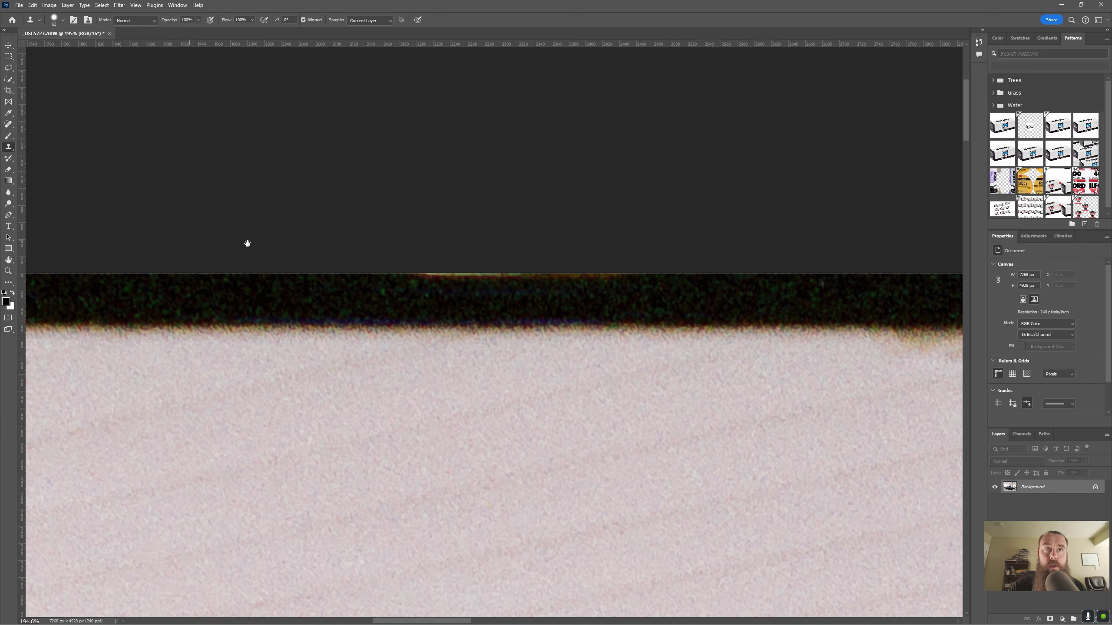
pyautogui.moveTo(245, 244); pyautogui.dragTo(548, 252)
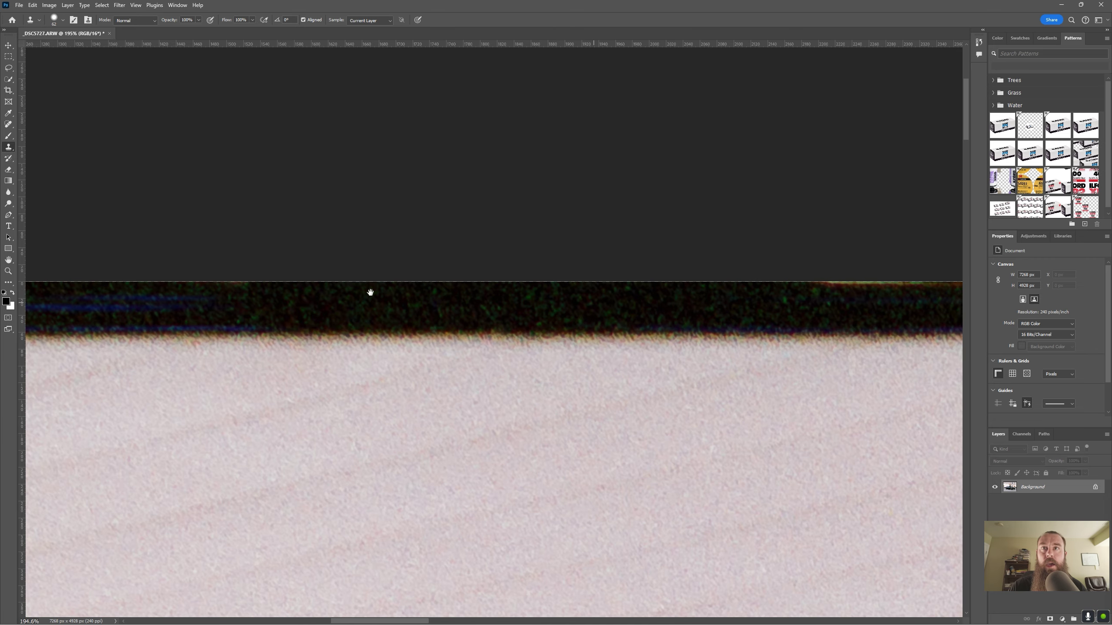
pyautogui.hscroll(5, 370, 293)
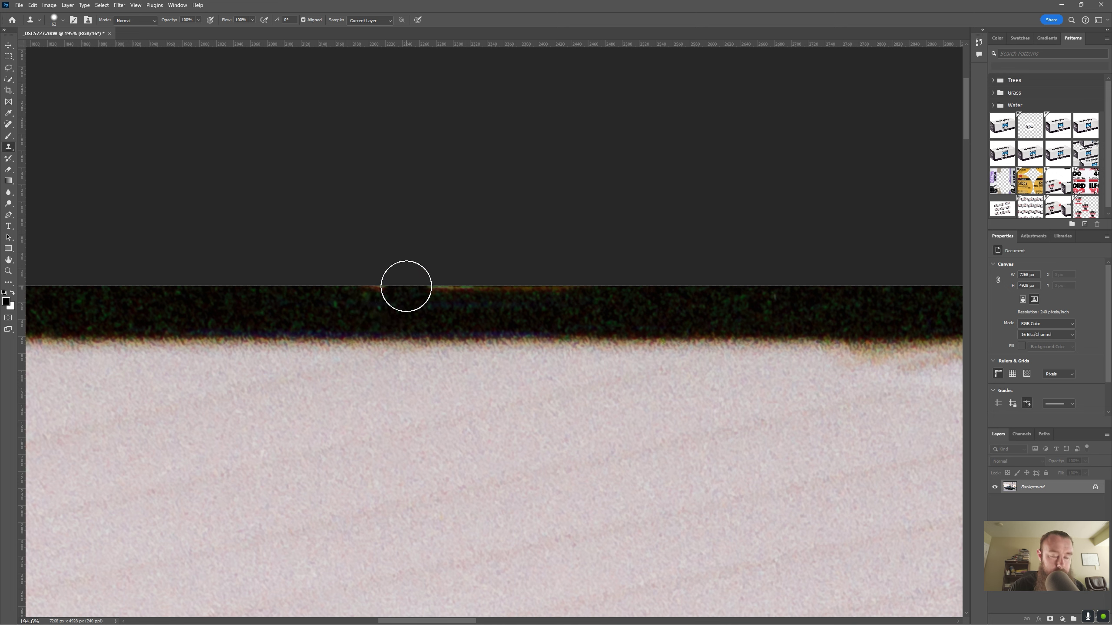
pyautogui.keyDown('alt'); pyautogui.click(320, 296); pyautogui.keyUp('alt')
pyautogui.moveTo(348, 293)
pyautogui.mouseDown()
pyautogui.moveTo(589, 281)
pyautogui.moveTo(609, 293)
pyautogui.mouseUp()
pyautogui.hscroll(15, 609, 293)
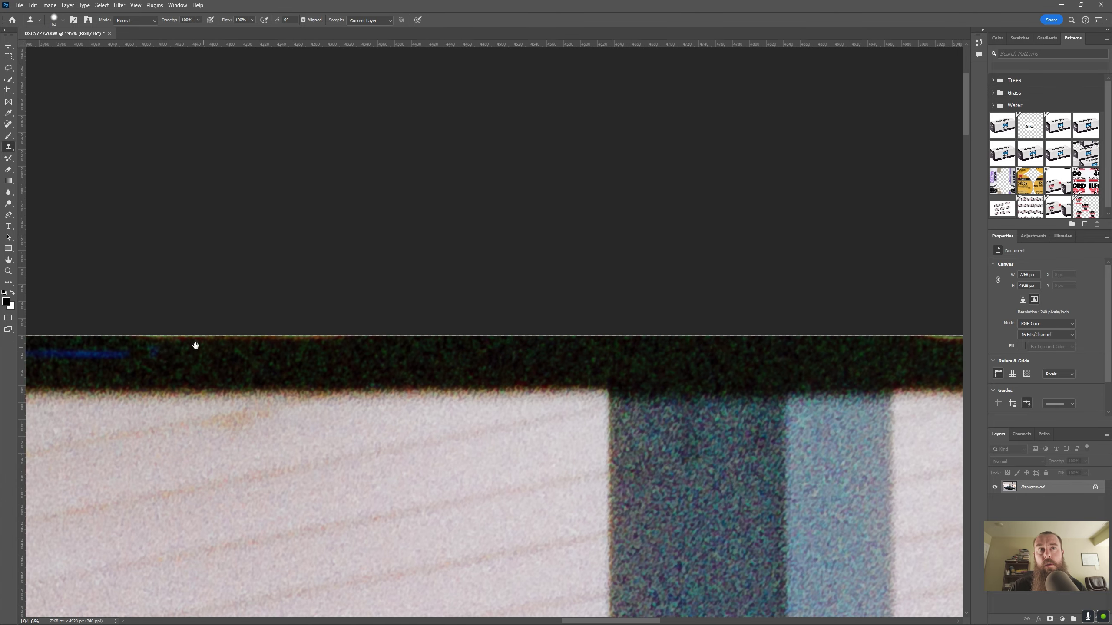
pyautogui.hscroll(8, 337, 371)
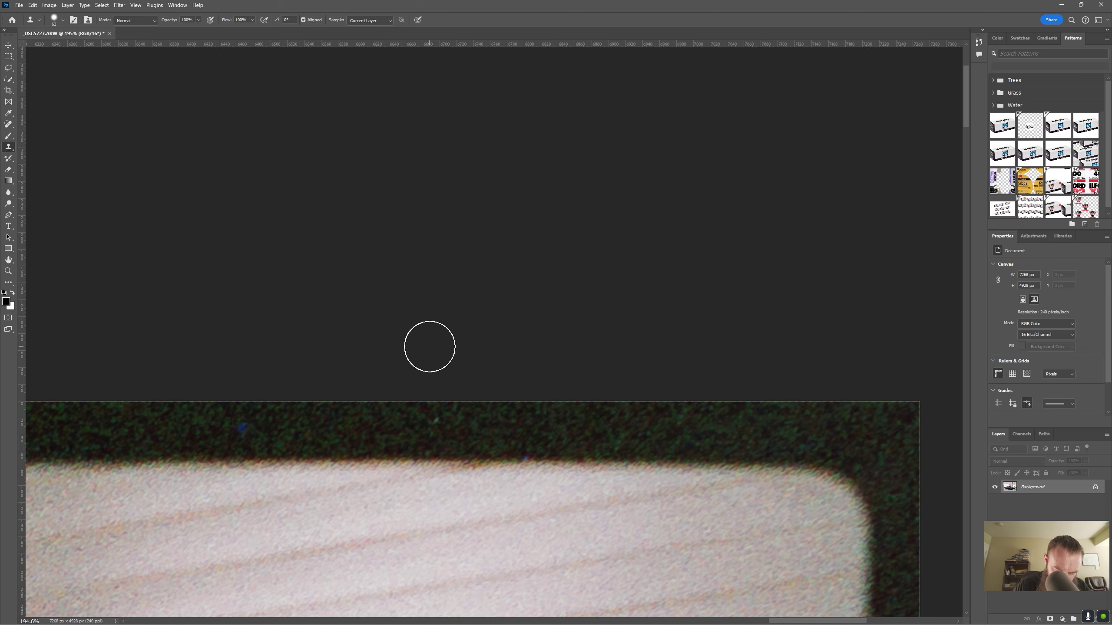
pyautogui.hotkey('ctrl', '0')
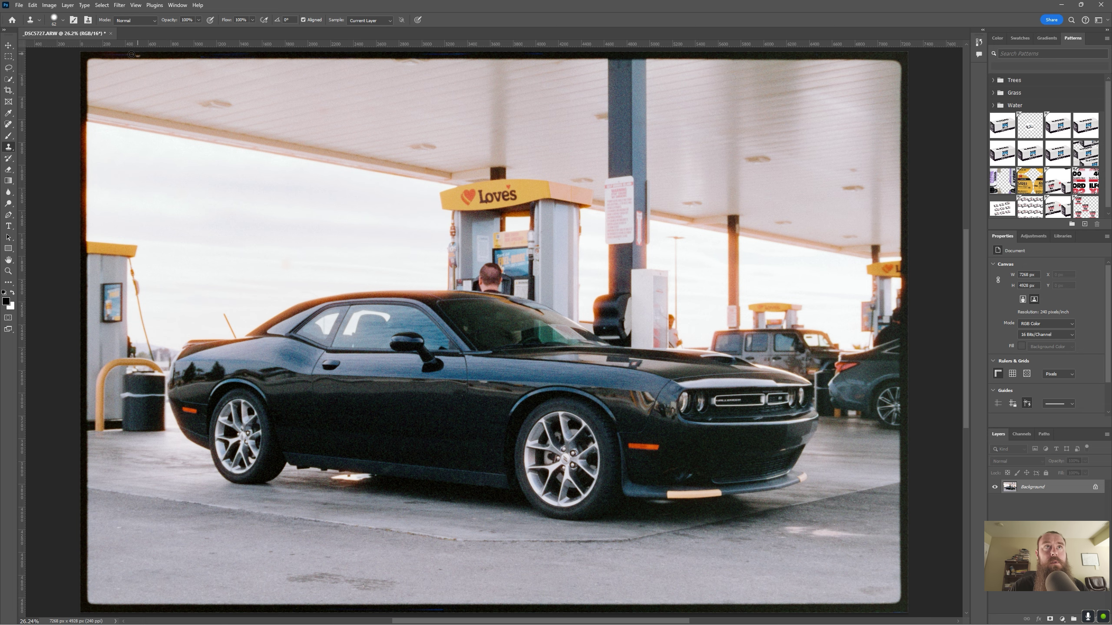
# Step: Clone clean border over the blue streak and pale smear near the upper border's left corner, and save the photo
pyautogui.scroll(5, 138, 54)
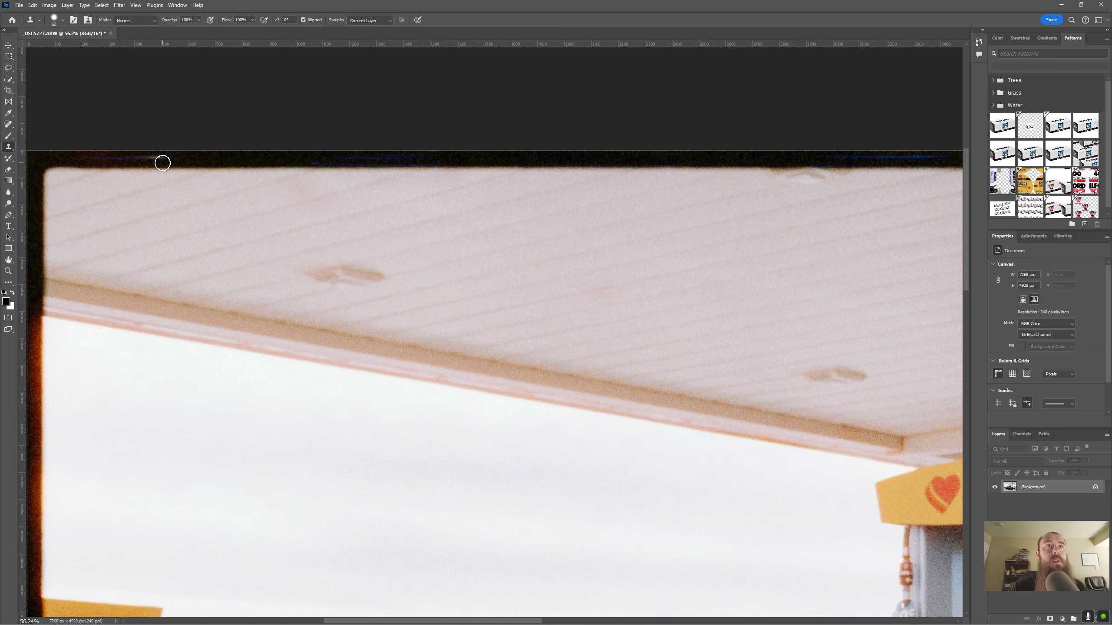
pyautogui.scroll(7, 162, 163)
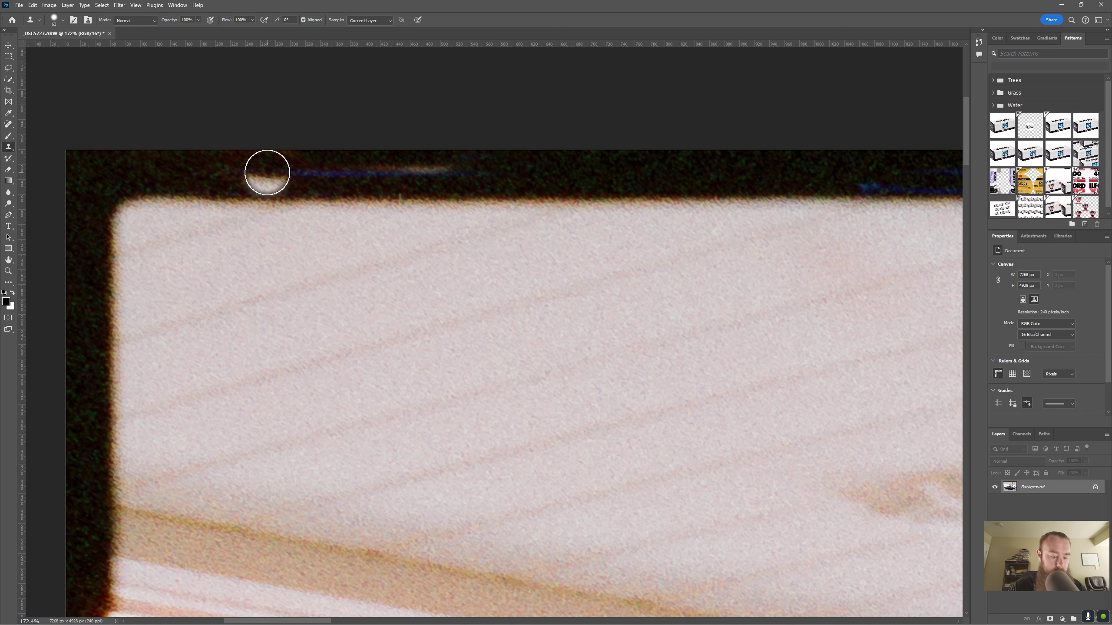
pyautogui.moveTo(266, 174)
pyautogui.mouseDown()
pyautogui.moveTo(234, 158)
pyautogui.moveTo(480, 169)
pyautogui.mouseUp()
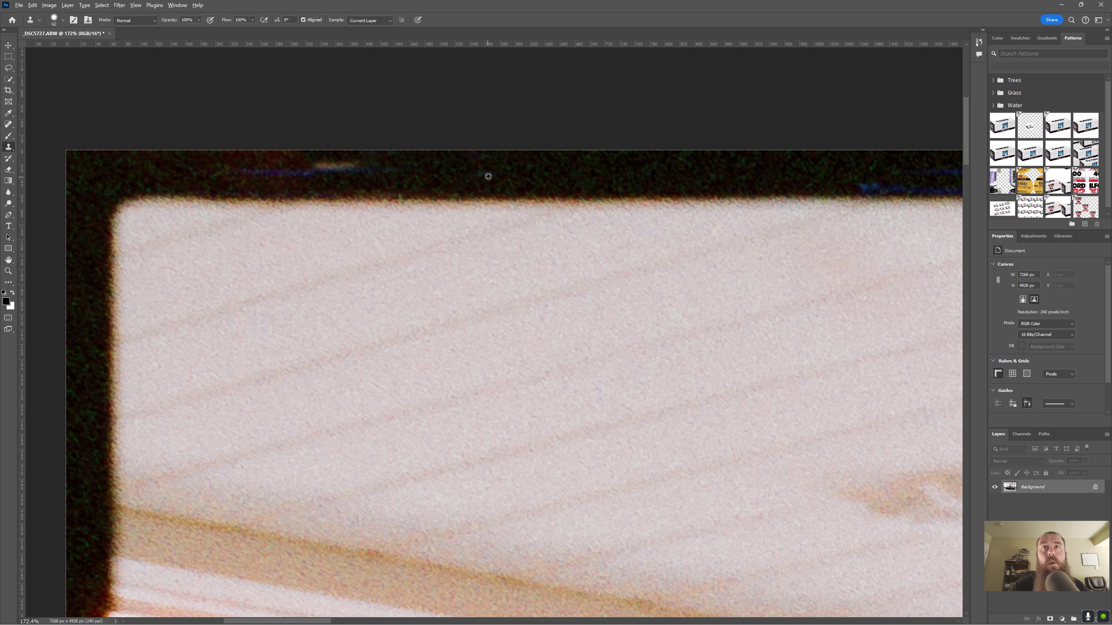
pyautogui.keyDown('alt'); pyautogui.click(511, 172); pyautogui.keyUp('alt')
pyautogui.moveTo(390, 171); pyautogui.dragTo(228, 174)
pyautogui.keyDown('alt'); pyautogui.click(551, 175); pyautogui.keyUp('alt')
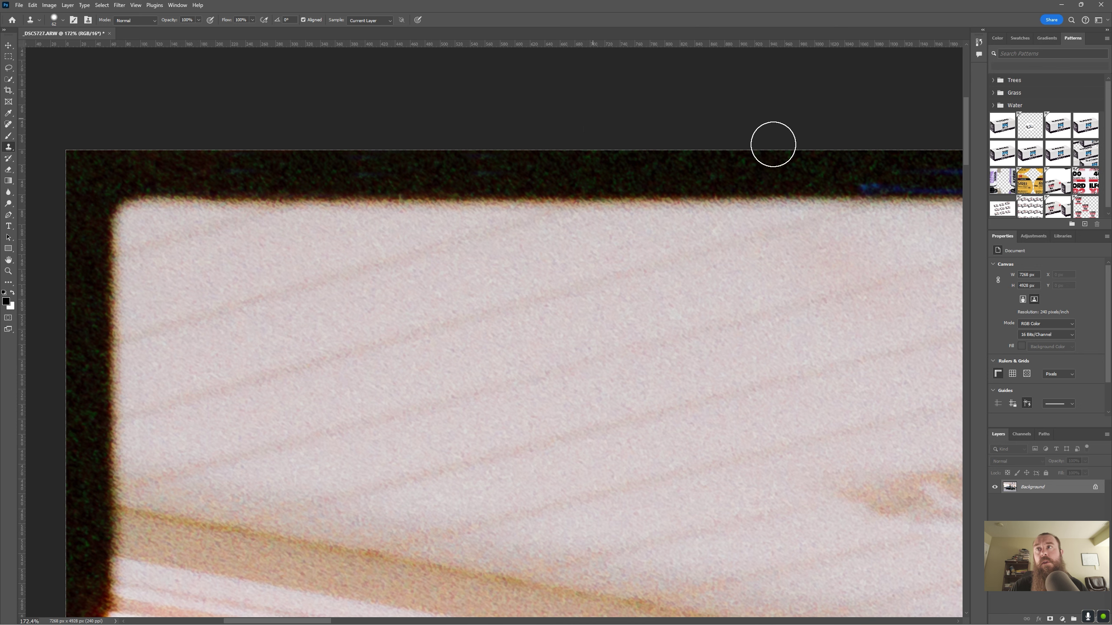
pyautogui.hotkey('ctrl', '0')
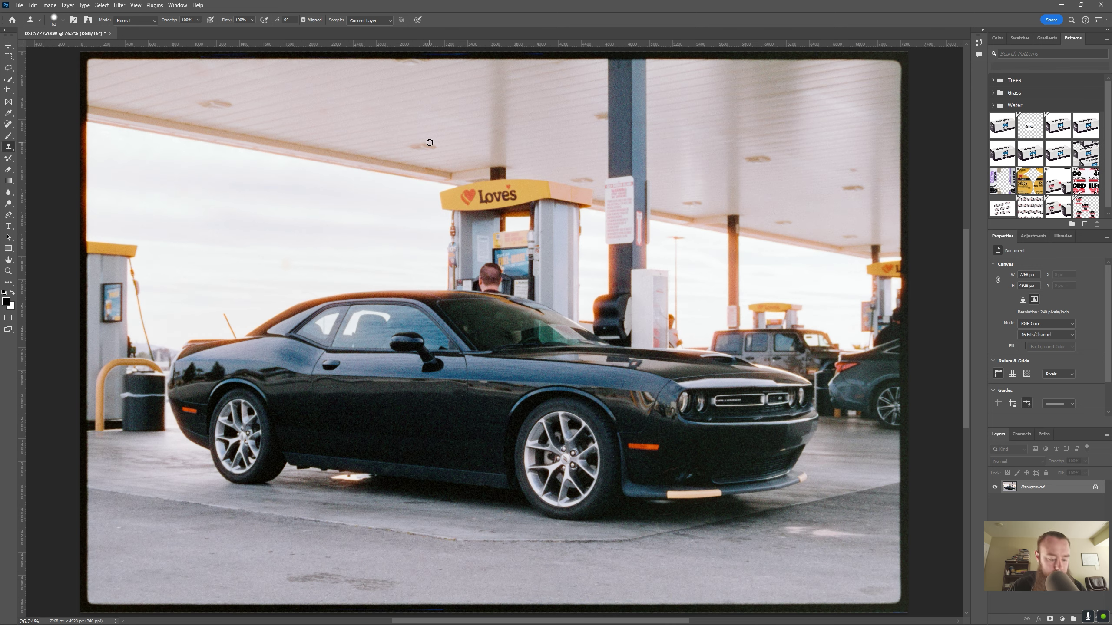
pyautogui.hotkey('ctrl', 's')
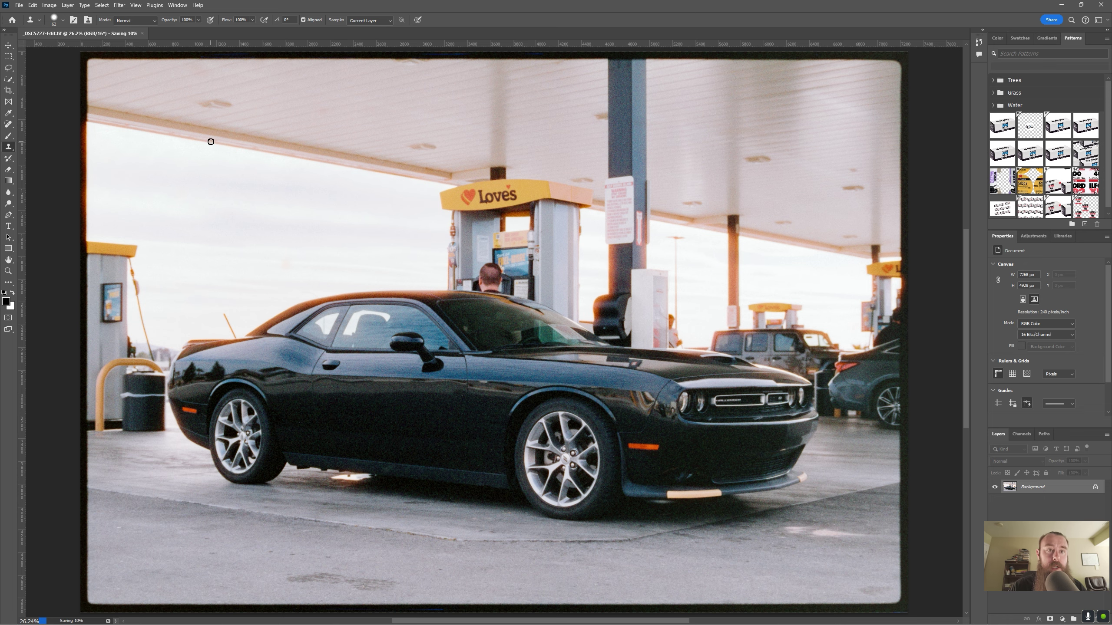
# Step: Retouch small blemishes with the Spot Healing Brush, working from the upper-left border and canopy to the pavement in the lower-right corner
pyautogui.press('j')
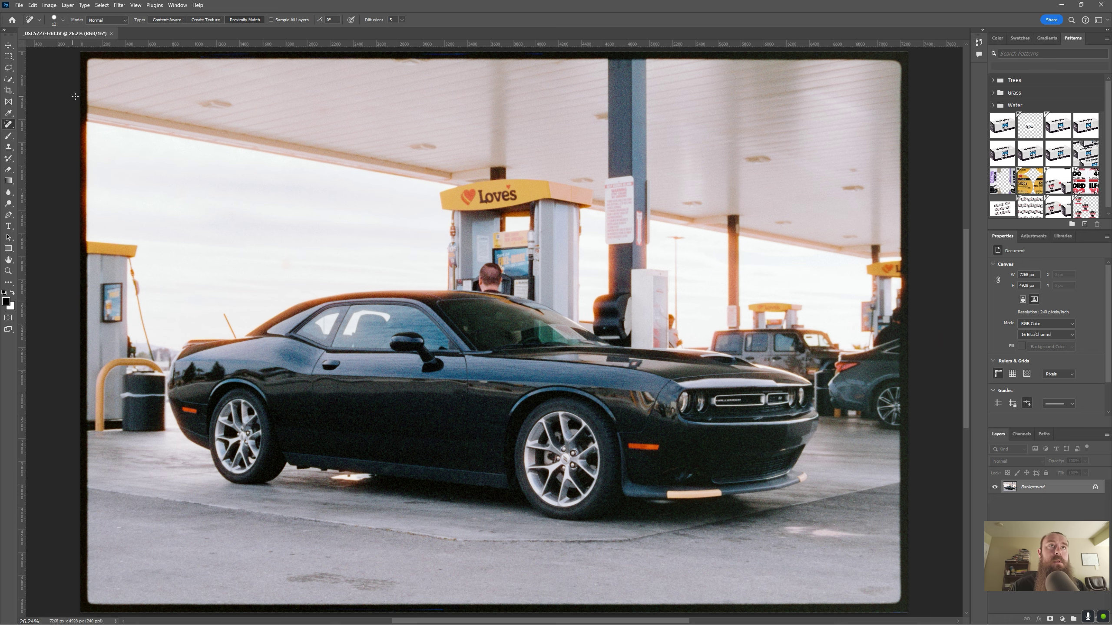
pyautogui.scroll(10, 116, 111)
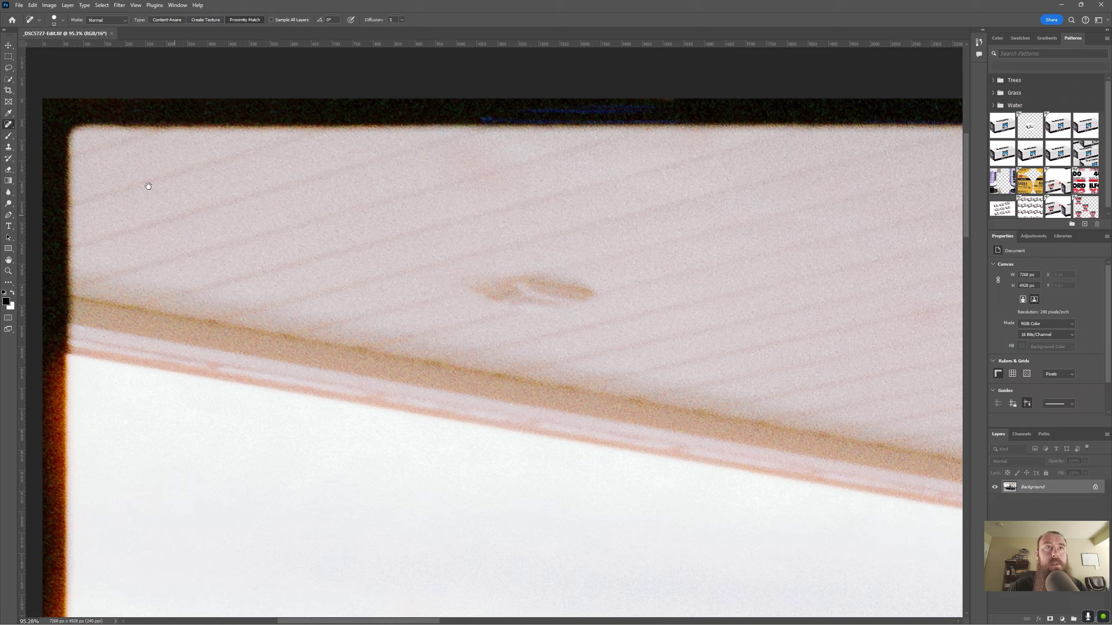
pyautogui.moveTo(110, 166); pyautogui.dragTo(185, 226)
pyautogui.scroll(5, 185, 226)
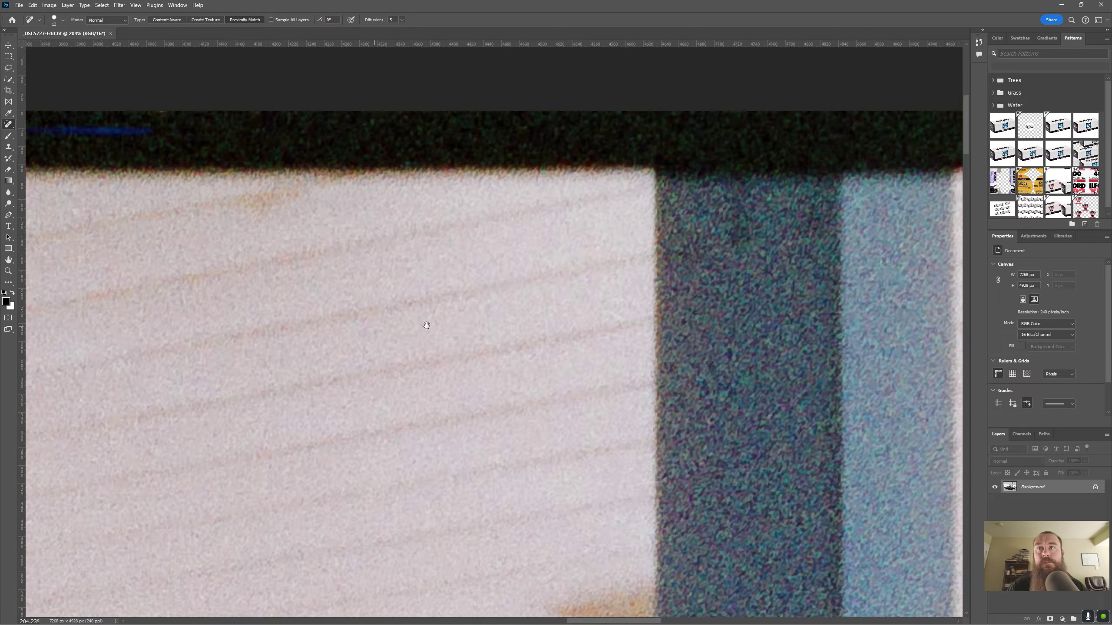
pyautogui.press('l')
pyautogui.press('j')
pyautogui.scroll(-3, 372, 405)
pyautogui.moveTo(248, 363)
pyautogui.mouseDown()
pyautogui.moveTo(179, 306)
pyautogui.moveTo(394, 350)
pyautogui.moveTo(483, 467)
pyautogui.moveTo(526, 330)
pyautogui.moveTo(185, 337)
pyautogui.mouseUp()
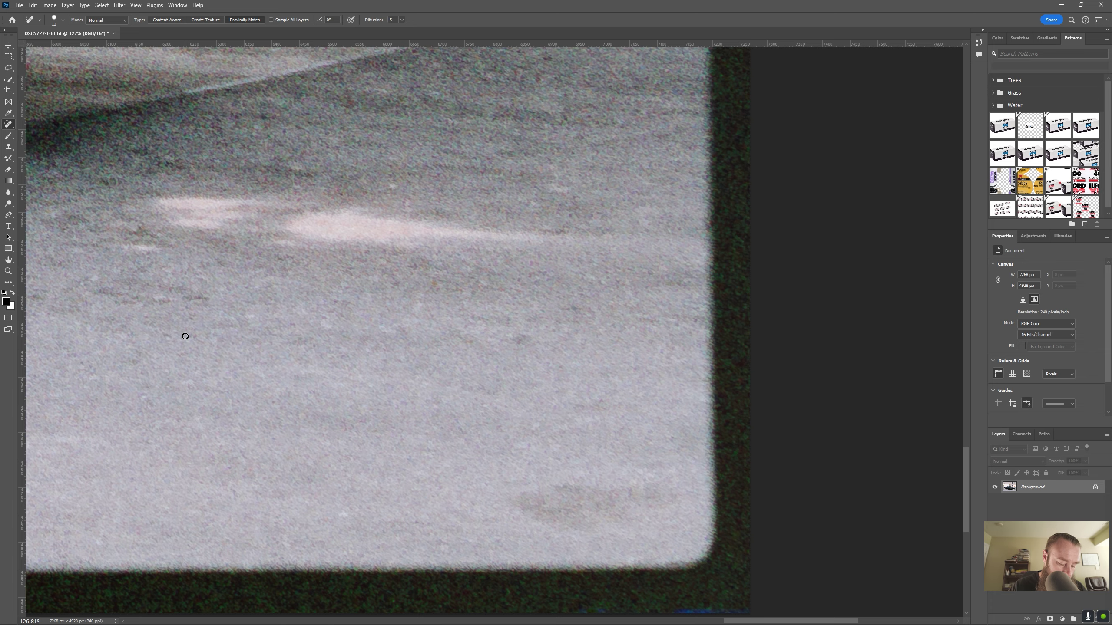
# Step: Examine the whole photo, and check the car's dark door panel and side mirror up close
pyautogui.hotkey('ctrl', '0')
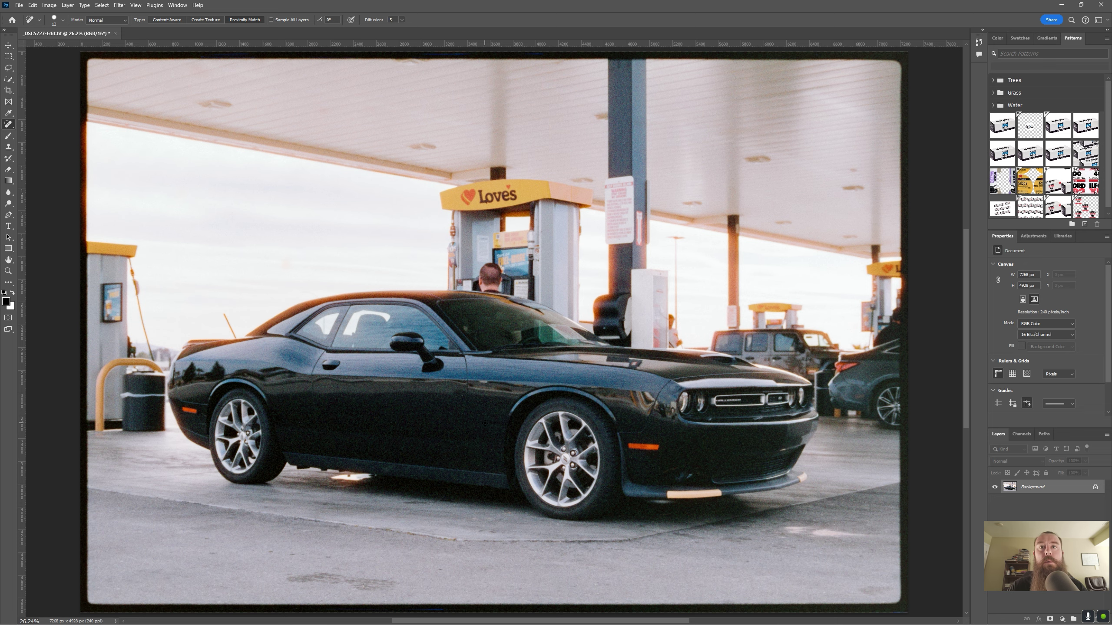
pyautogui.scroll(1, 469, 406)
pyautogui.scroll(5, 469, 407)
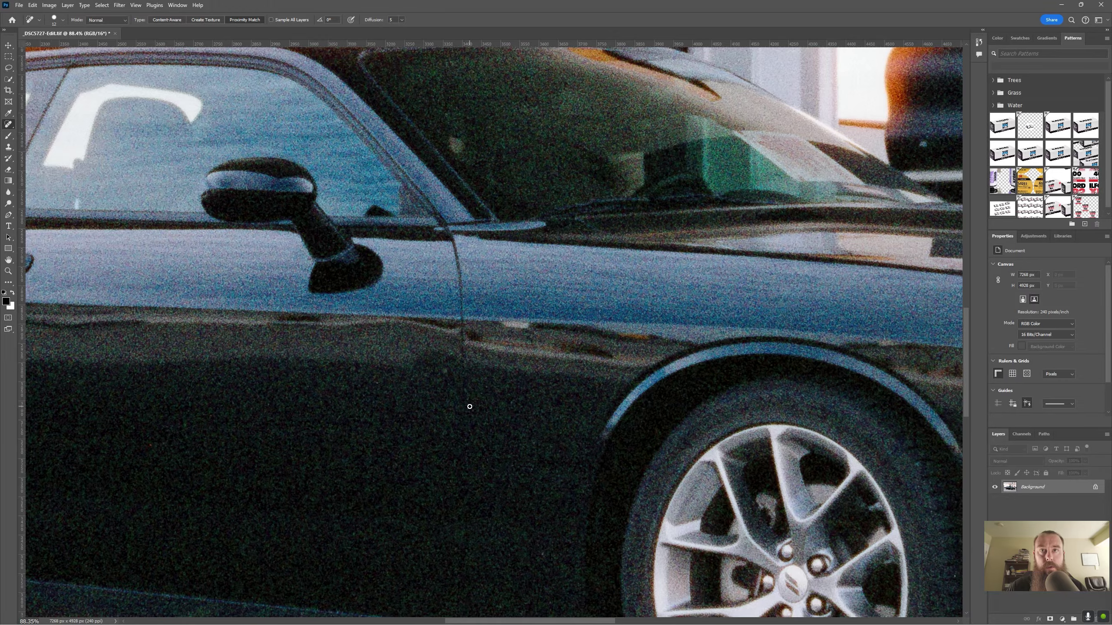
pyautogui.scroll(1, 363, 417)
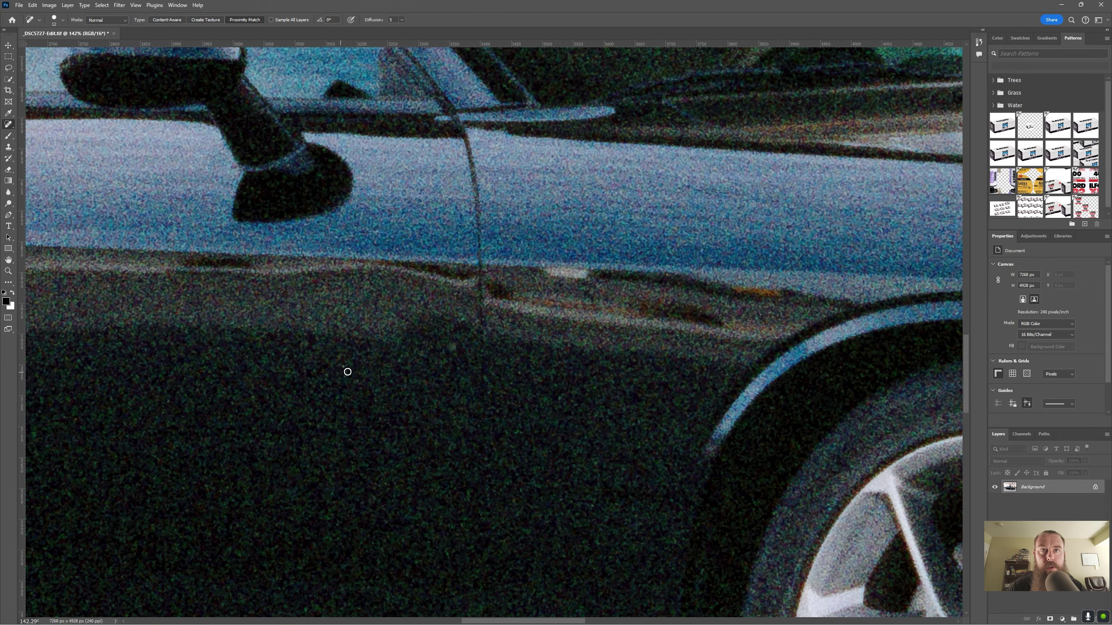
pyautogui.scroll(-1, 390, 336)
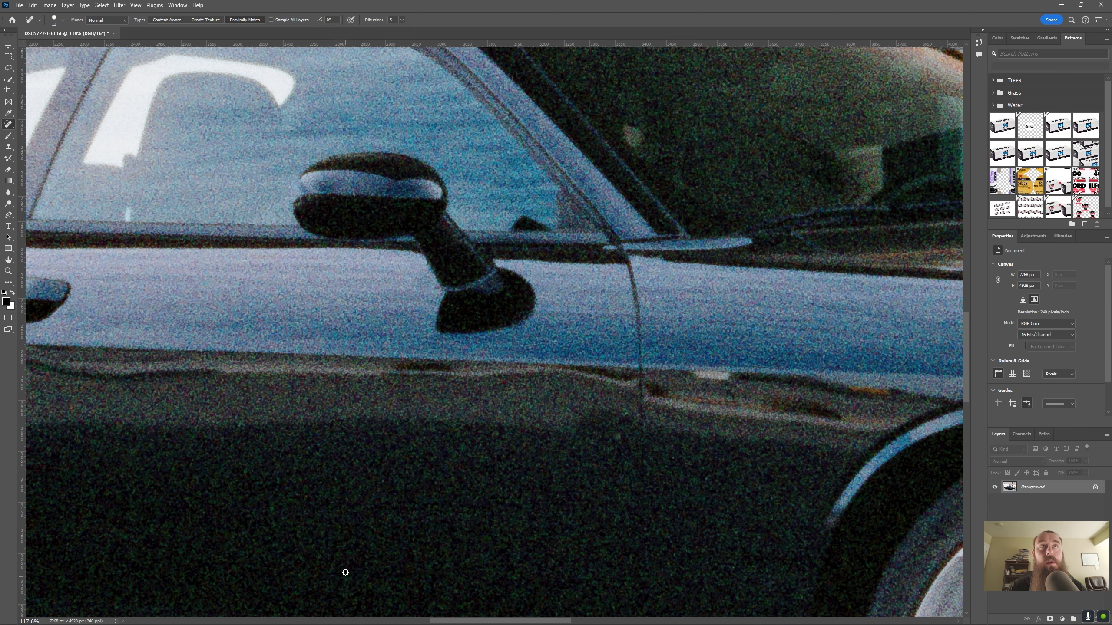
# Step: Open the photo in the Camera Raw filter and set Color Noise Reduction to 42 while viewing the car's dark door
pyautogui.click(135, 5)
pyautogui.moveTo(123, 6)
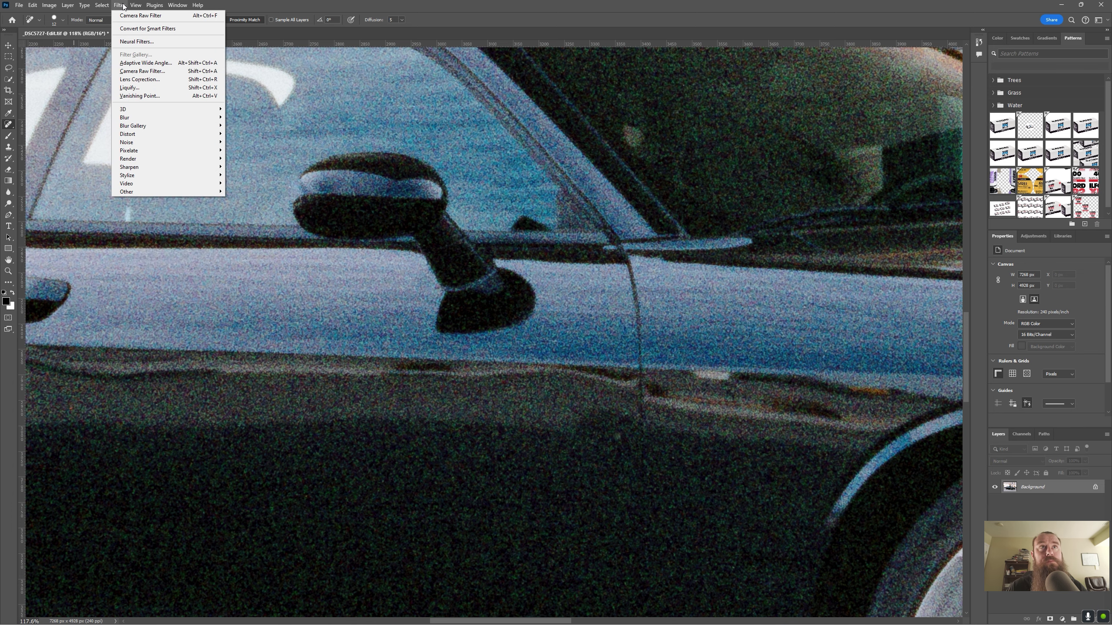
pyautogui.click(133, 71)
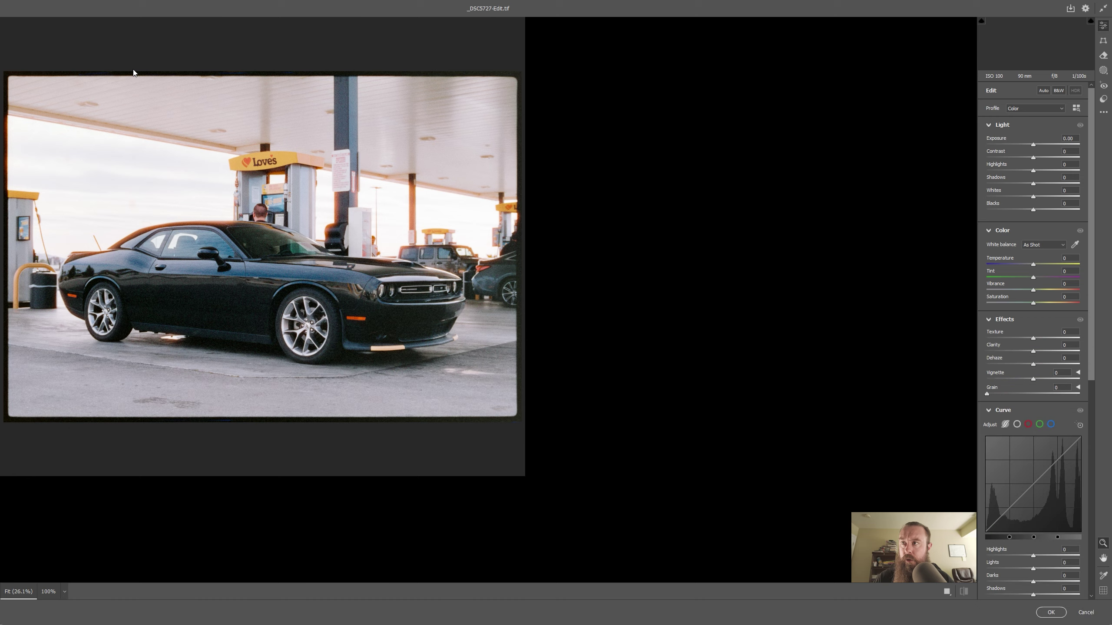
pyautogui.scroll(-5, 1057, 388)
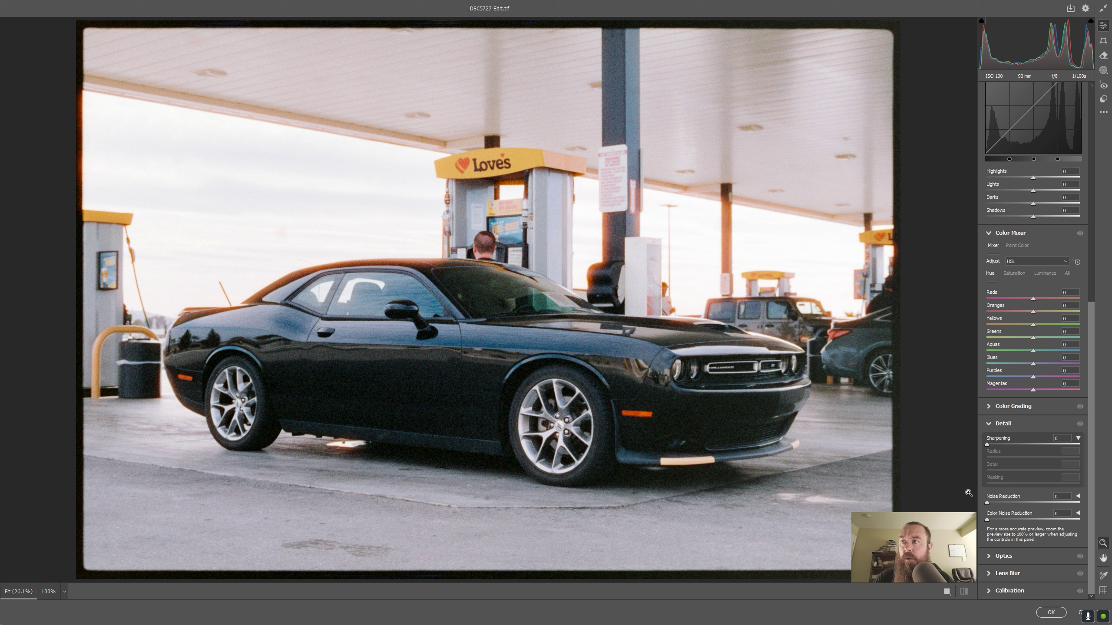
pyautogui.click(1063, 497)
pyautogui.write('1')
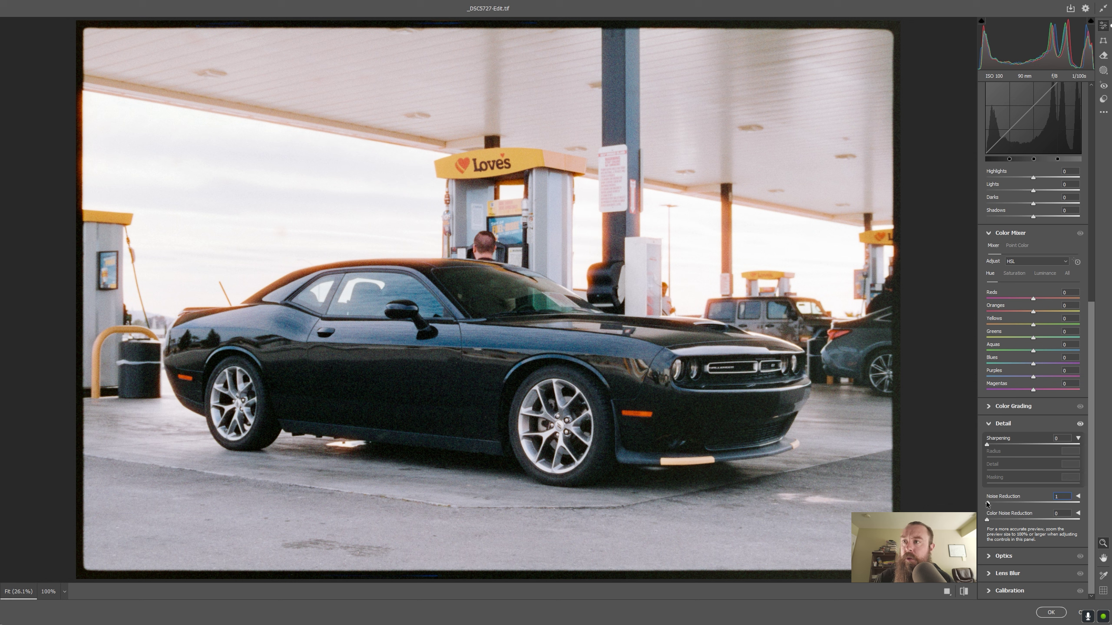
pyautogui.doubleClick(987, 503)
pyautogui.click(465, 393)
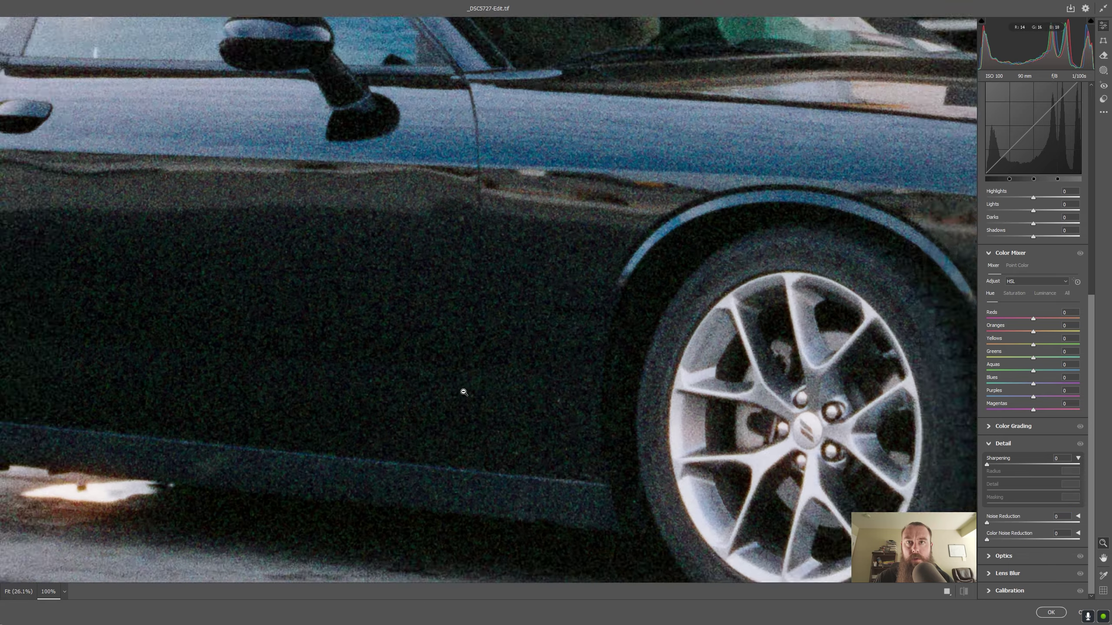
pyautogui.moveTo(432, 303); pyautogui.dragTo(318, 397)
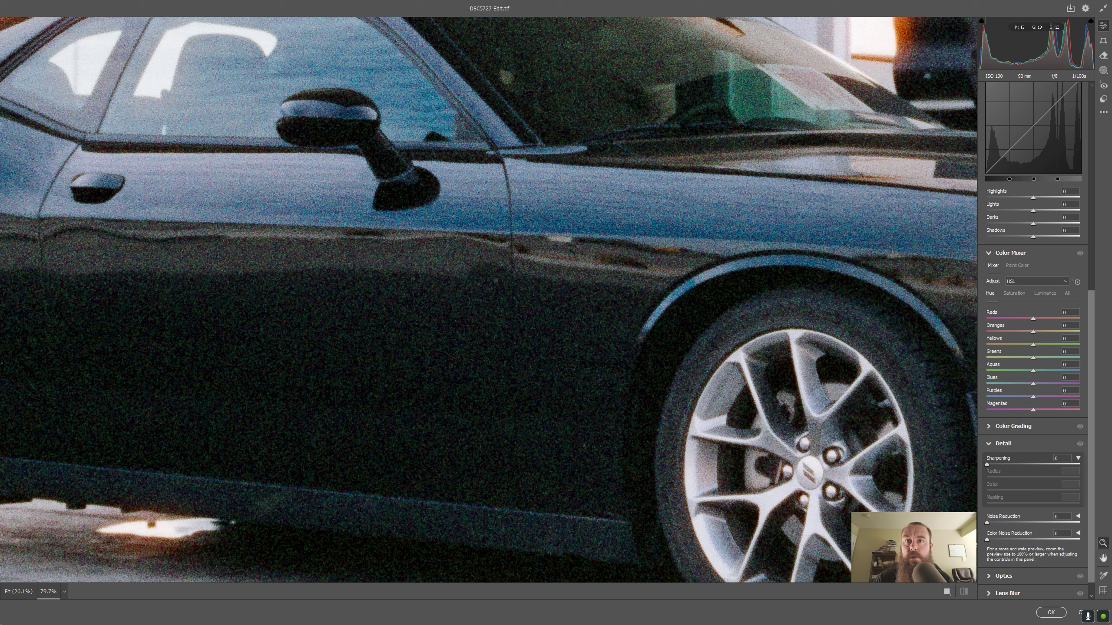
pyautogui.moveTo(1055, 539); pyautogui.dragTo(1026, 539)
# Step: Compare the photo with and without the Detail adjustments, both as a whole and close up on the car door
pyautogui.hotkey('ctrl', '0')
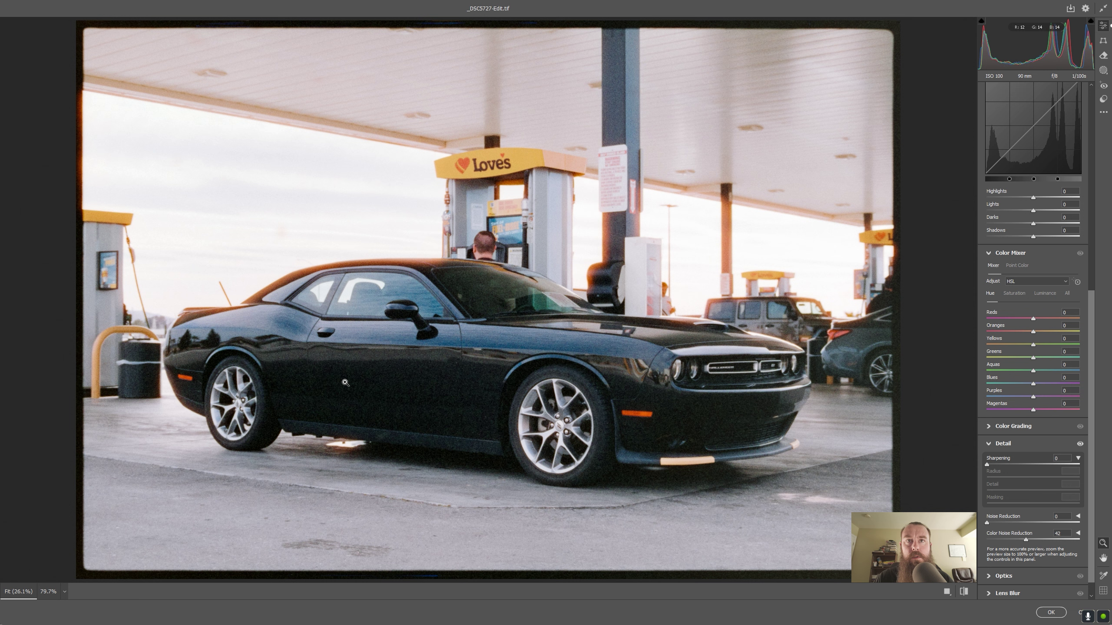
pyautogui.click(1080, 443)
pyautogui.click(1080, 444)
pyautogui.click(423, 382)
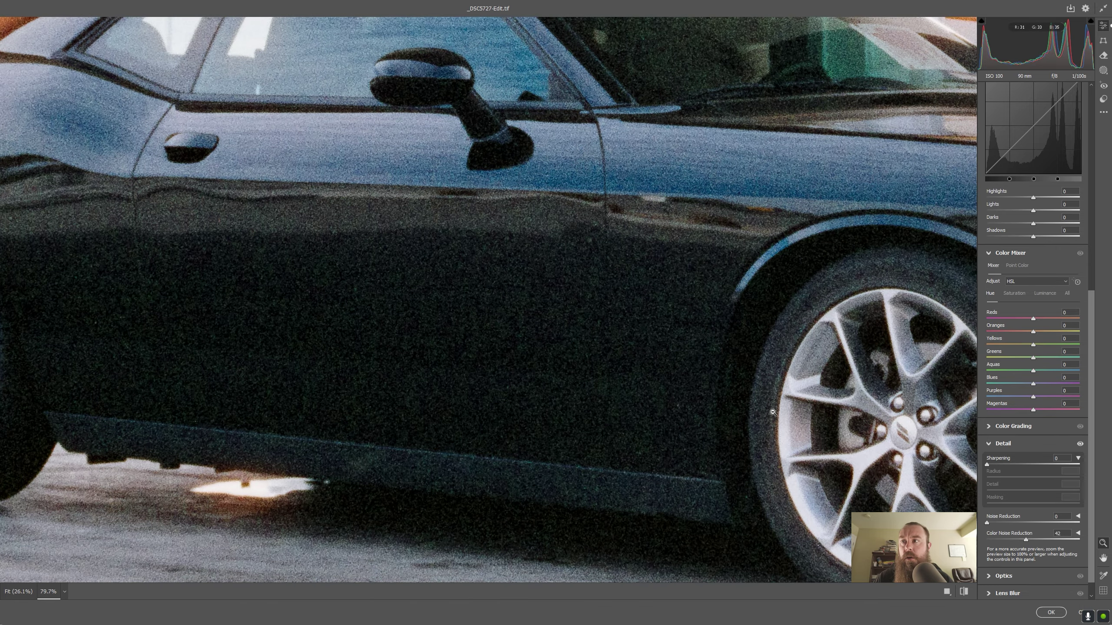
pyautogui.click(1079, 444)
pyautogui.click(1079, 443)
pyautogui.click(1079, 444)
pyautogui.click(1079, 444)
pyautogui.click(1080, 444)
pyautogui.click(1079, 443)
pyautogui.click(1079, 444)
pyautogui.click(1079, 444)
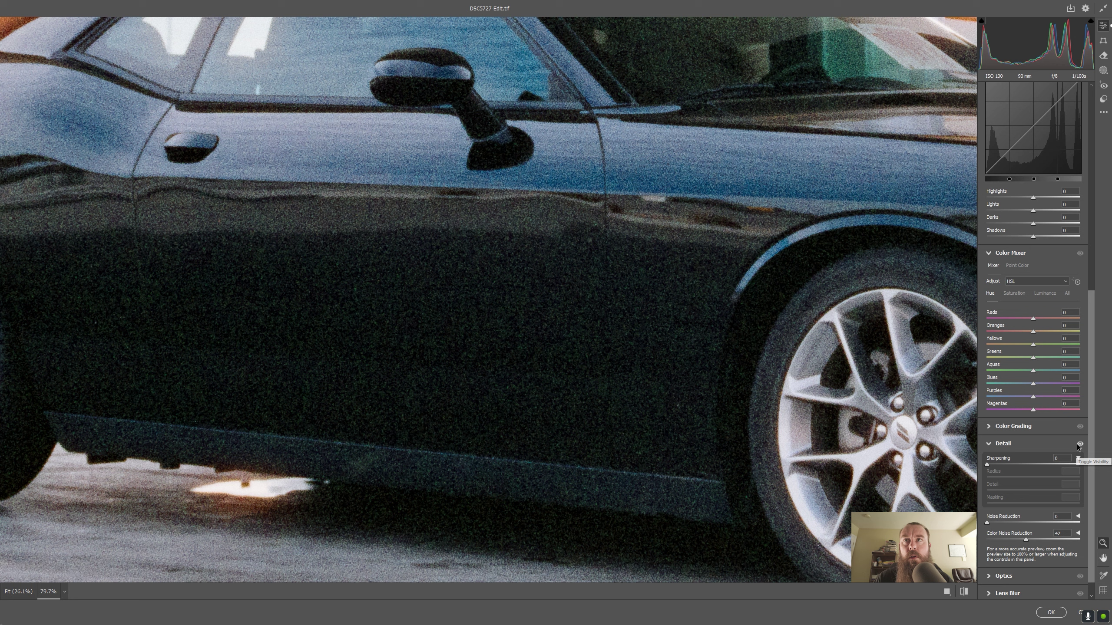
pyautogui.click(1079, 444)
pyautogui.click(1079, 443)
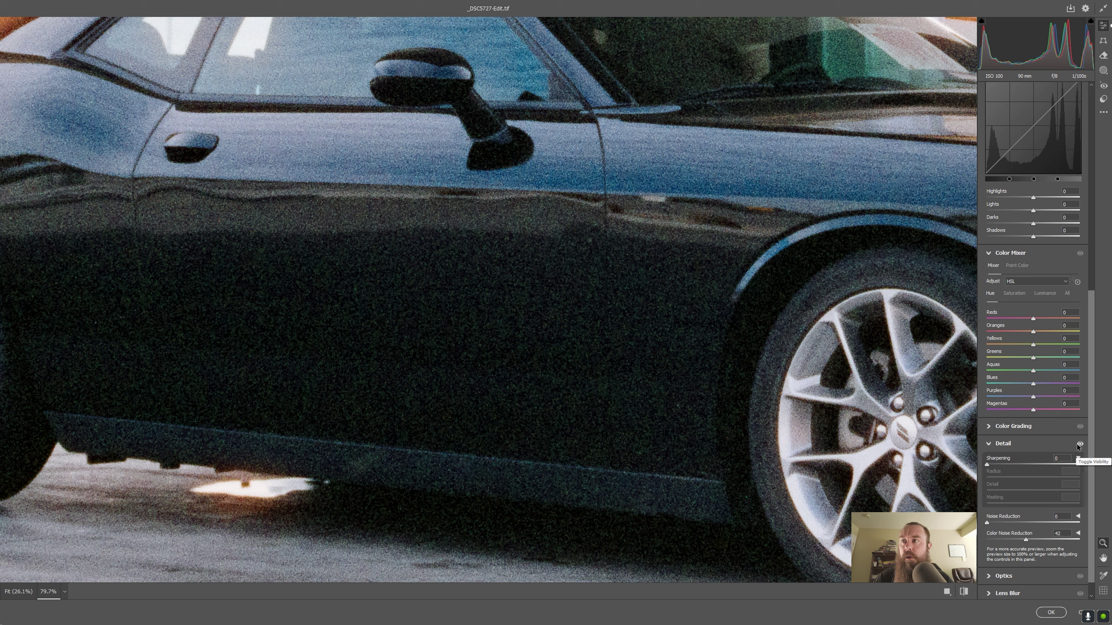
# Step: Apply the Camera Raw adjustments to the whole photo and save it
pyautogui.click(428, 370)
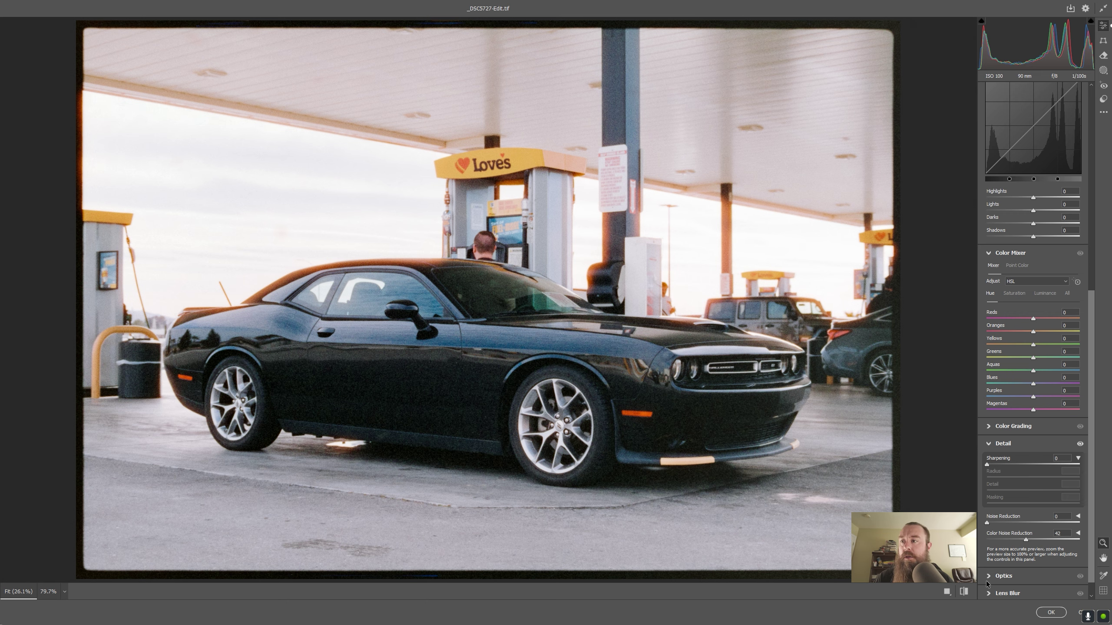
pyautogui.click(1051, 613)
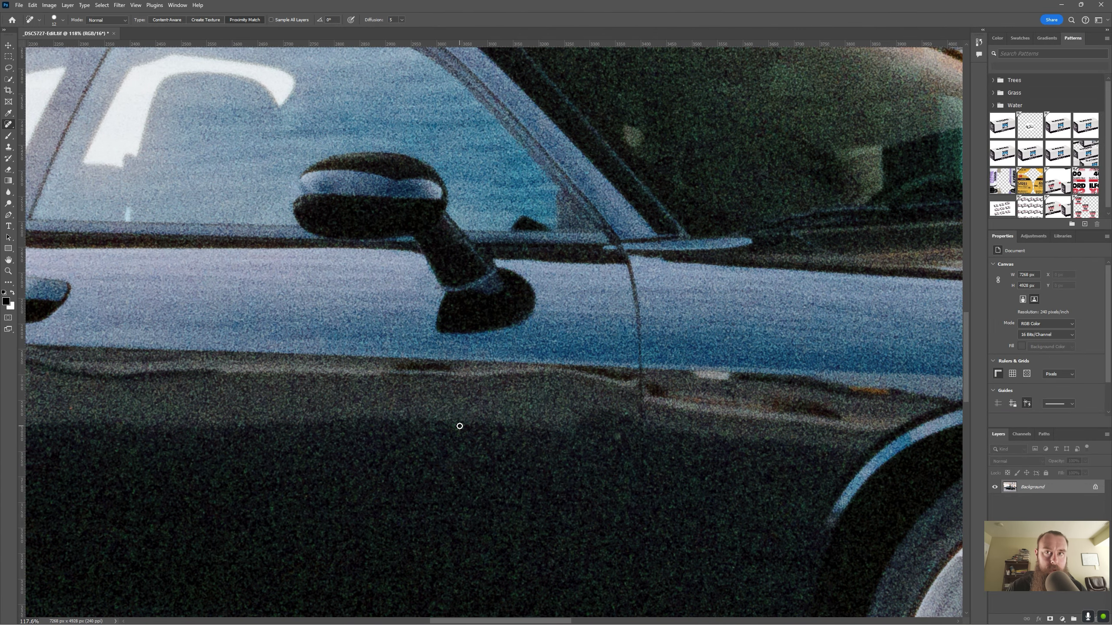
pyautogui.hotkey('ctrl', '0')
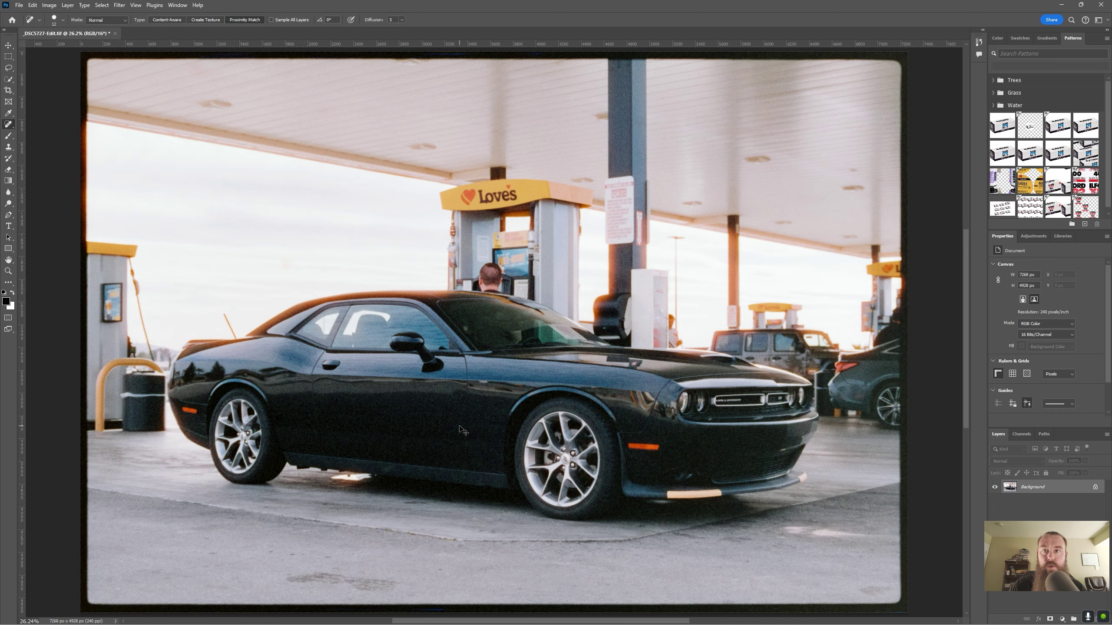
pyautogui.hotkey('ctrl', 's')
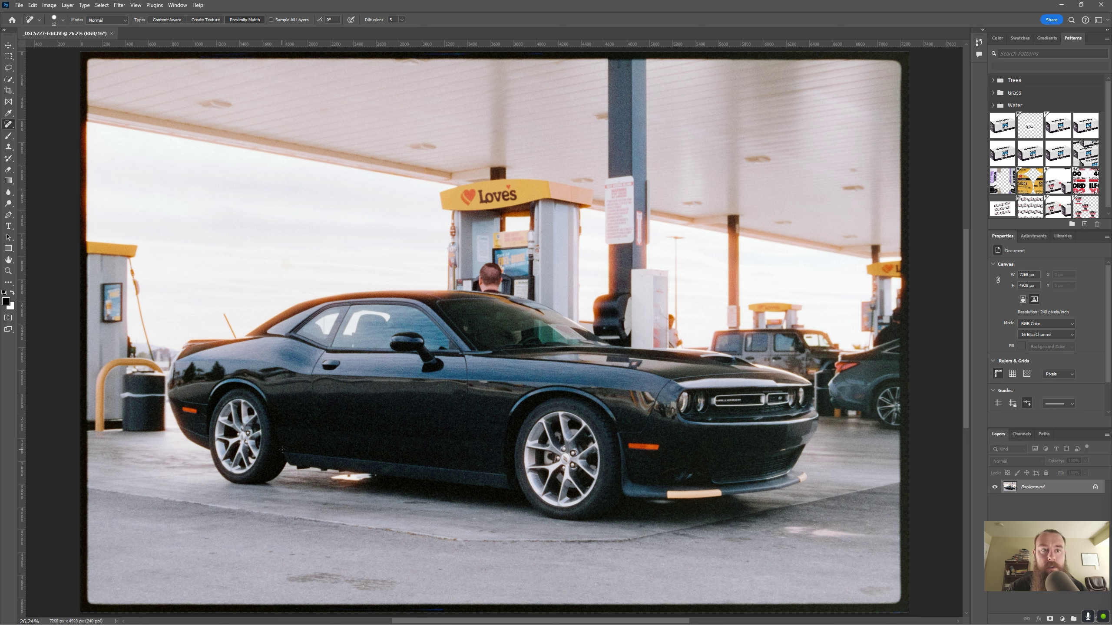
# Step: Switch to Lightroom Classic and compare _DSC5727-Edit.tif with the unretouched _DSC5727.ARW conversion, checking the ARW's sky up close
pyautogui.hotkey('alt', 'Tab')
pyautogui.hotkey('alt', 'Tab')
pyautogui.hotkey('alt', 'Tab')
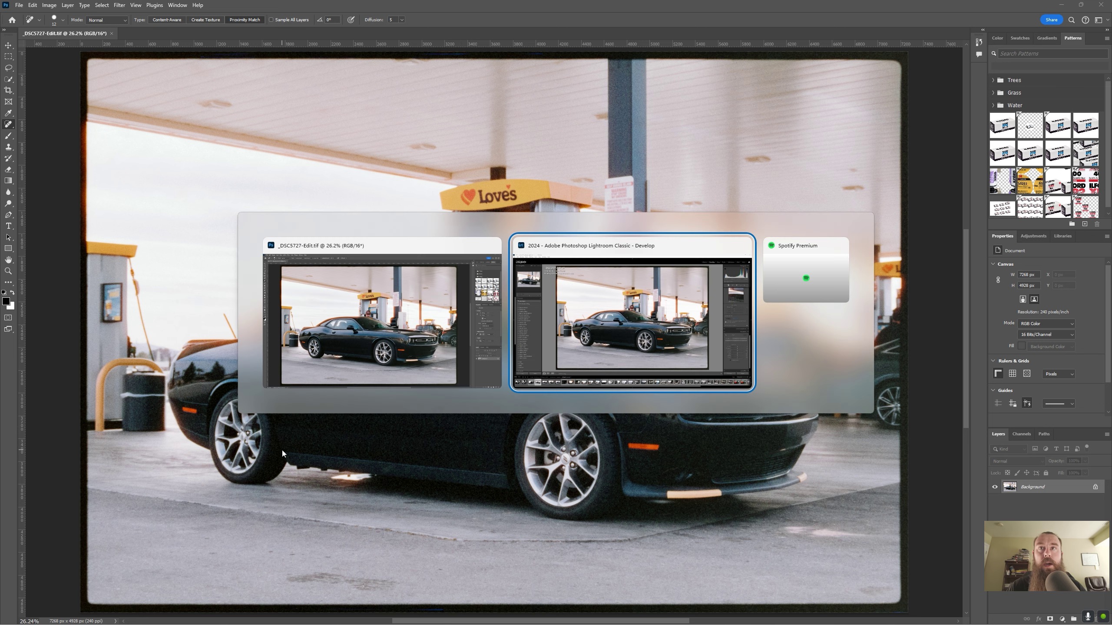
pyautogui.hotkey('alt', 'Tab')
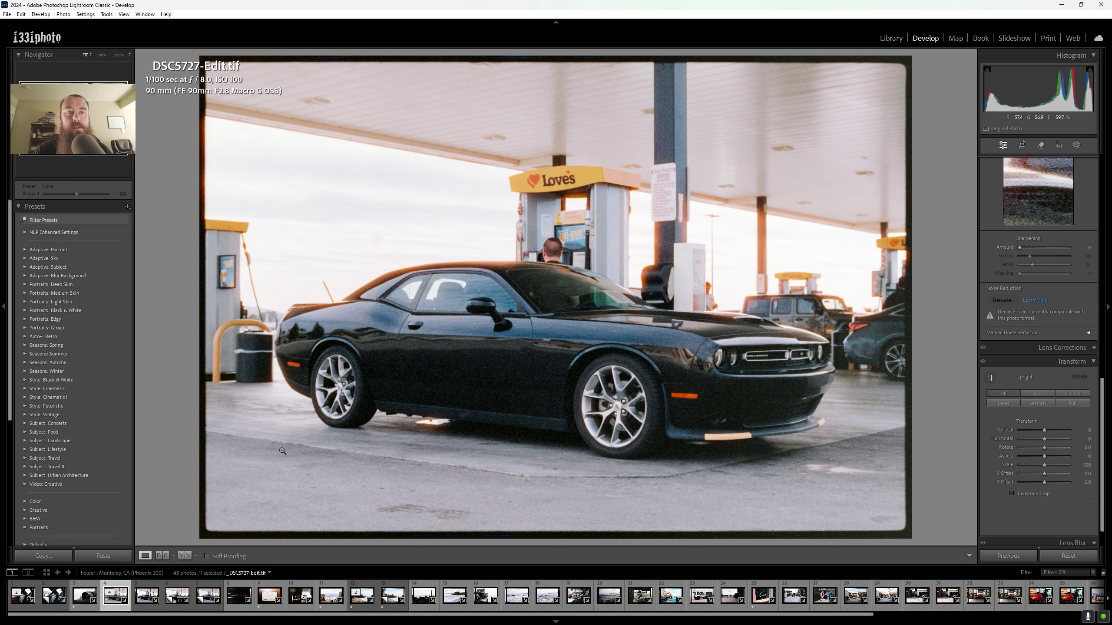
pyautogui.click(153, 588)
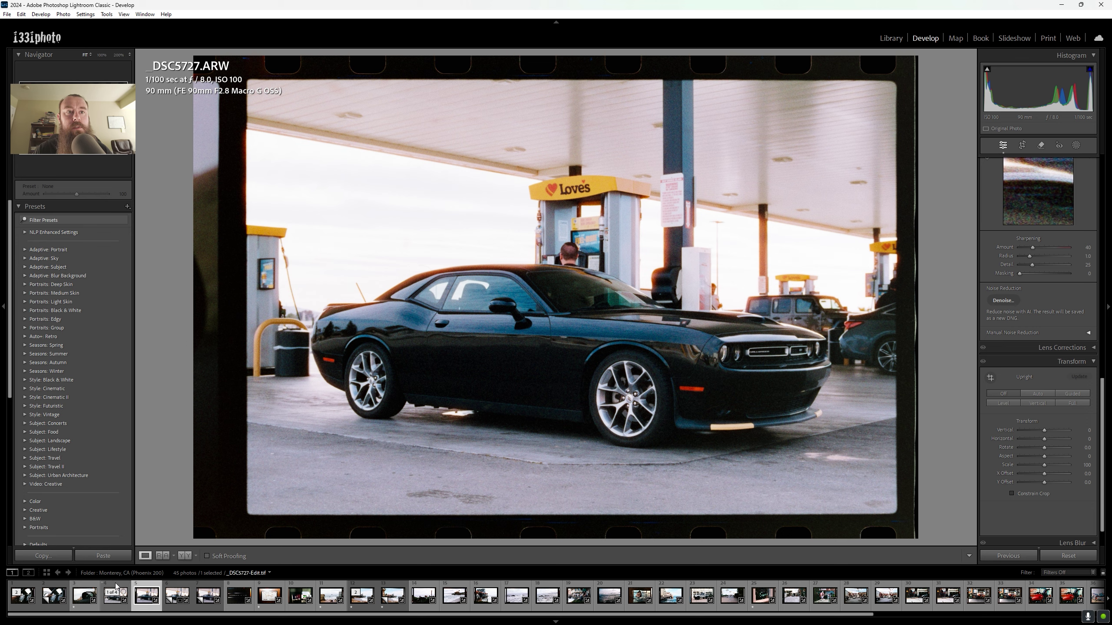
pyautogui.press('Left')
pyautogui.click(146, 589)
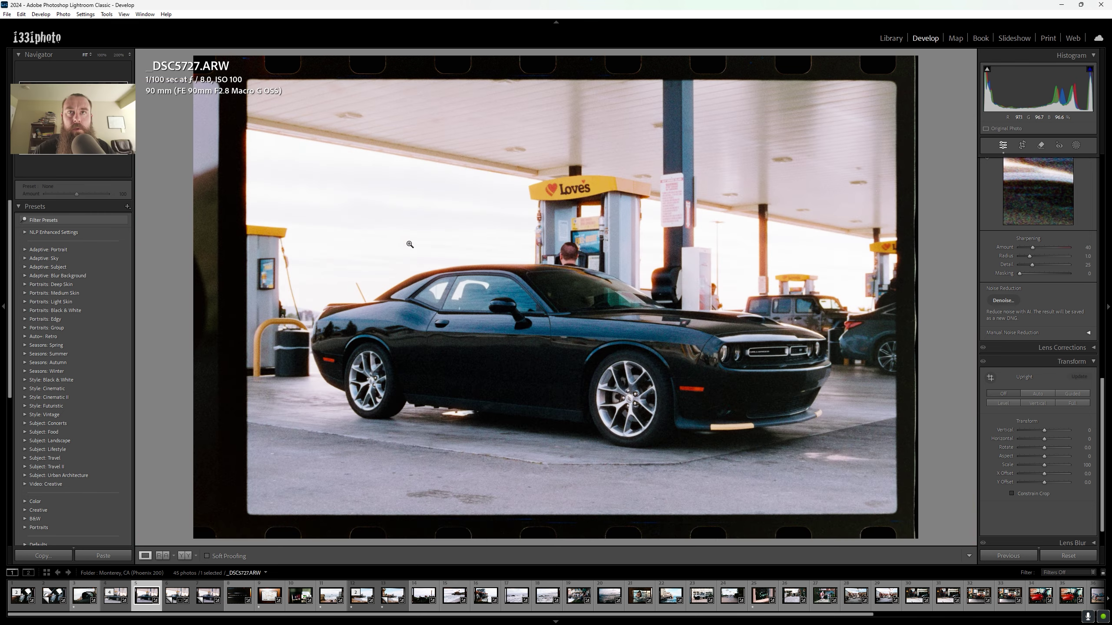
pyautogui.click(409, 244)
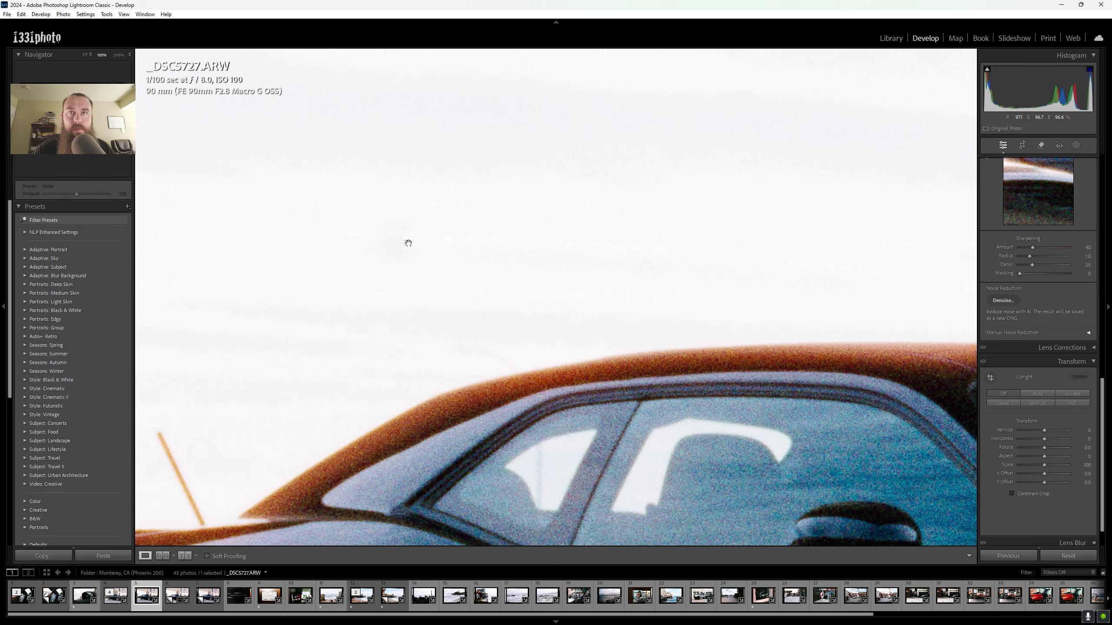
pyautogui.click(409, 244)
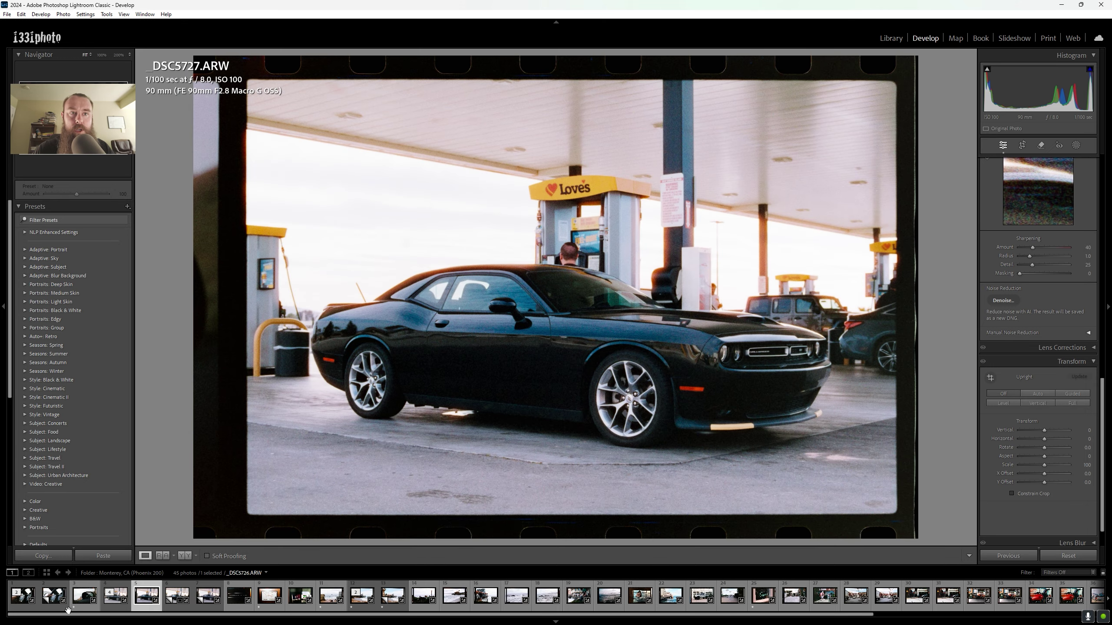
pyautogui.click(112, 588)
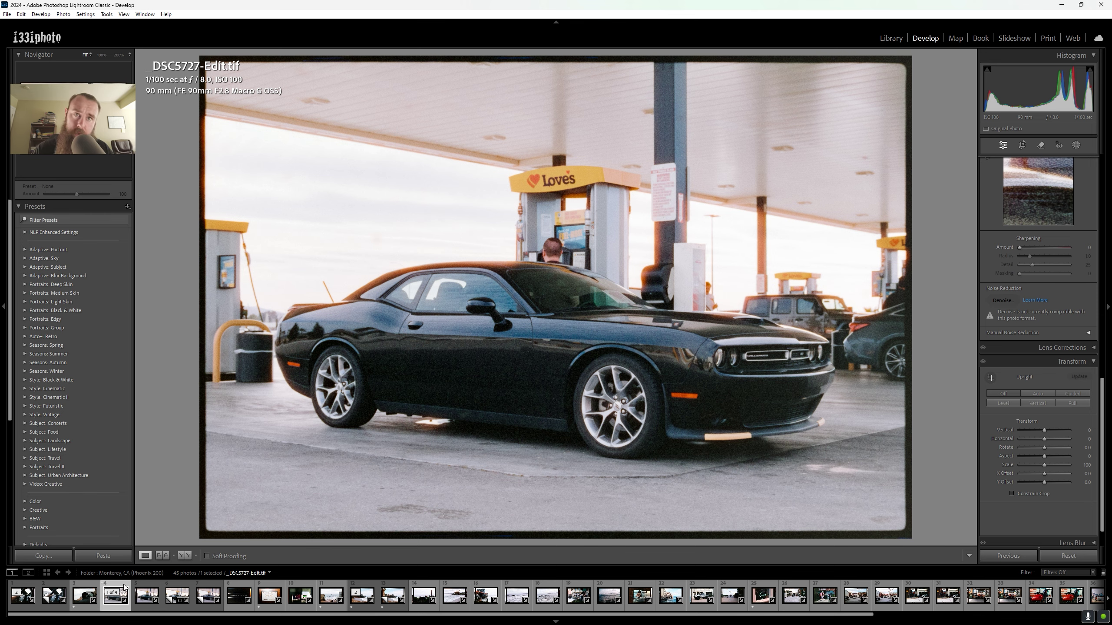
pyautogui.click(151, 589)
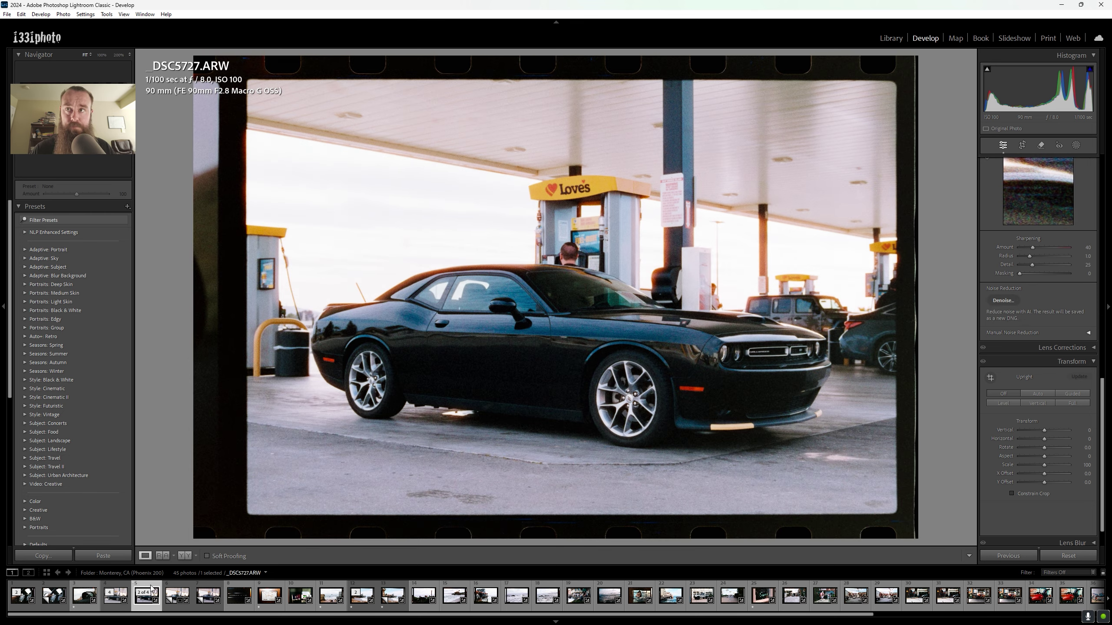
pyautogui.click(115, 586)
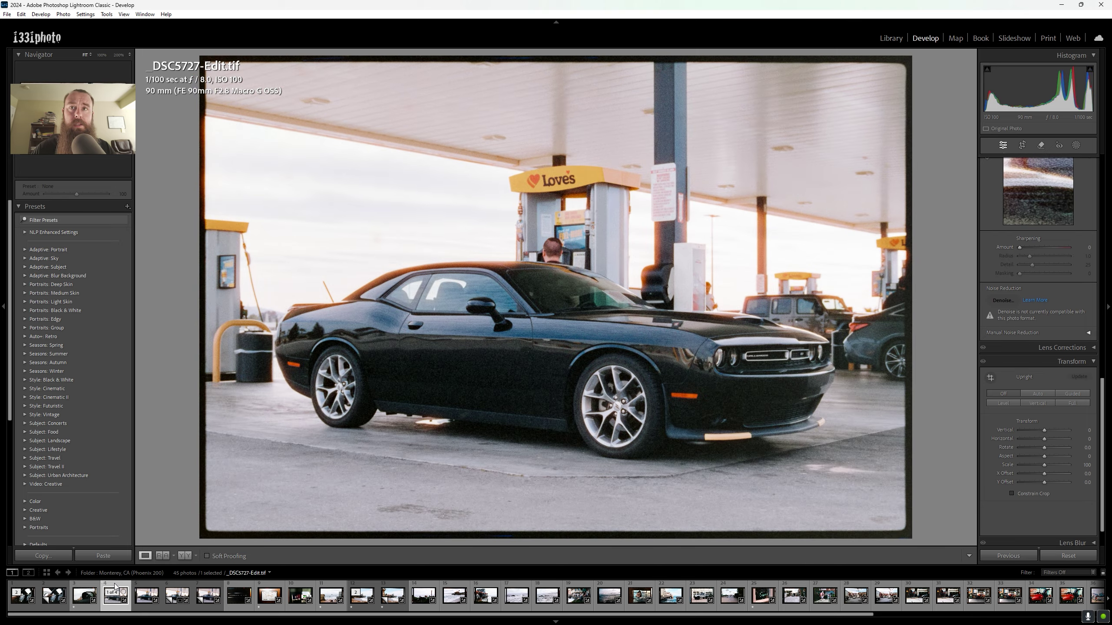